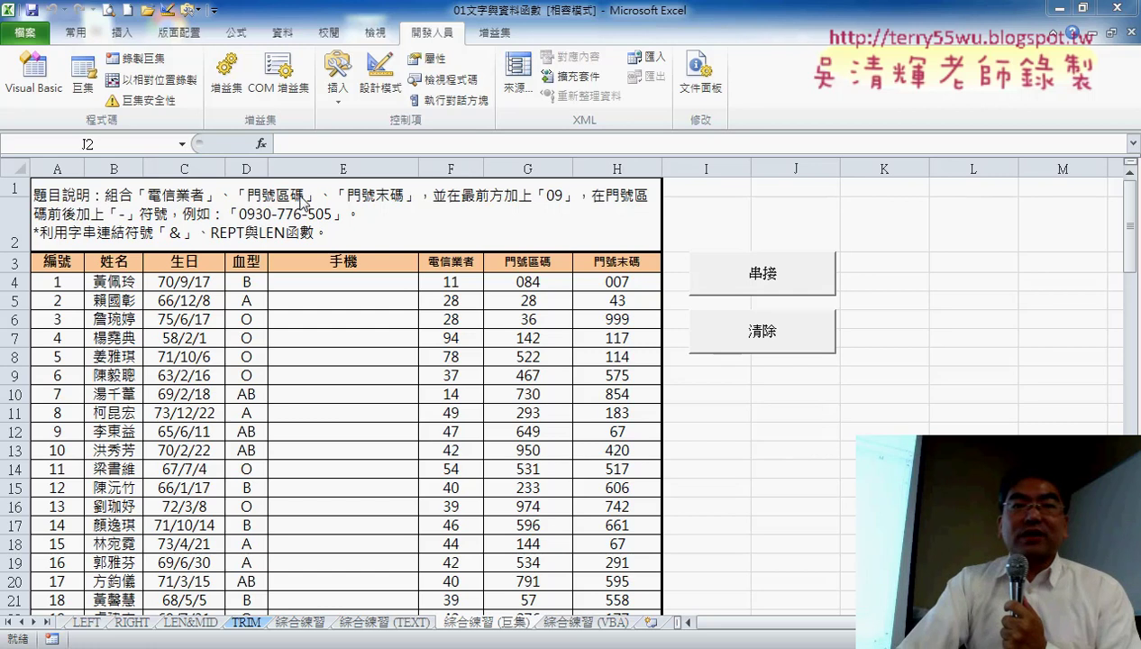
Check the workbook's macros, then remove the 串接 and 清除 buttons from the TRIM sheet.
click(92, 92)
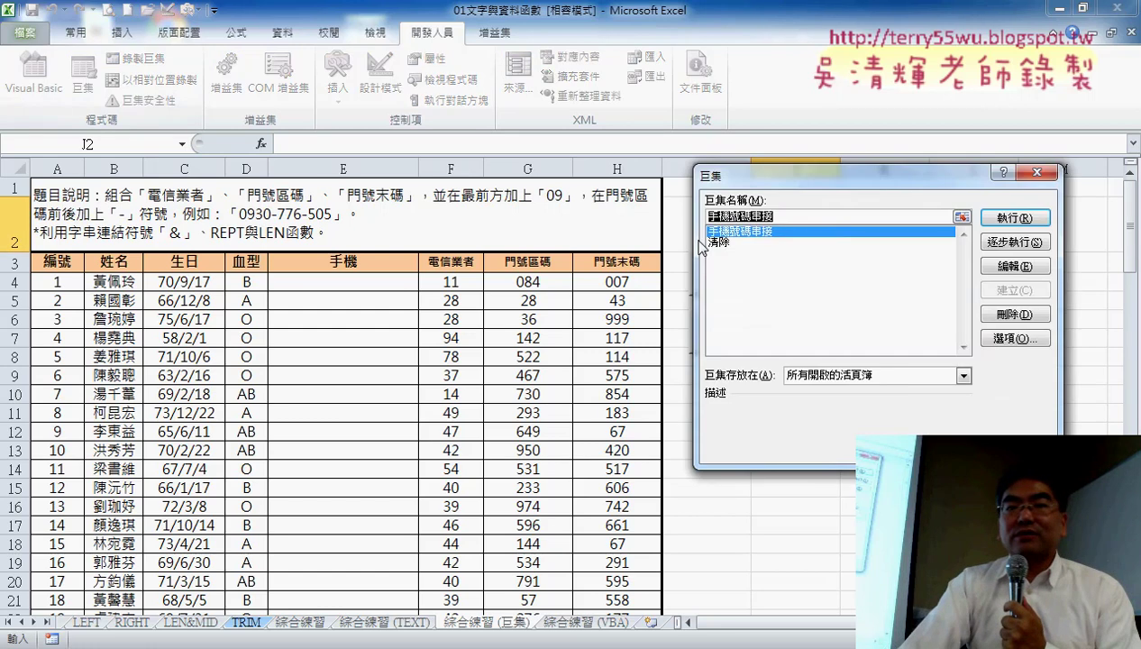
click(1036, 173)
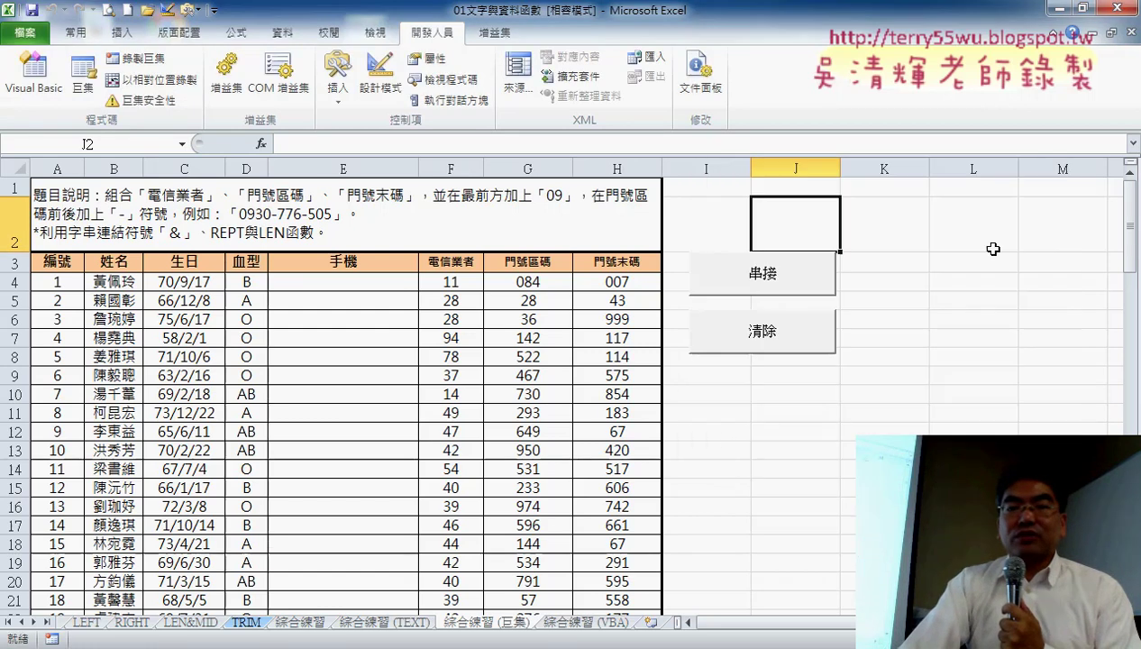
right_click(784, 280)
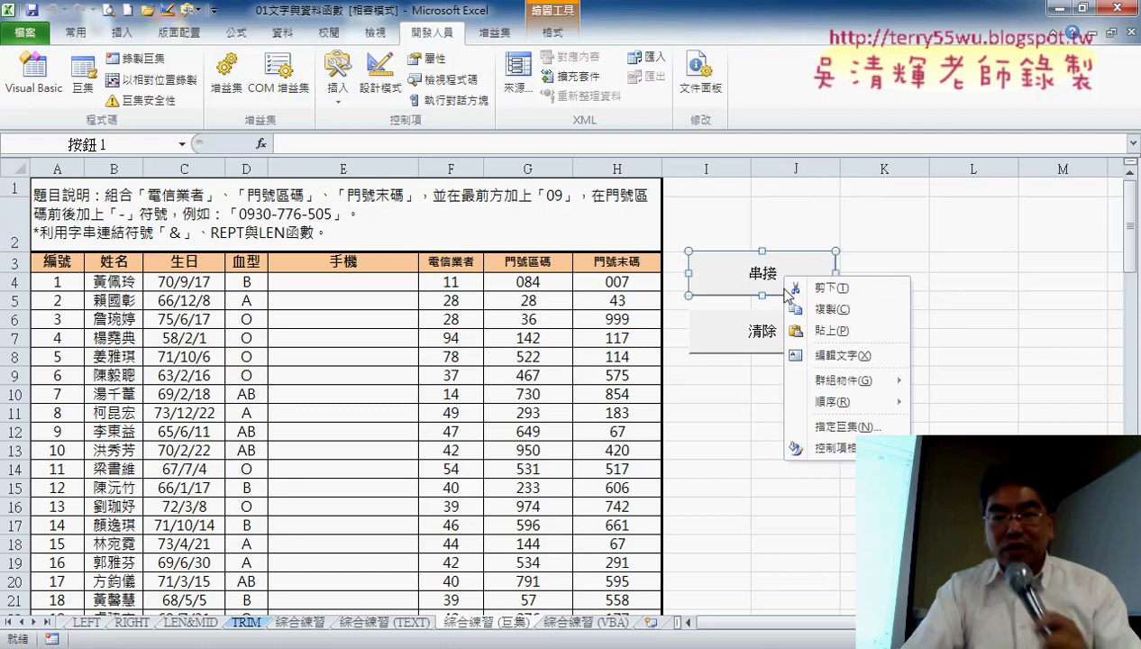
ctrl+click(737, 347)
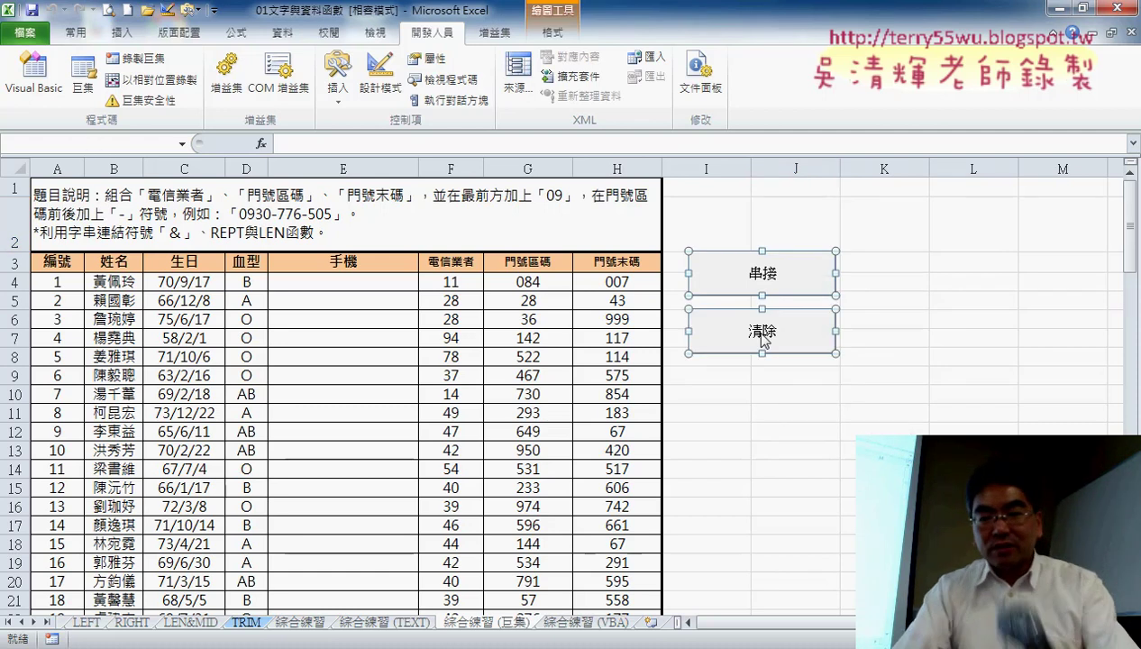
key(Escape)
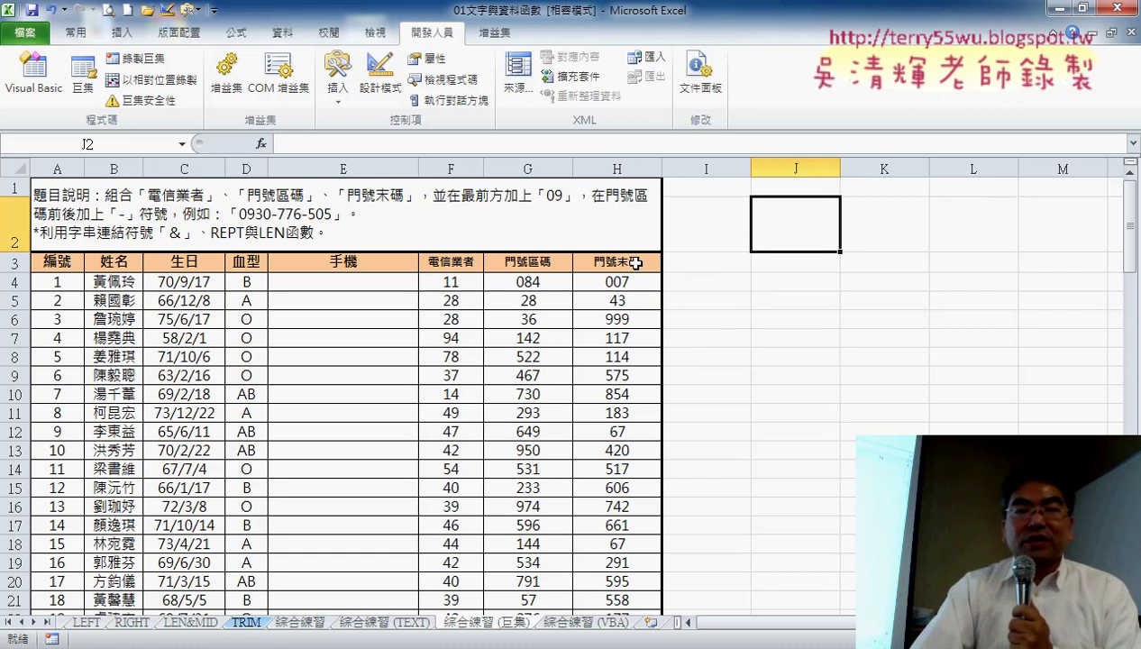
click(340, 105)
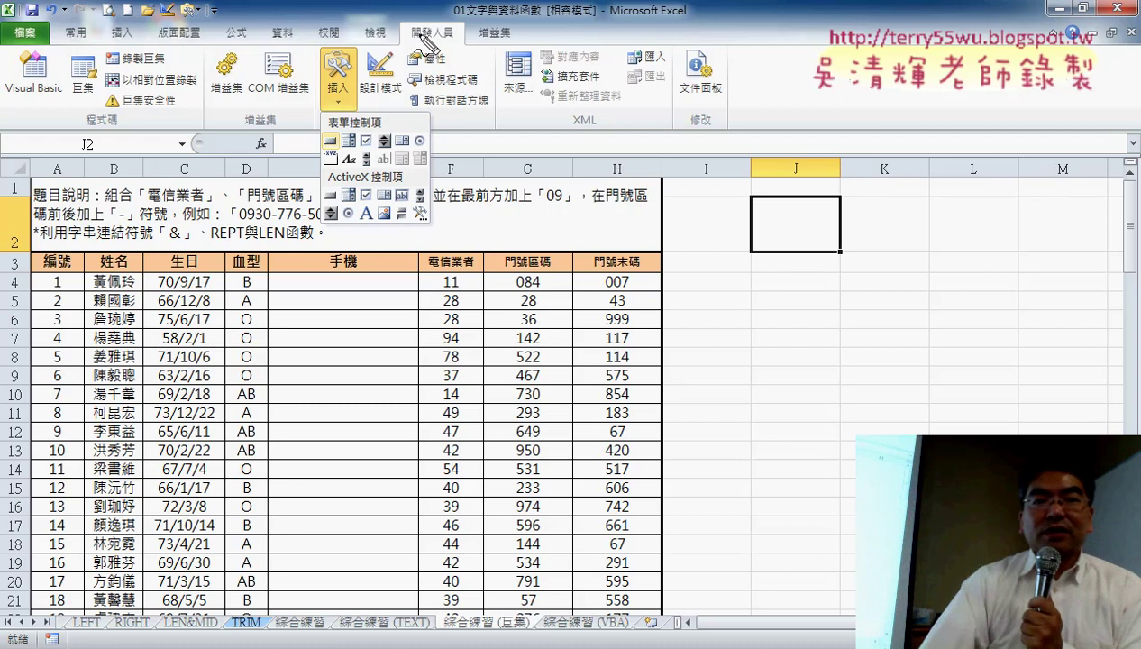
Pick Button (Form Control) from the Developer Insert controls to draw a new push button.
drag(446, 25, 442, 49)
drag(335, 126, 365, 126)
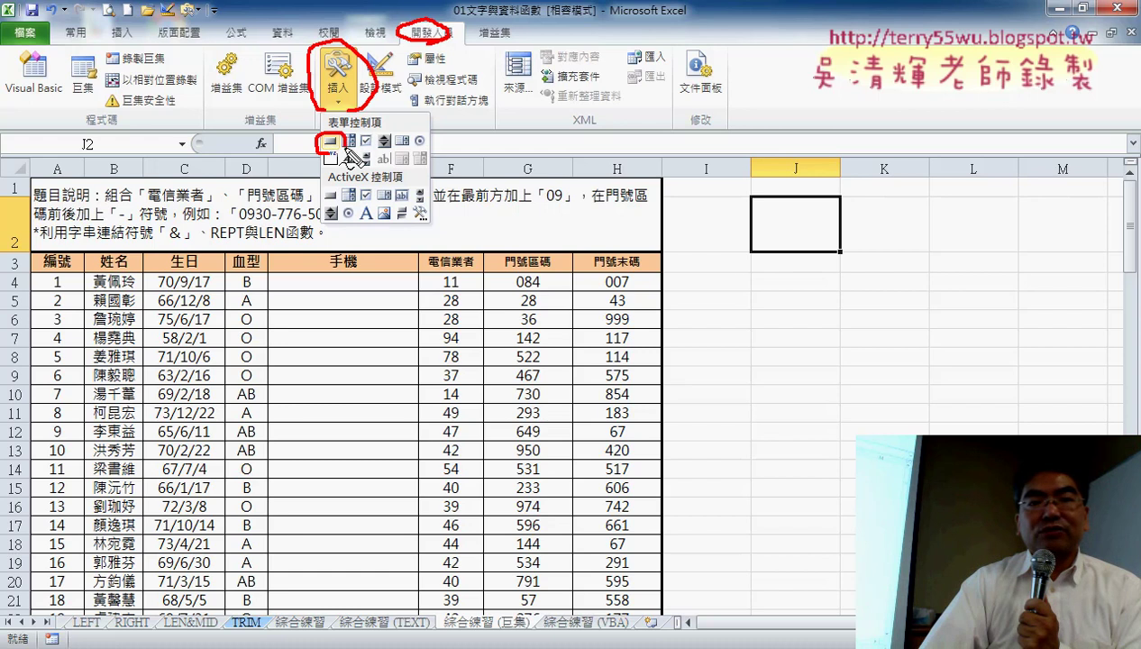
drag(297, 72, 324, 144)
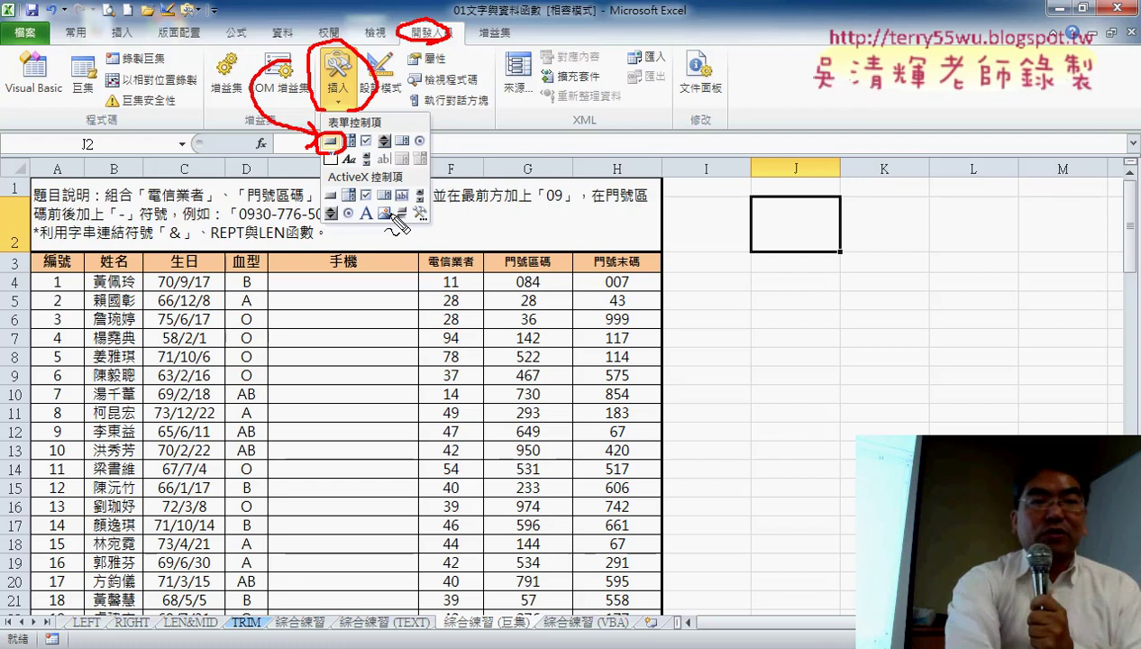
key(Escape)
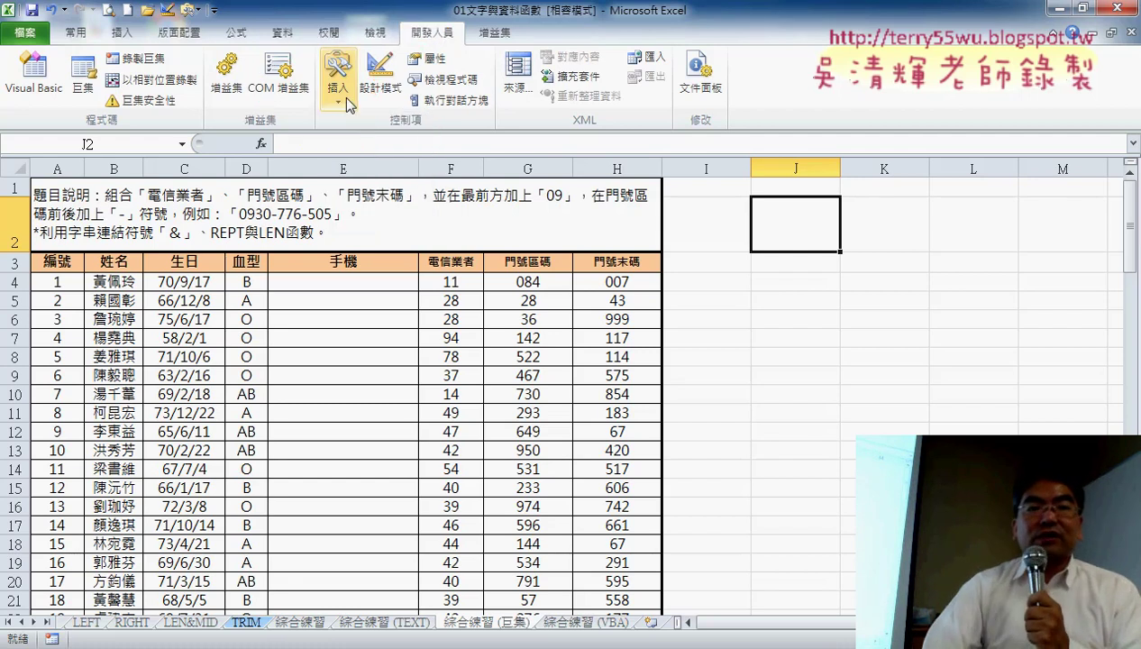
click(339, 94)
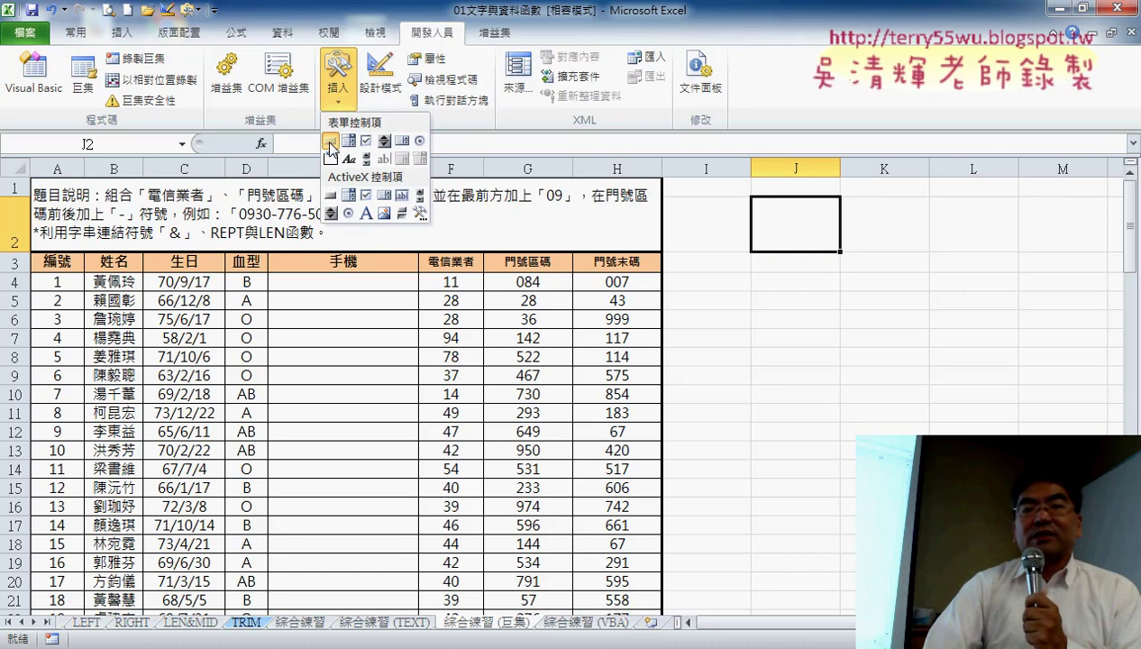
click(331, 141)
Draw the new button outline to the right of the table, around I4:K7.
drag(696, 258, 856, 317)
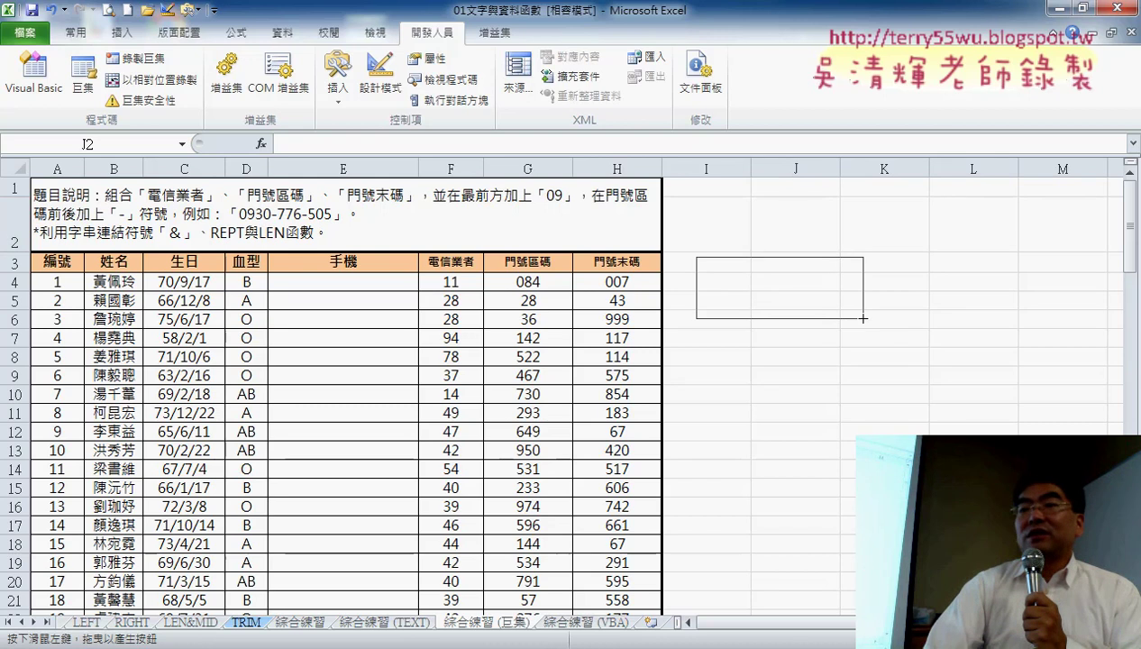
mouse_move(862, 318)
mouse_down()
mouse_move(1027, 437)
mouse_move(927, 334)
mouse_move(969, 373)
mouse_move(993, 373)
mouse_move(931, 347)
mouse_up()
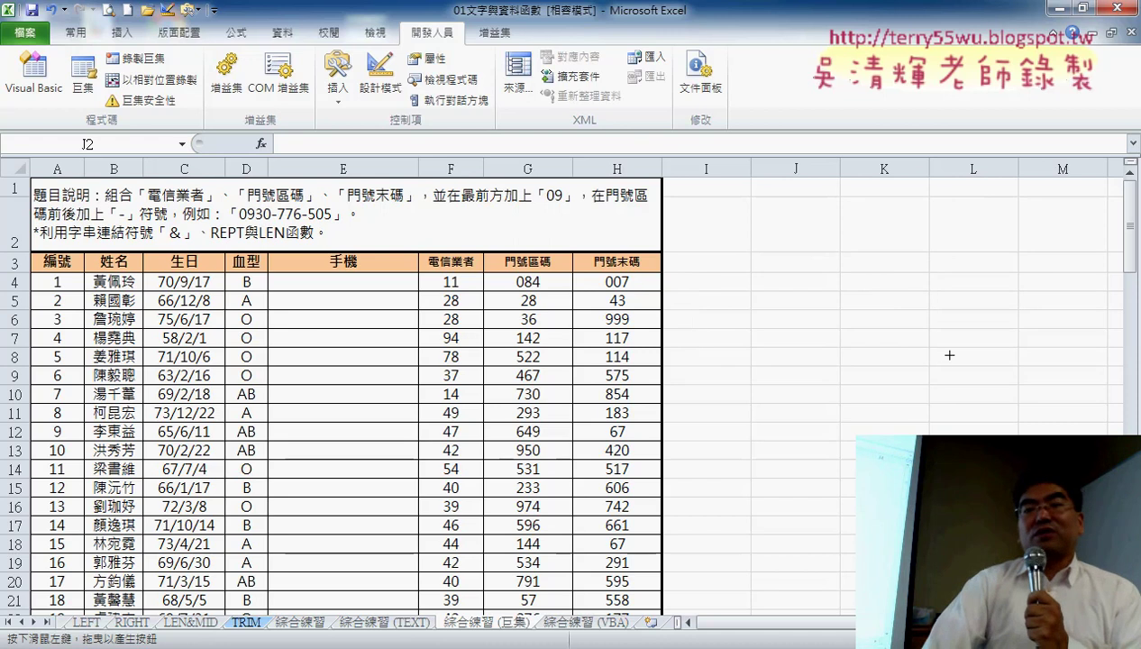
drag(934, 347, 954, 352)
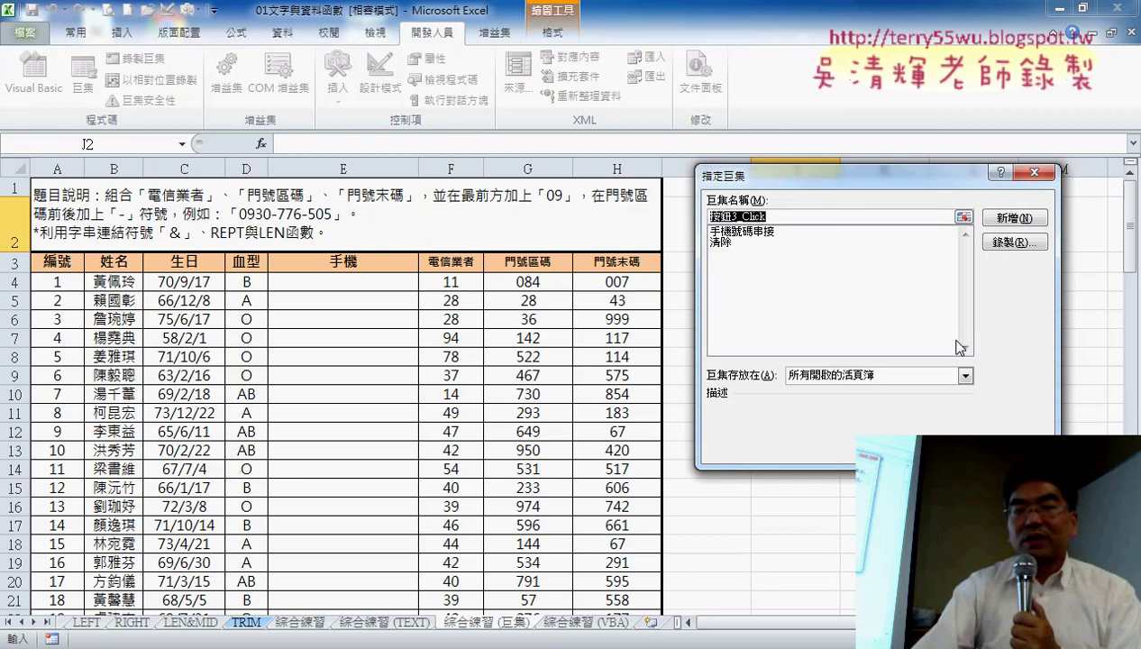
Assign the 手機號碼串接 macro to the button, copying 串接 from the macro name.
click(744, 232)
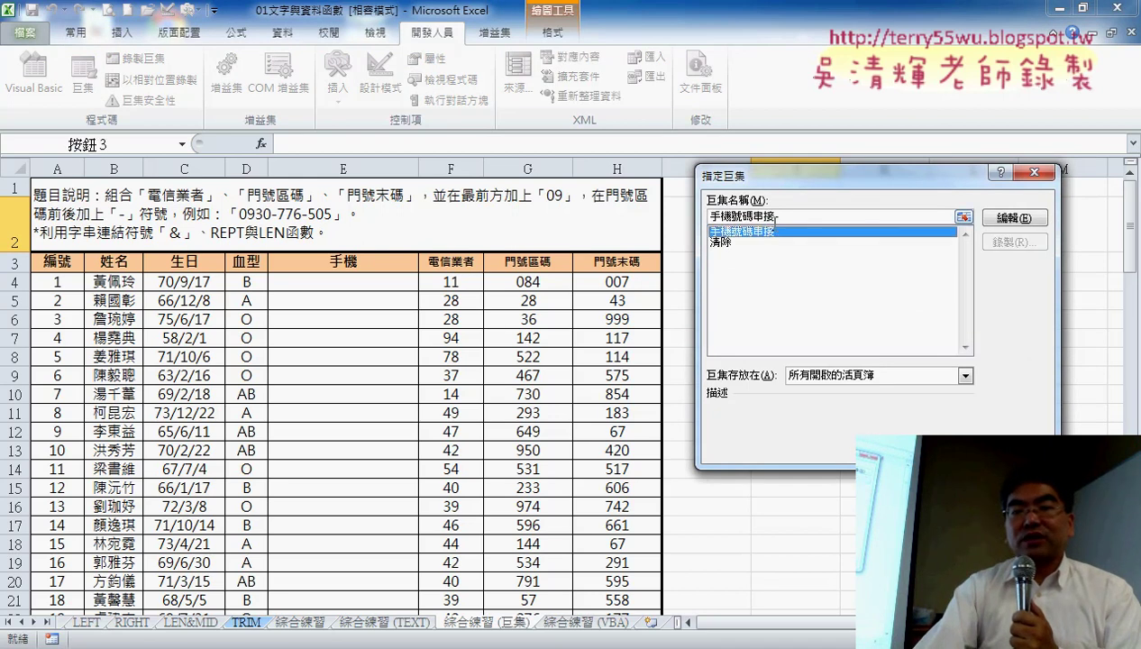
drag(776, 219, 741, 218)
right_click(764, 219)
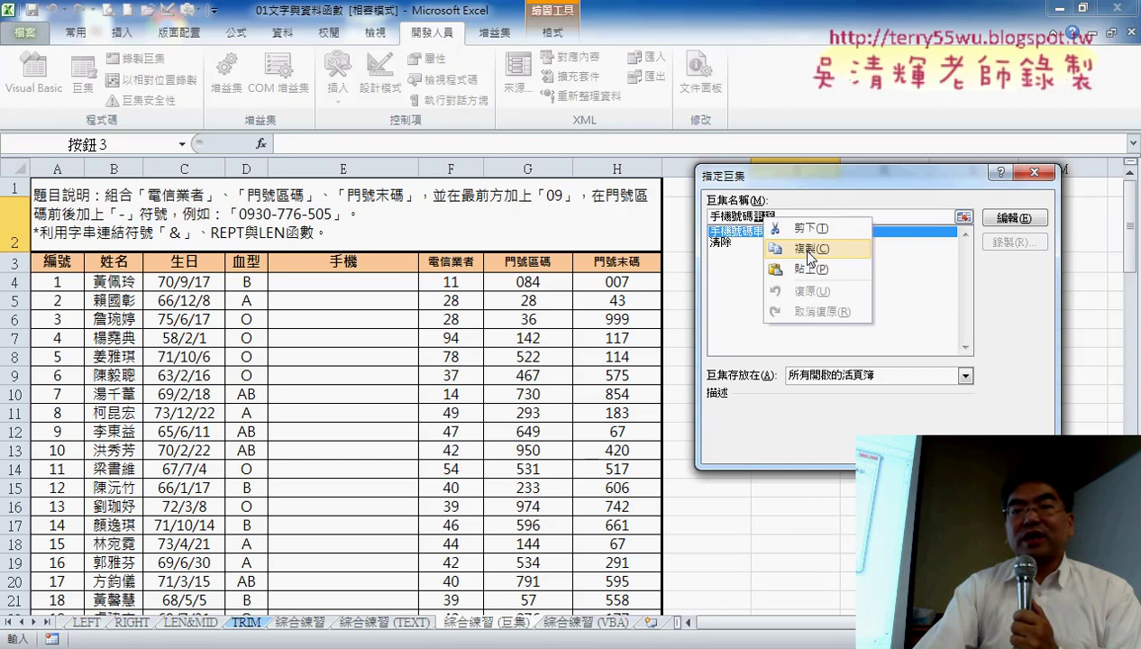
click(808, 257)
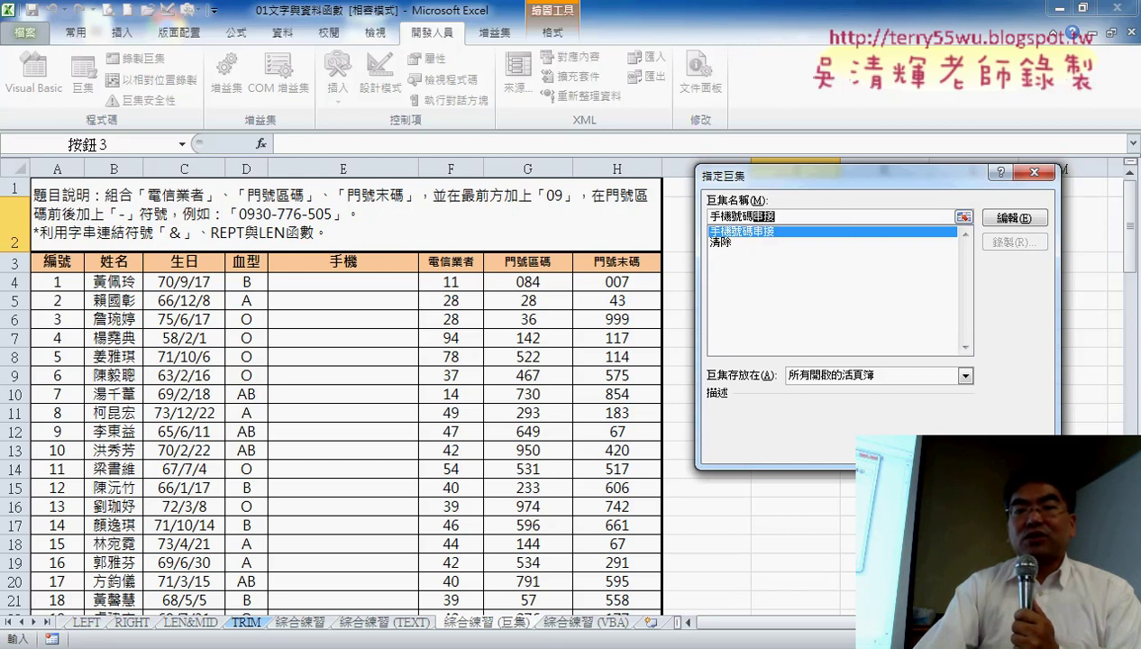
key(Return)
Replace the button's default caption 按鈕 3 with 串接.
click(804, 301)
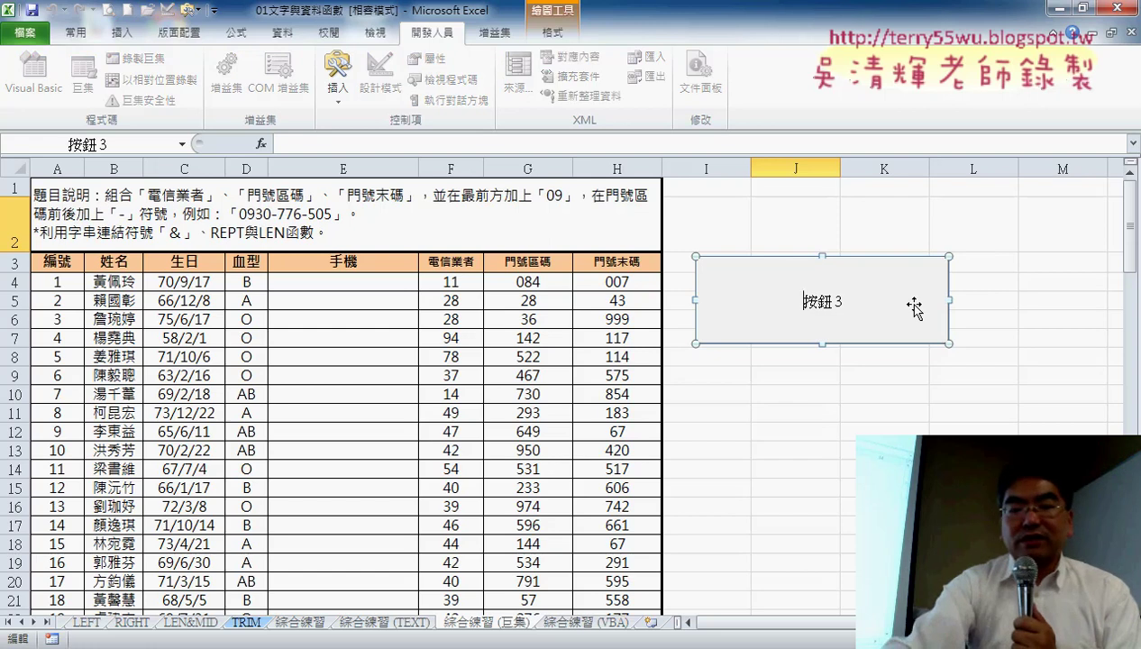
key(Delete)
key(Delete)
key(Delete)
key(Delete)
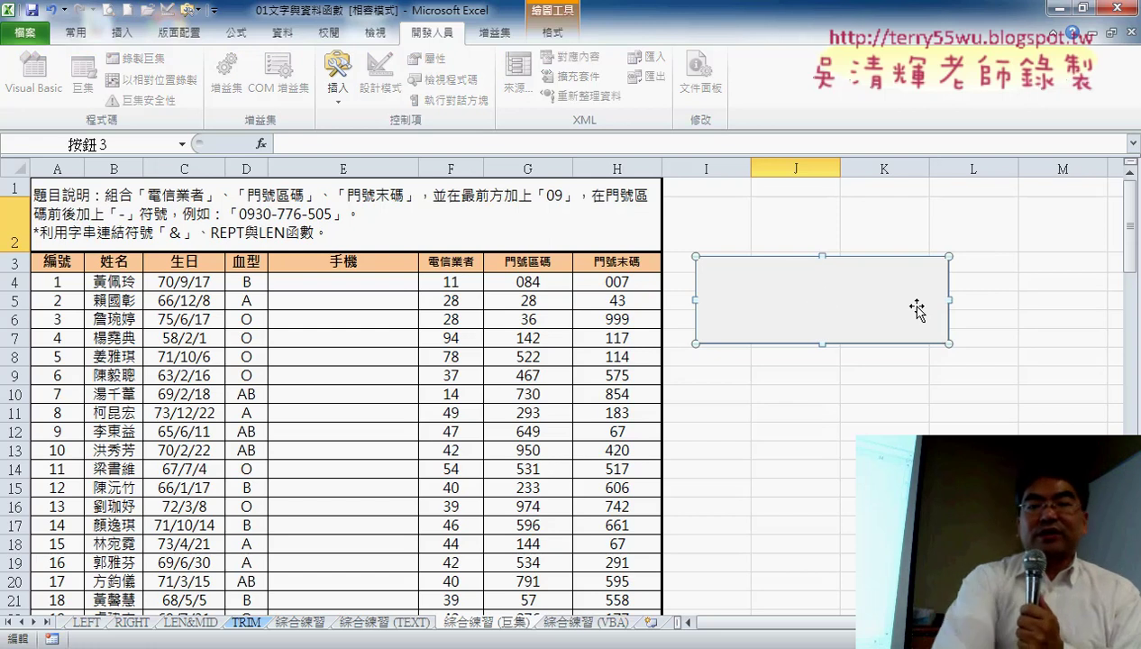
text(串接)
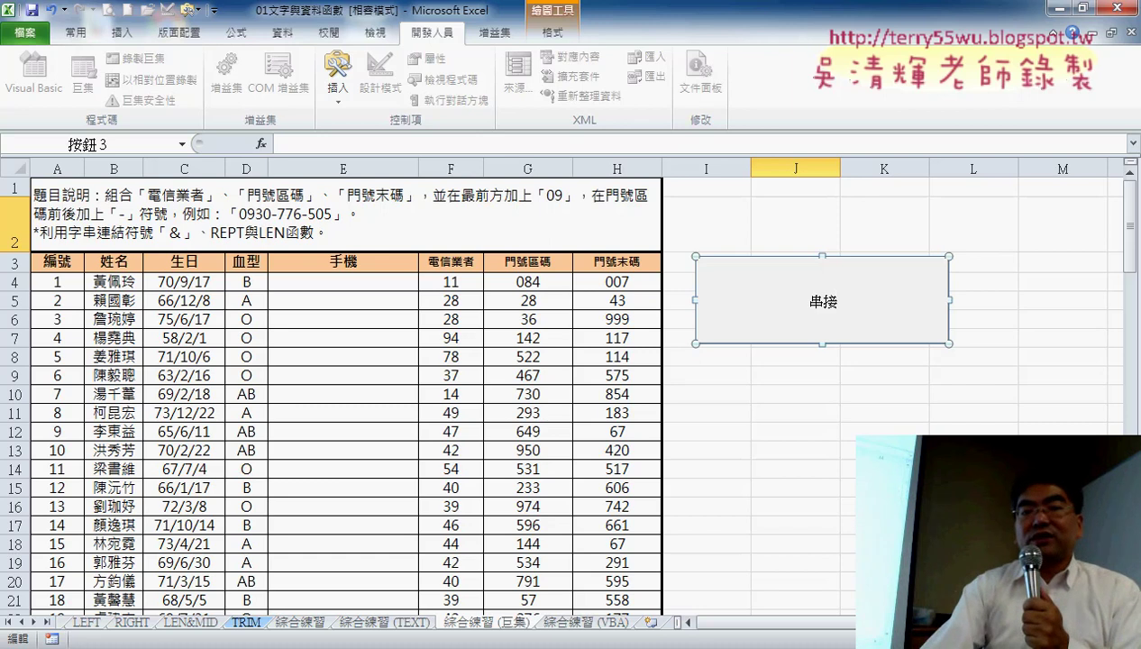
click(847, 468)
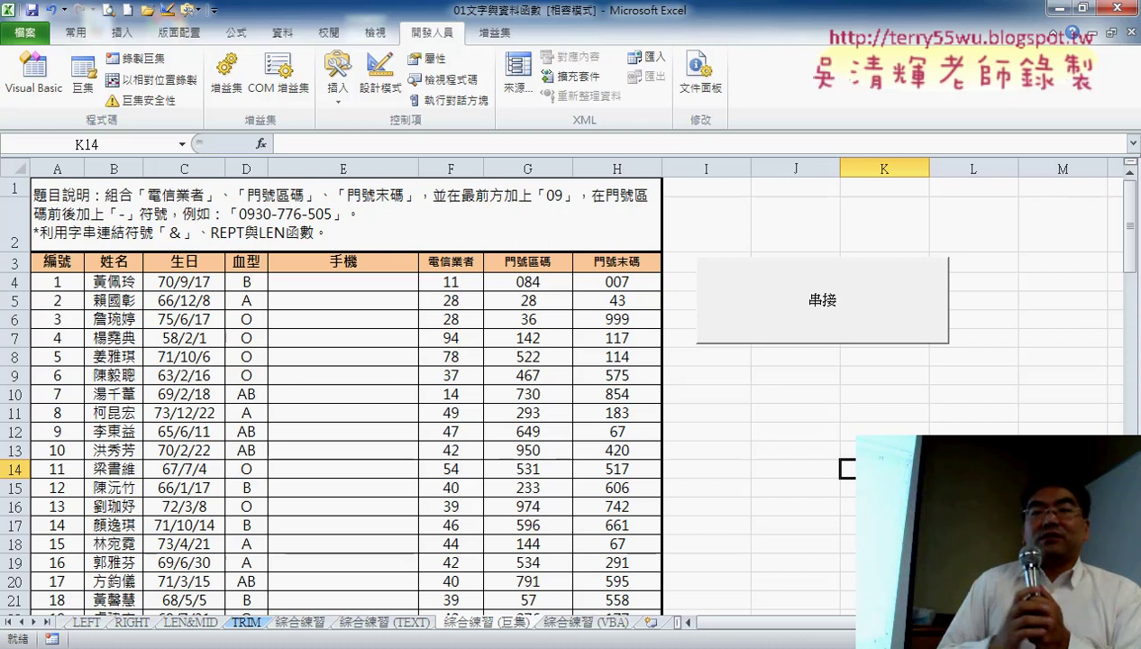
click(338, 86)
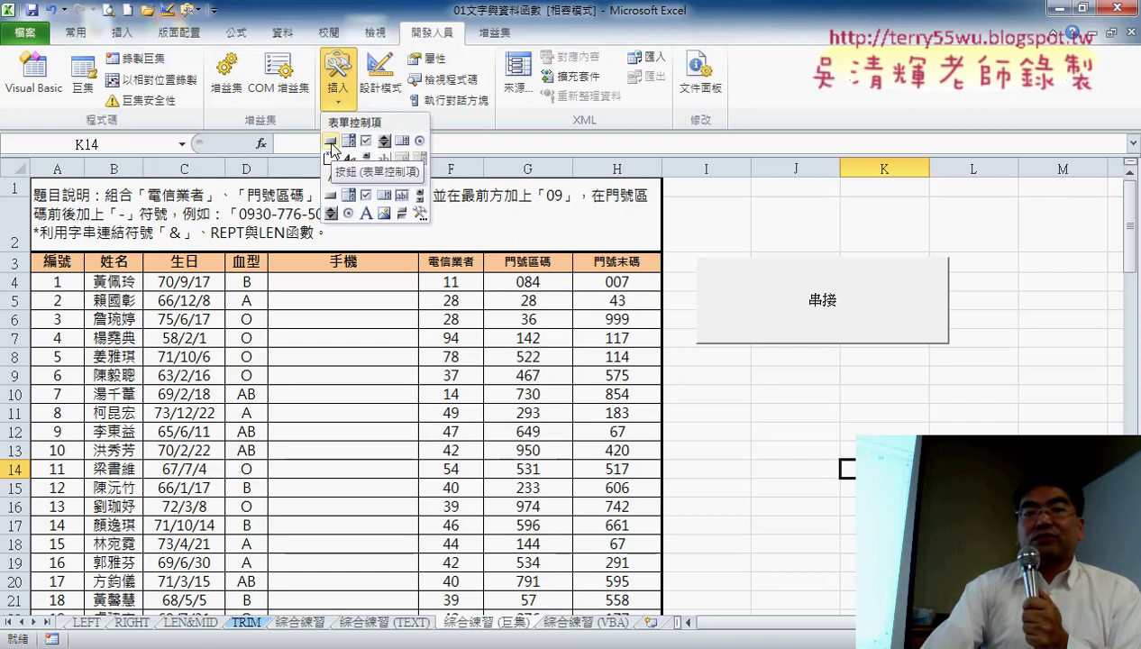
click(331, 142)
drag(699, 361, 943, 456)
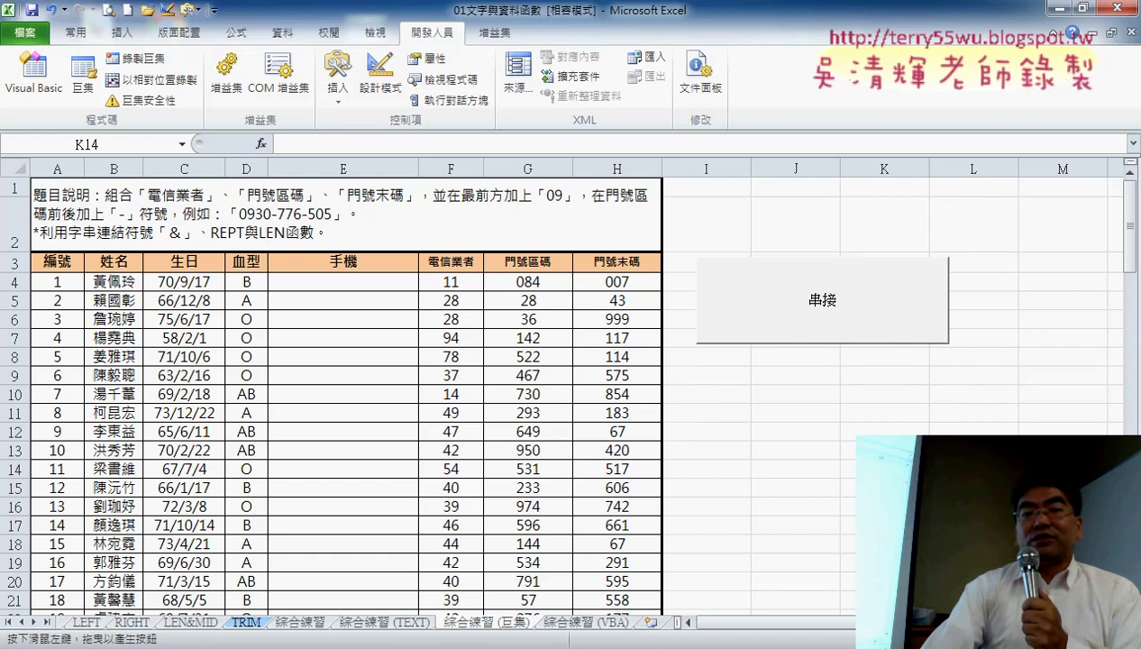
drag(945, 457, 945, 457)
key(Escape)
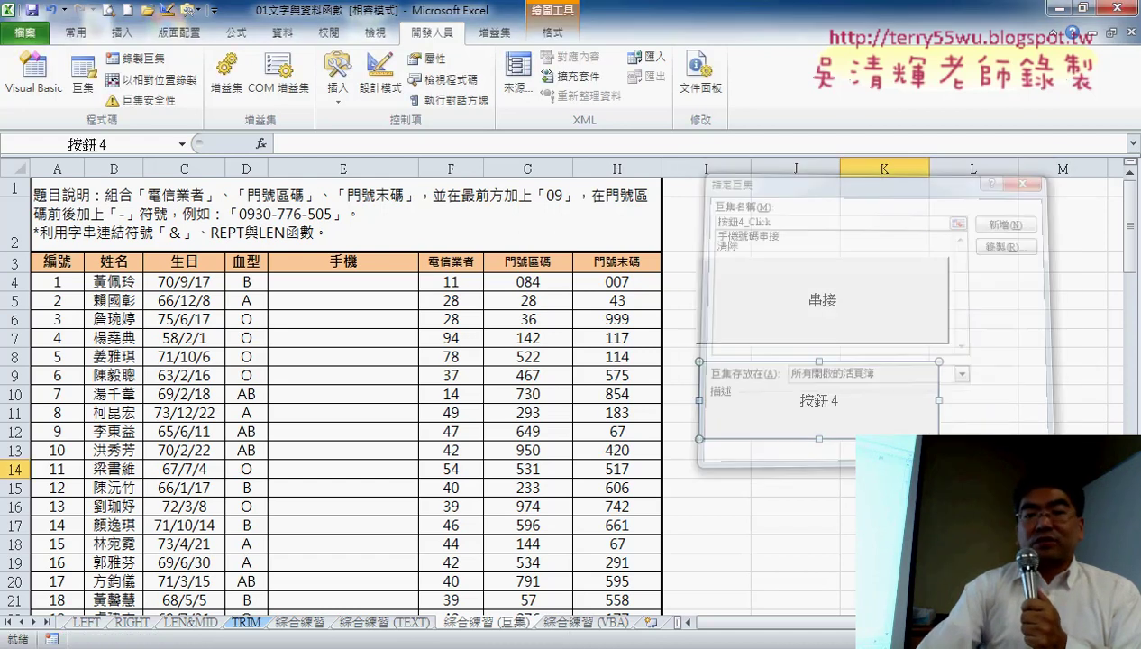
key(Delete)
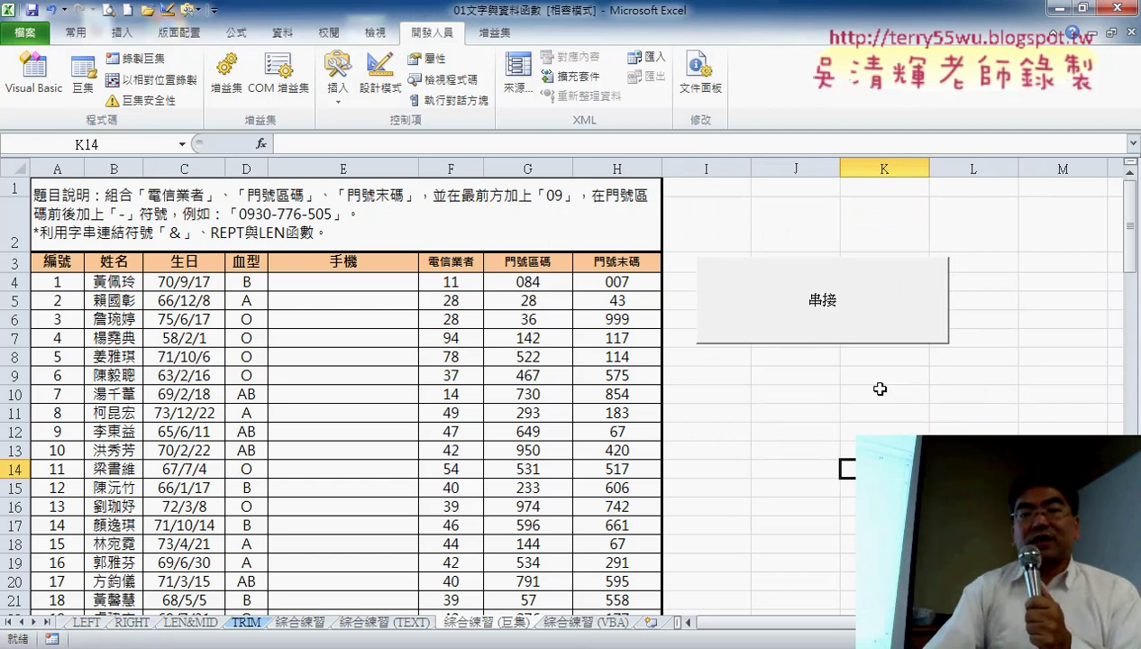
Copy the 串接 button, paste it at cell I9, and move it just under the original.
right_click(872, 315)
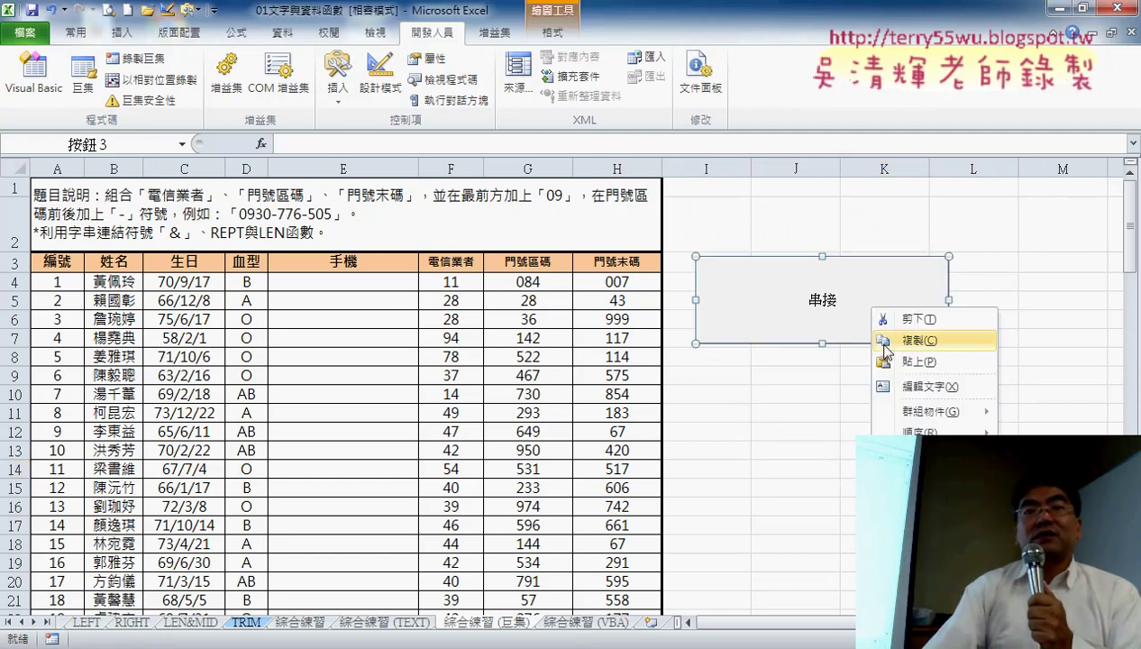
click(884, 342)
click(708, 367)
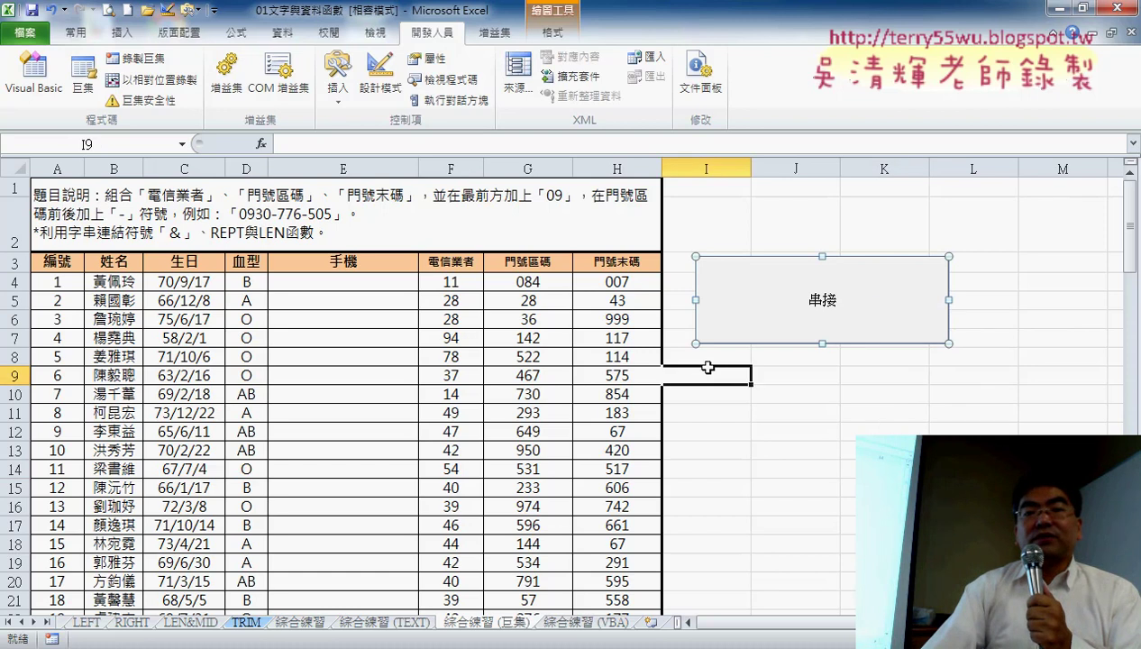
right_click(708, 367)
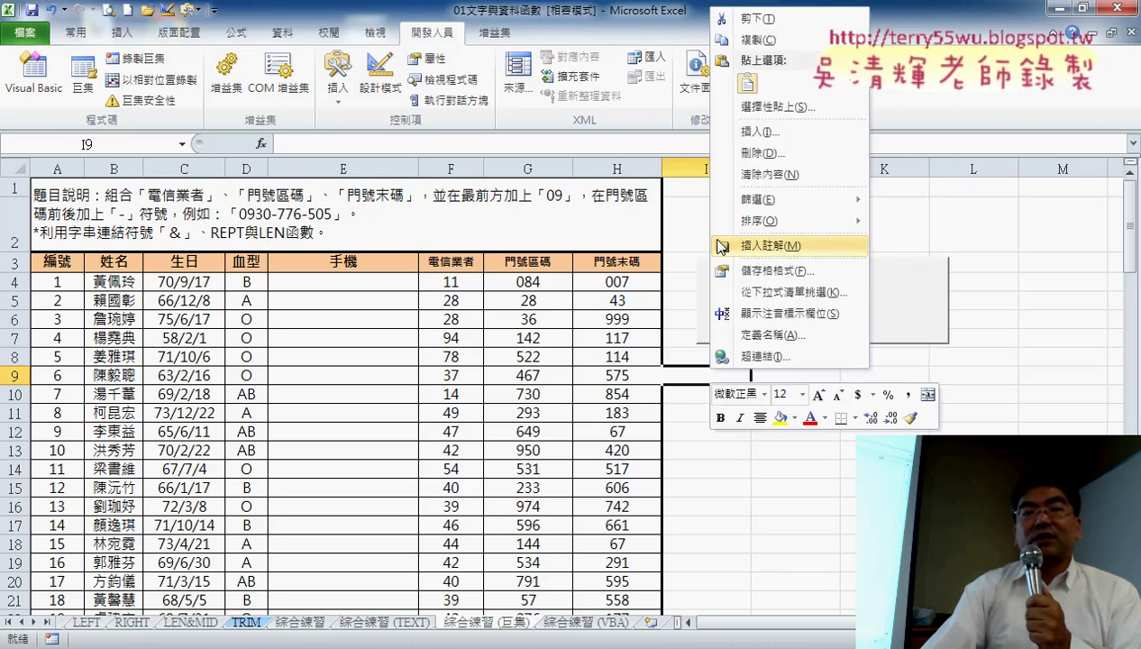
click(747, 83)
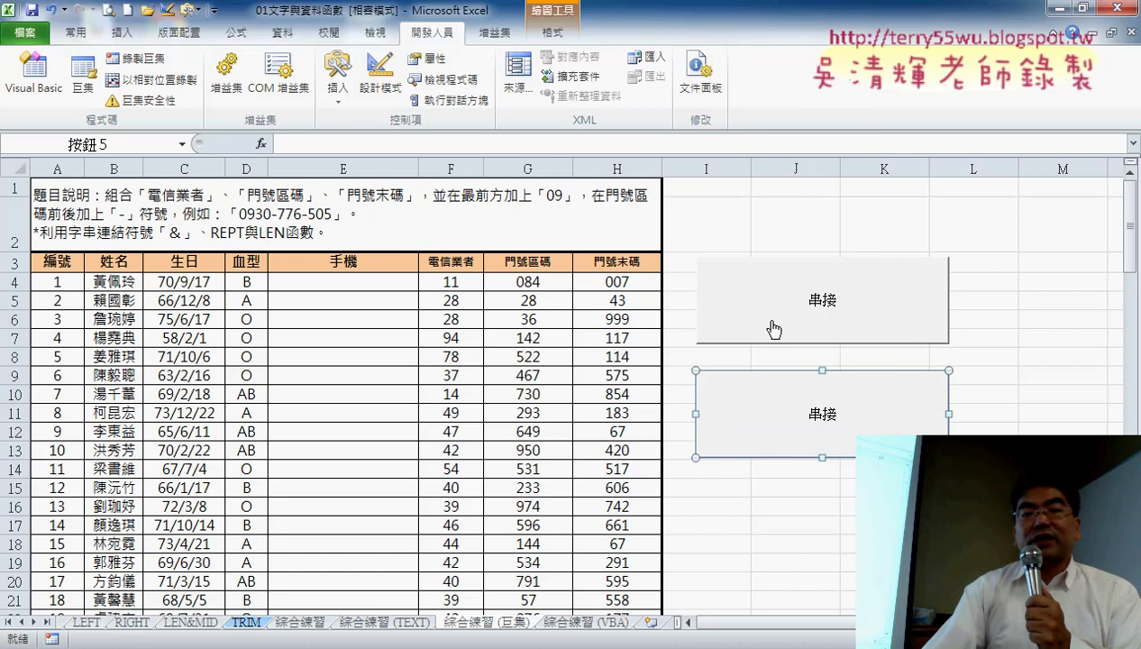
drag(793, 385, 791, 369)
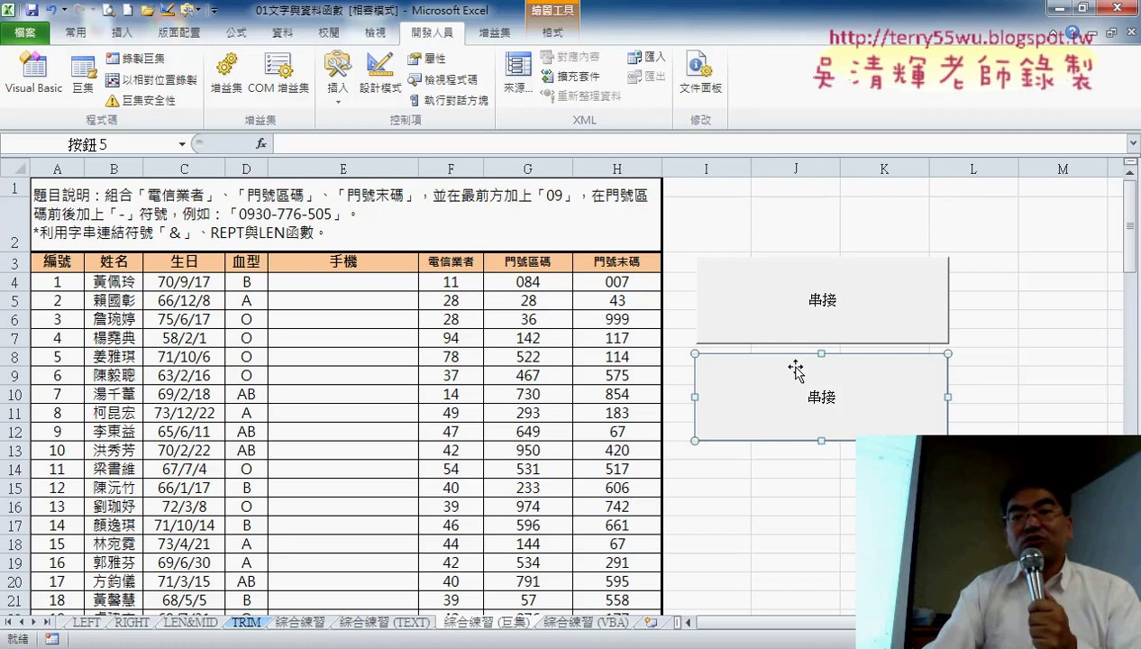
right_click(853, 413)
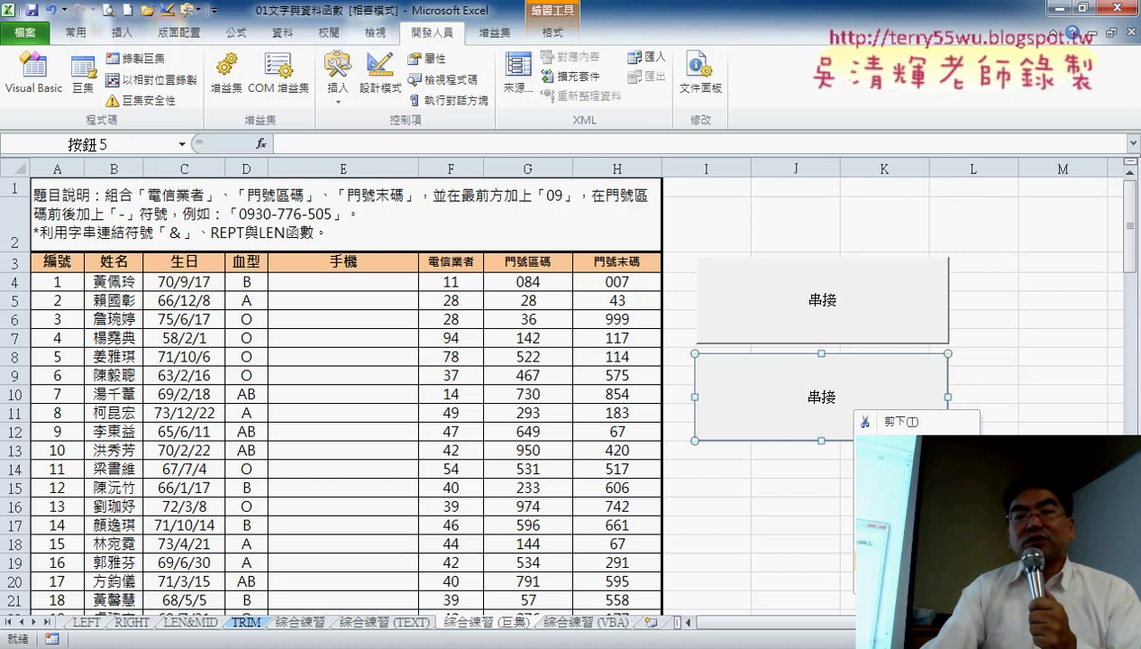
Assign the 清除 macro to the second button, copying the macro name.
click(901, 545)
click(778, 426)
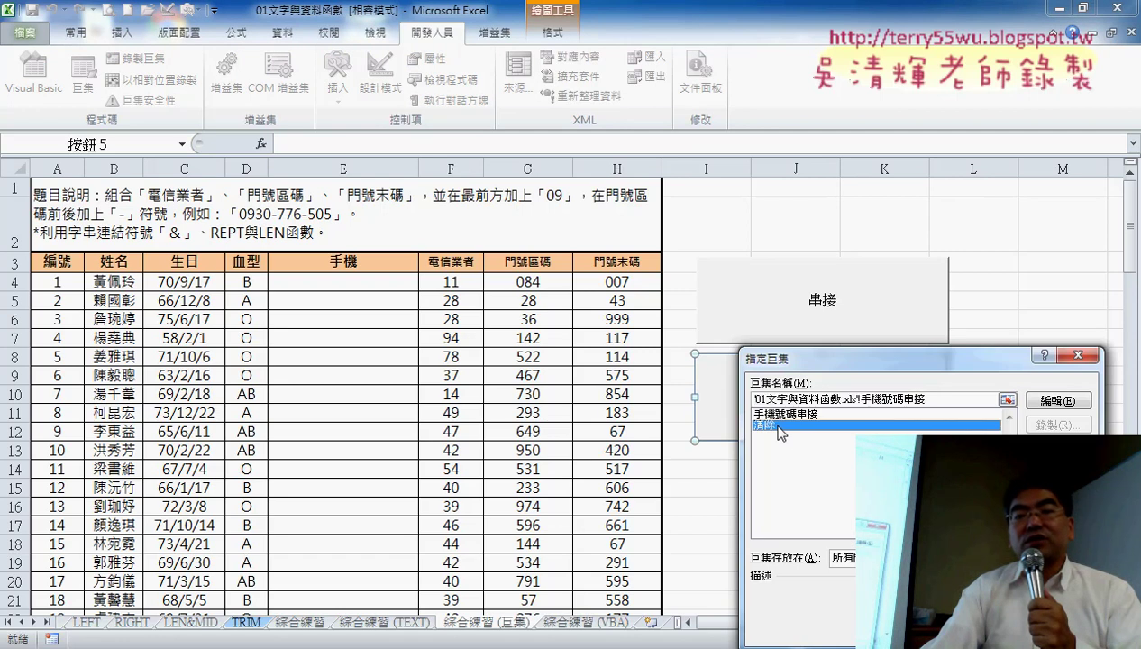
double_click(764, 398)
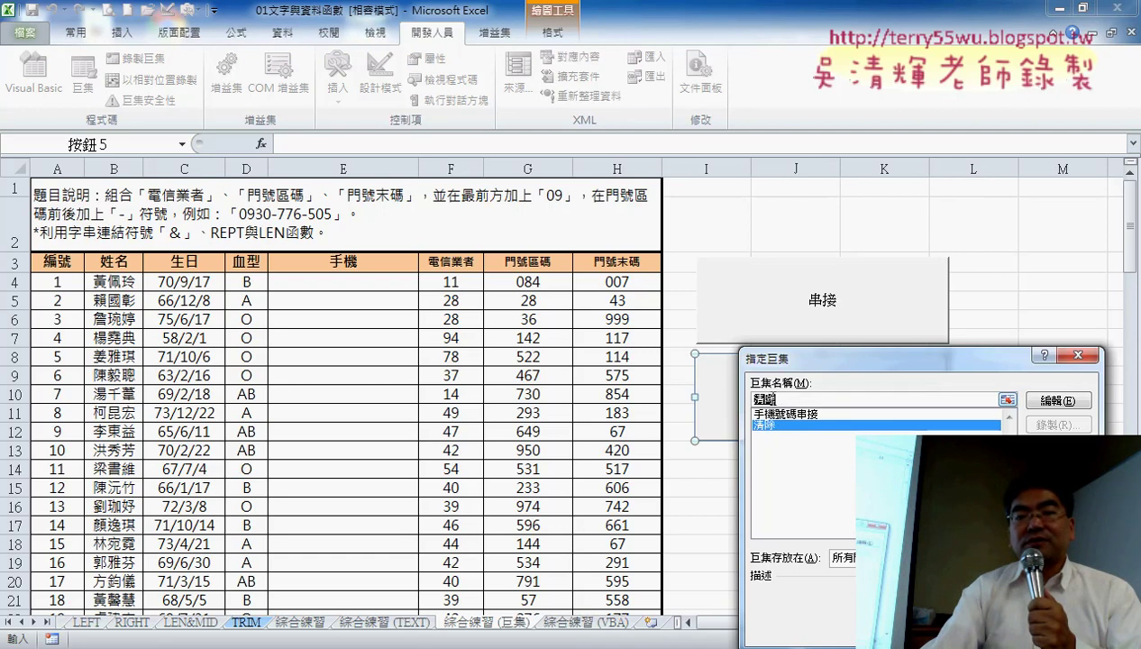
right_click(764, 398)
click(804, 435)
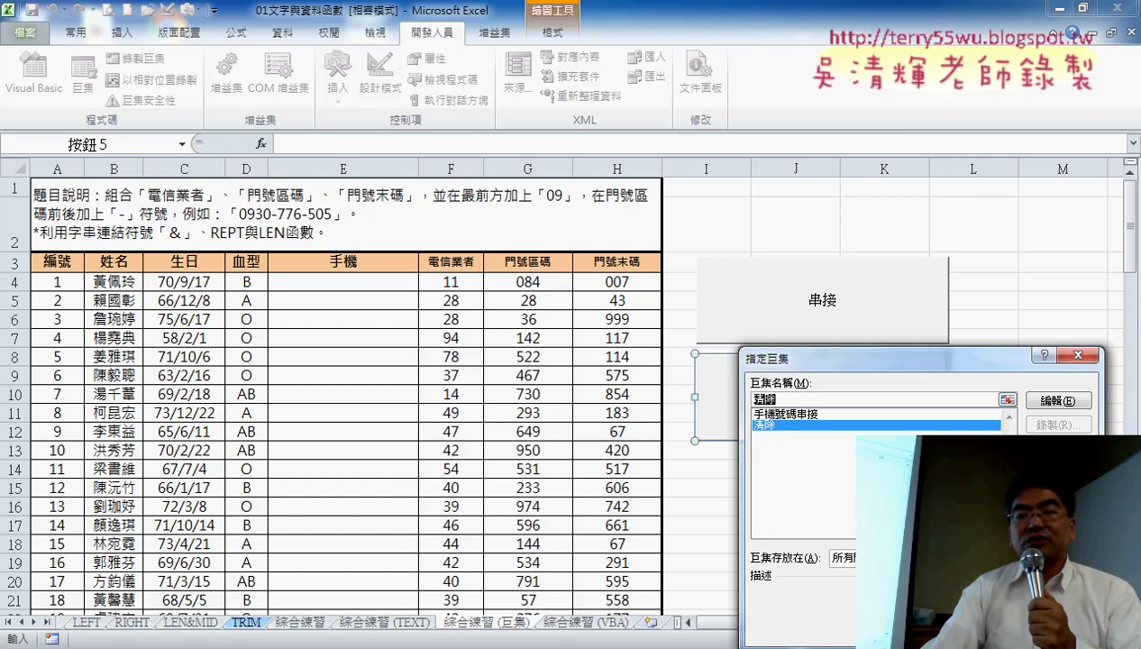
key(Return)
Change the second button's caption from 串接 to 清除.
click(809, 397)
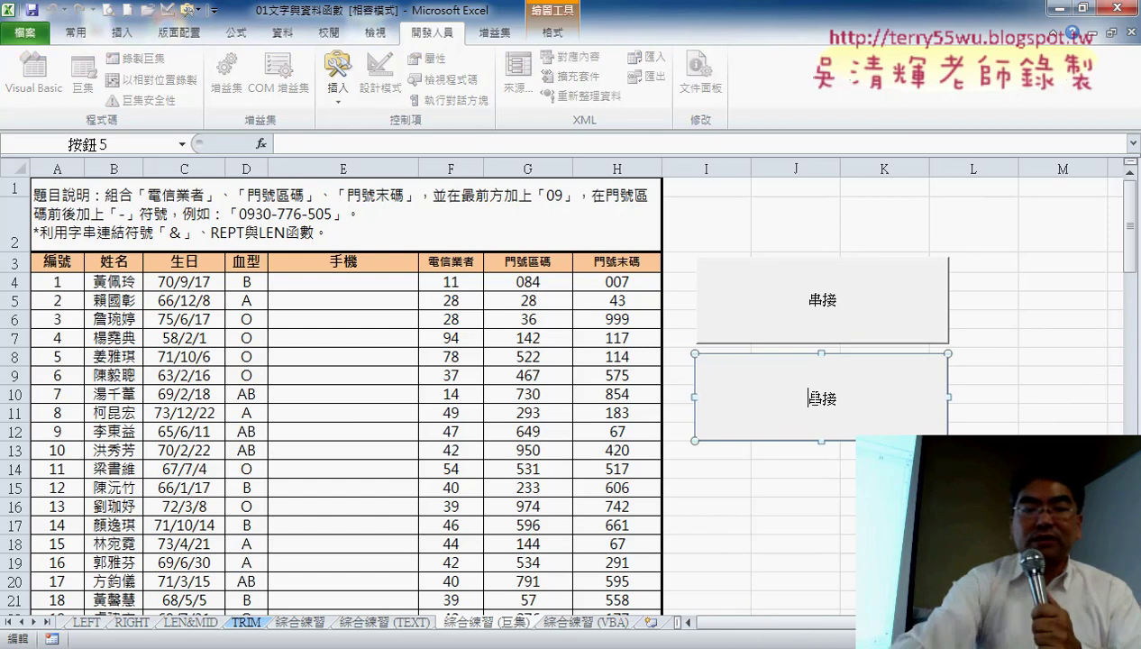
key(Delete)
key(Delete)
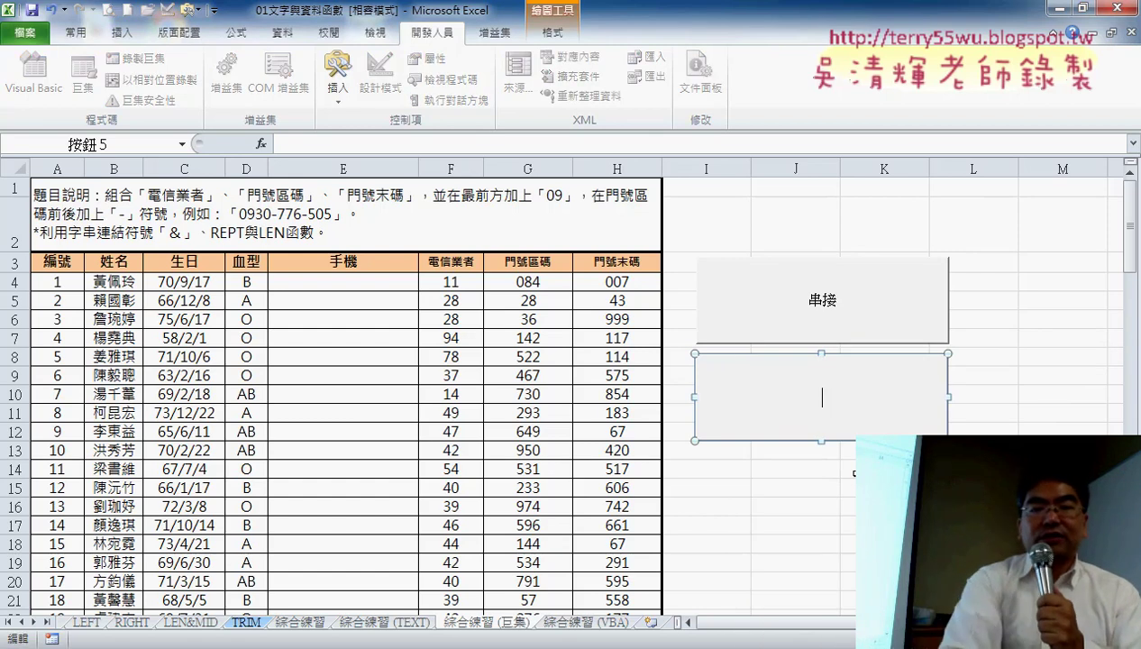
key(ctrl+v)
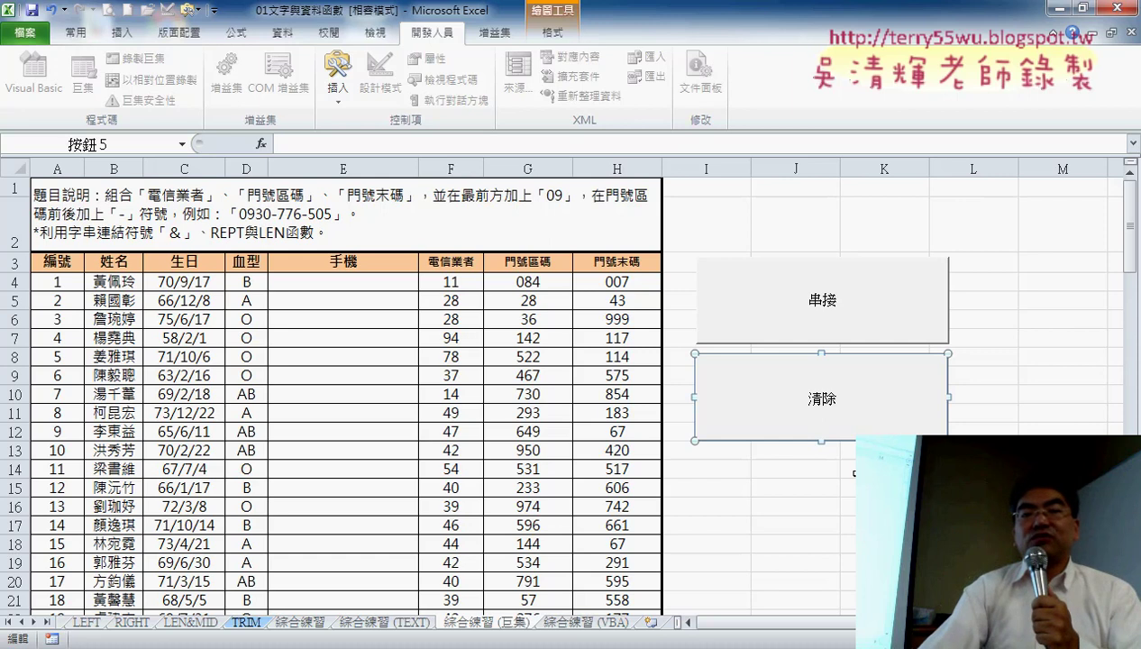
click(852, 487)
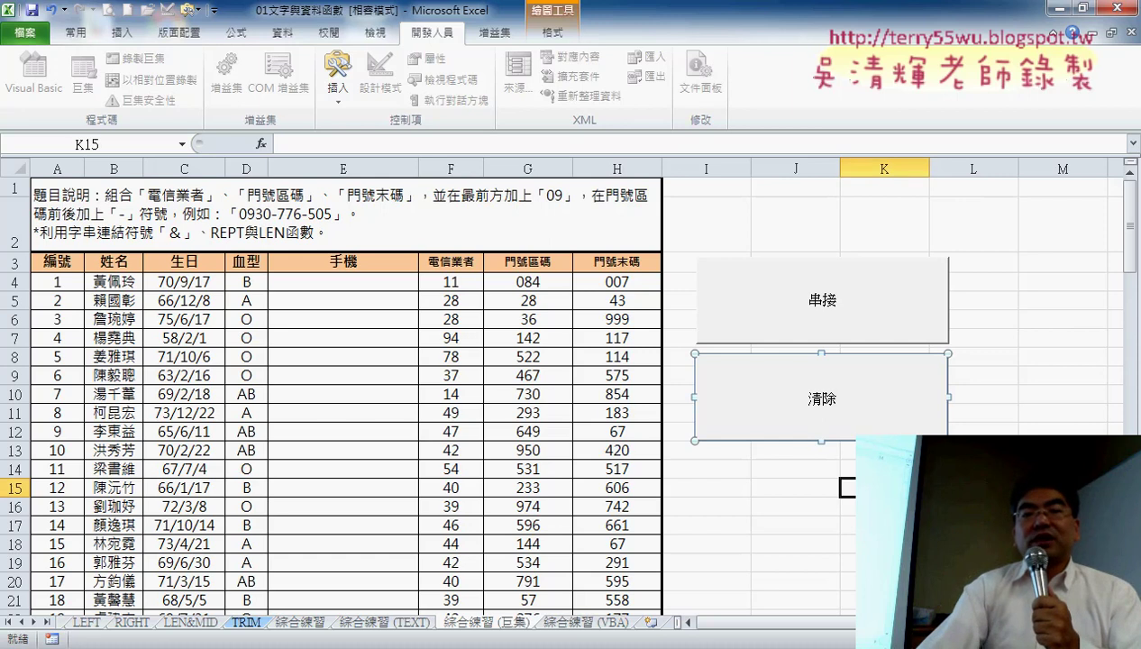
Run 串接 to fill the 手機 column with joined numbers, then 清除 to empty it.
click(822, 311)
click(818, 398)
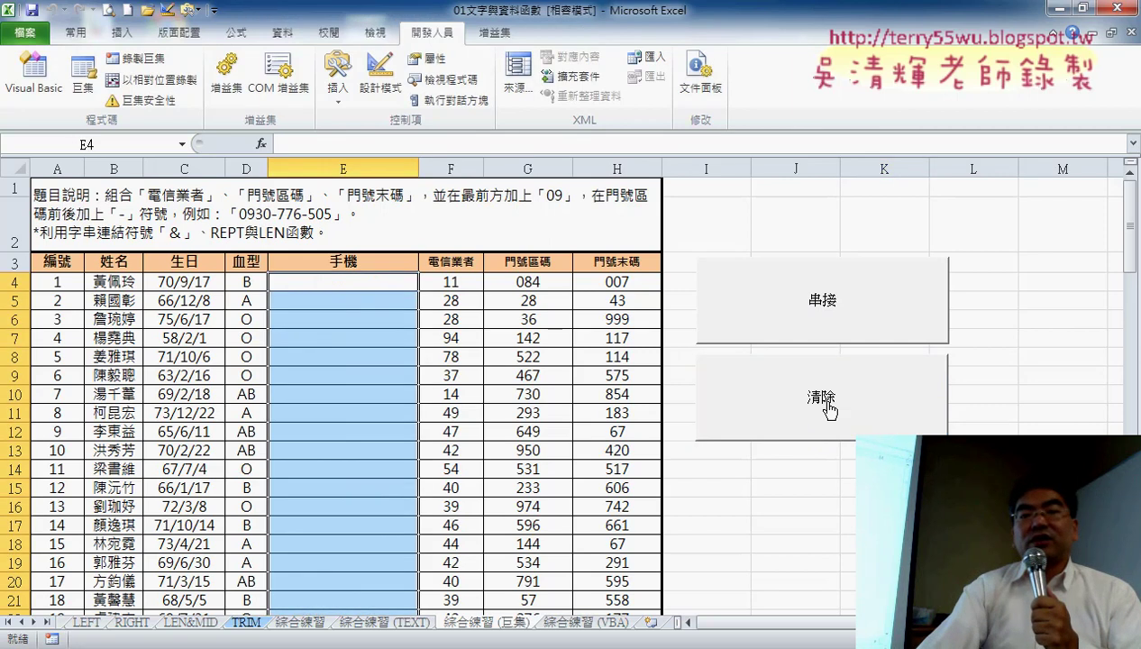
click(843, 281)
click(820, 396)
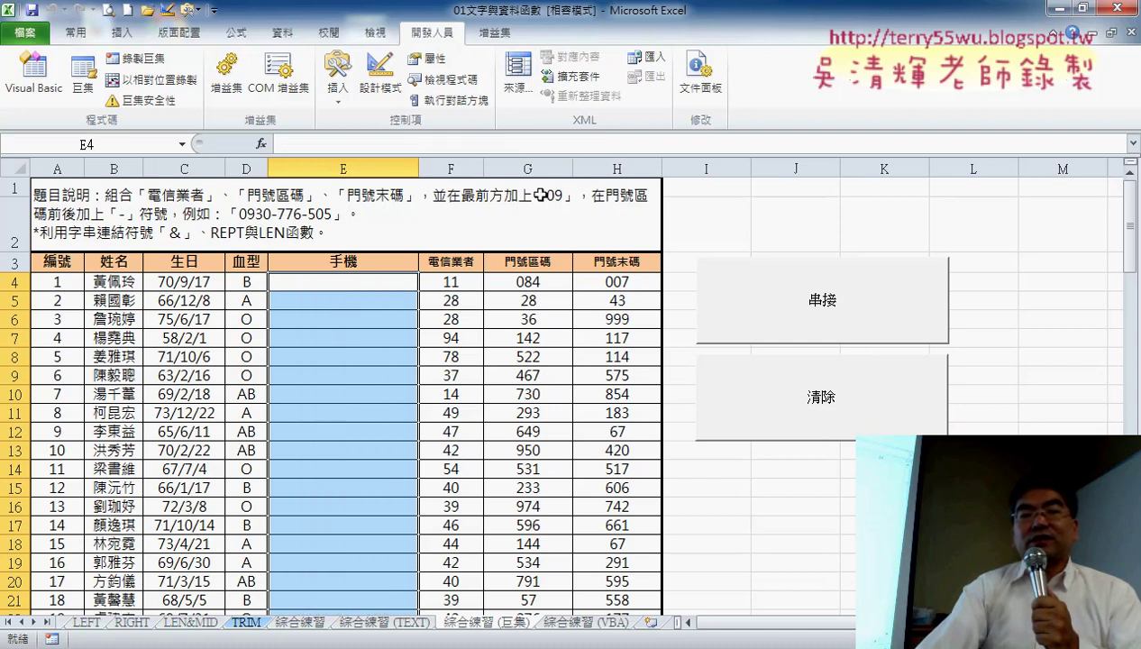
click(338, 88)
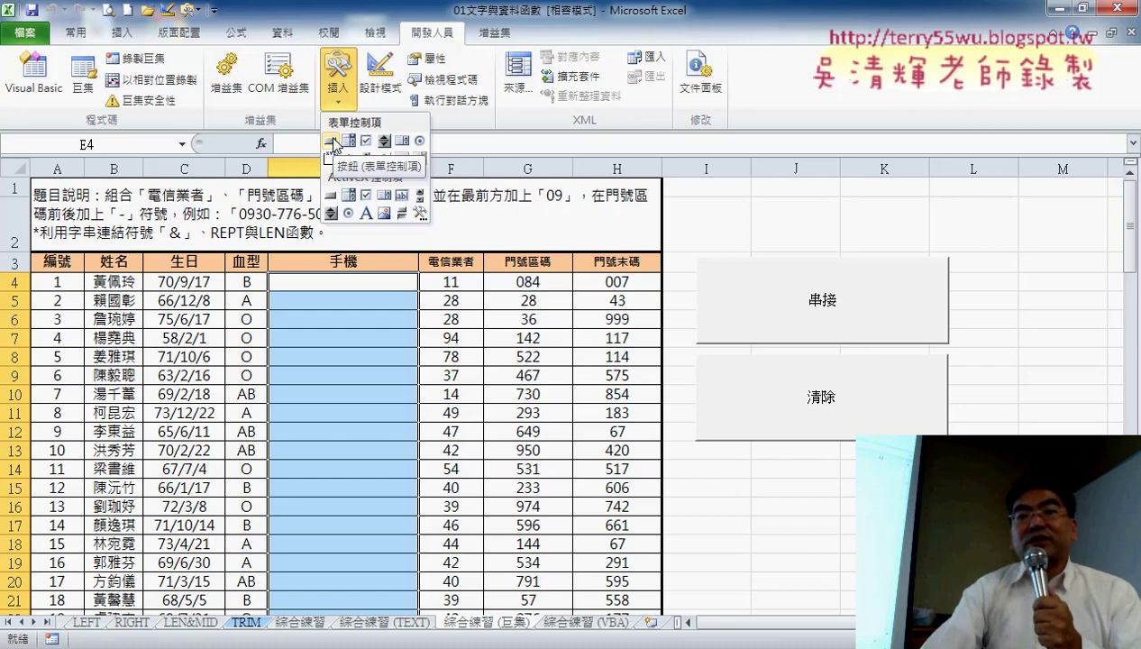
Format the 串接 button caption in Format Control with font size 20 and red colour.
right_click(839, 312)
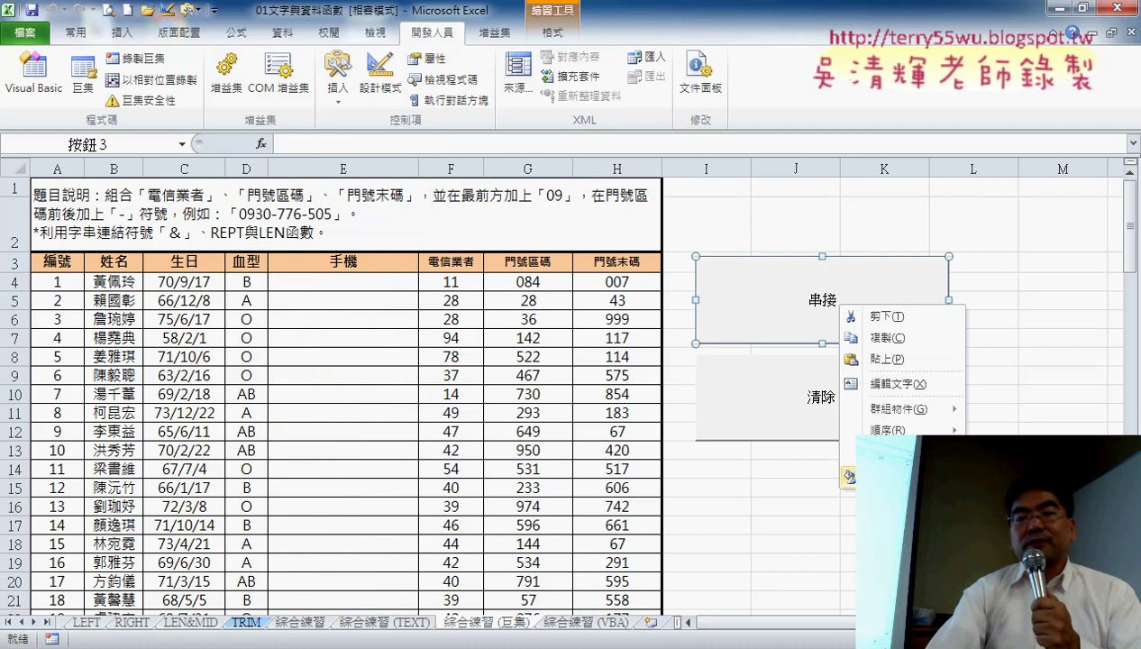
click(892, 478)
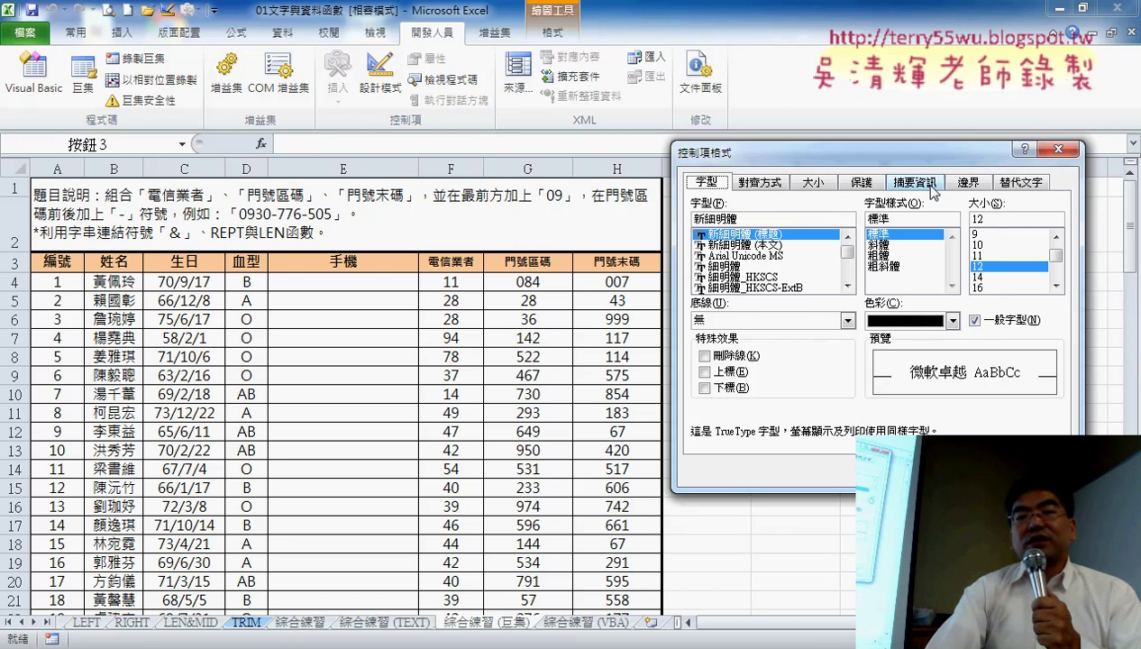
click(1056, 285)
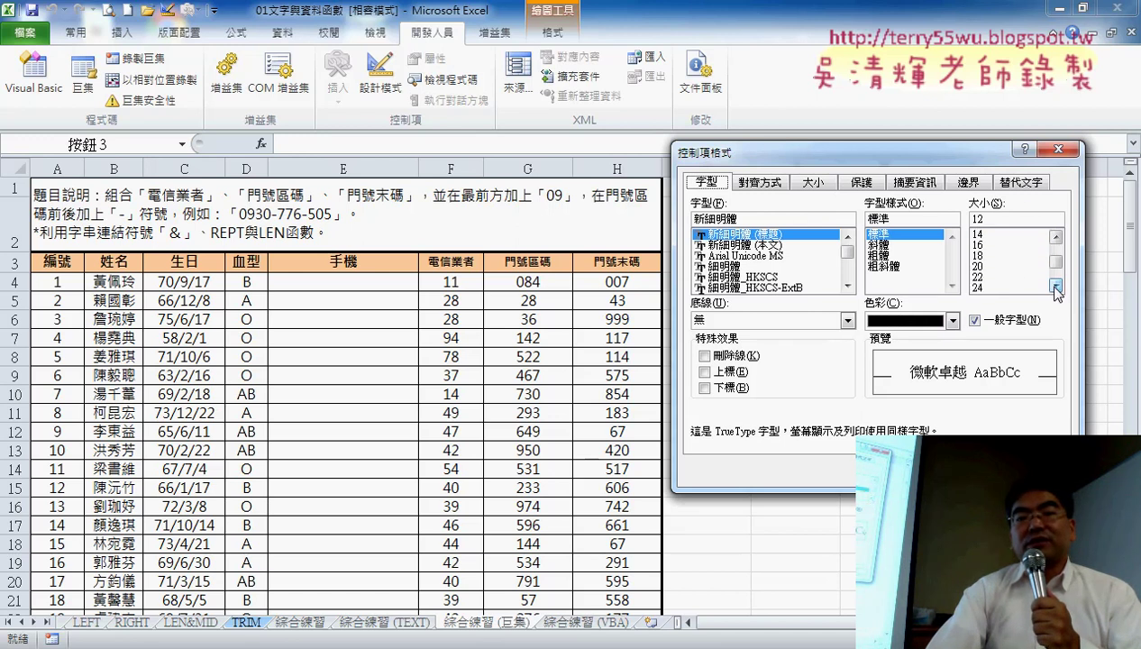
click(982, 267)
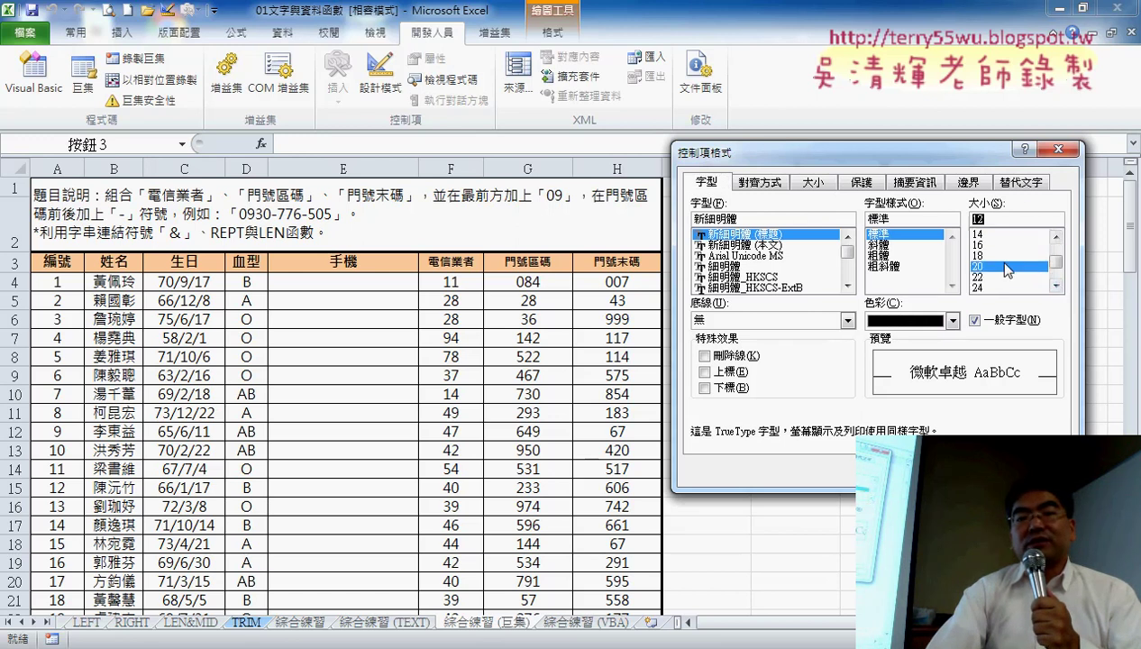
click(952, 321)
click(875, 402)
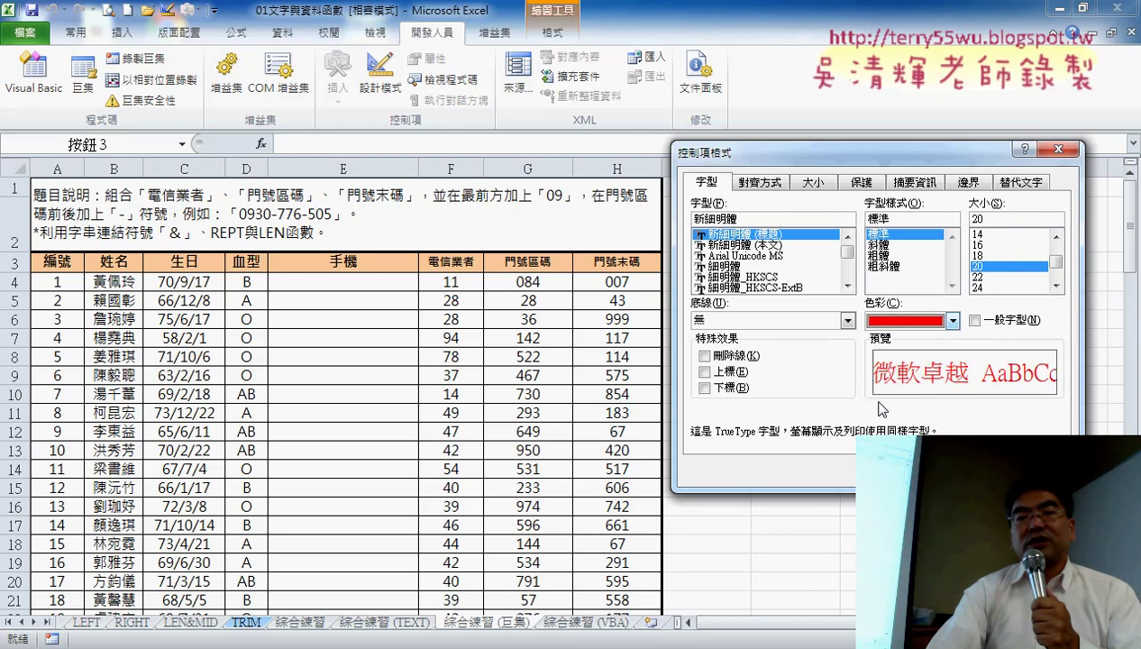
key(Return)
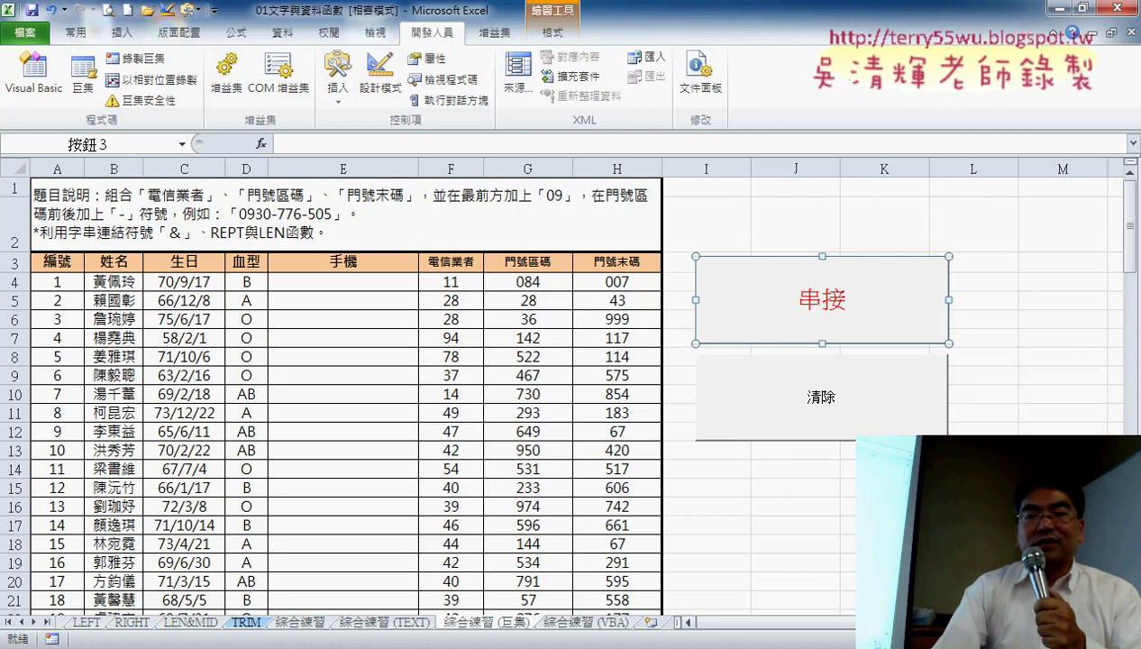
scroll(558, 388, right, 1)
scroll(558, 387, right, 1)
scroll(558, 387, right, 1)
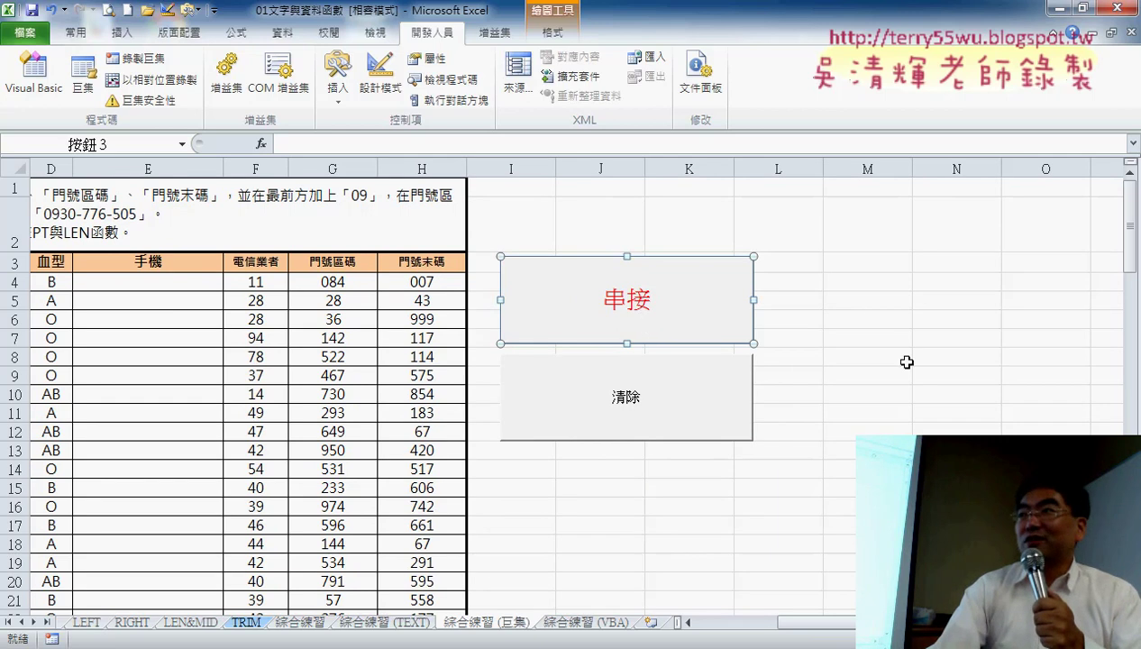
Draw a smiley face shape near column O and give it a green shape style.
click(789, 289)
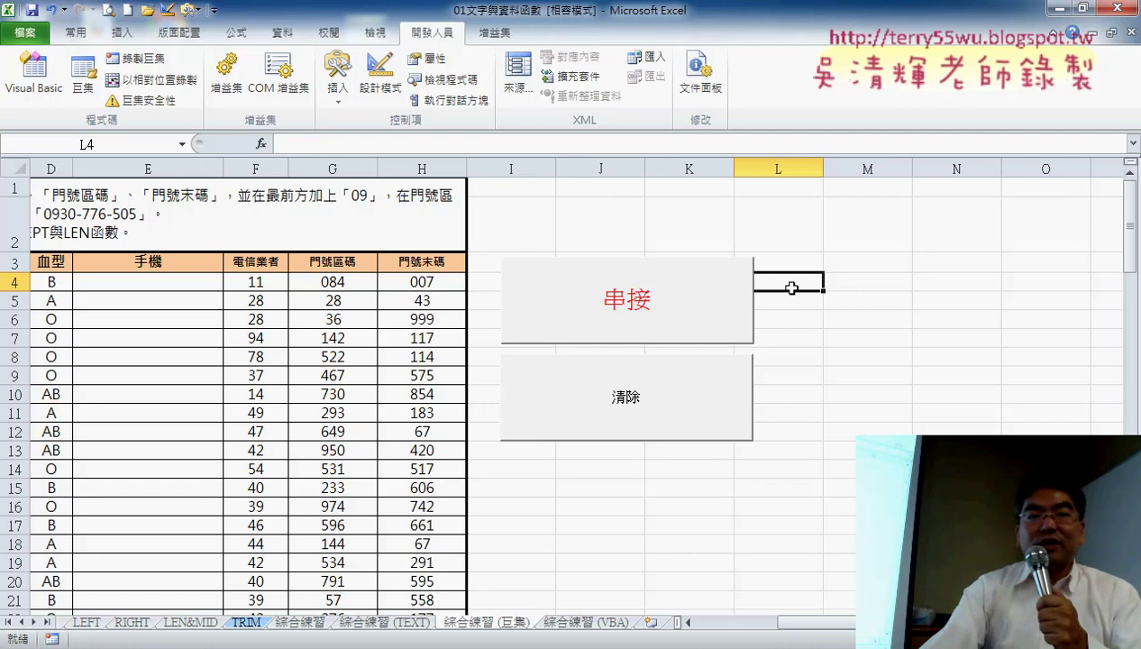
click(129, 36)
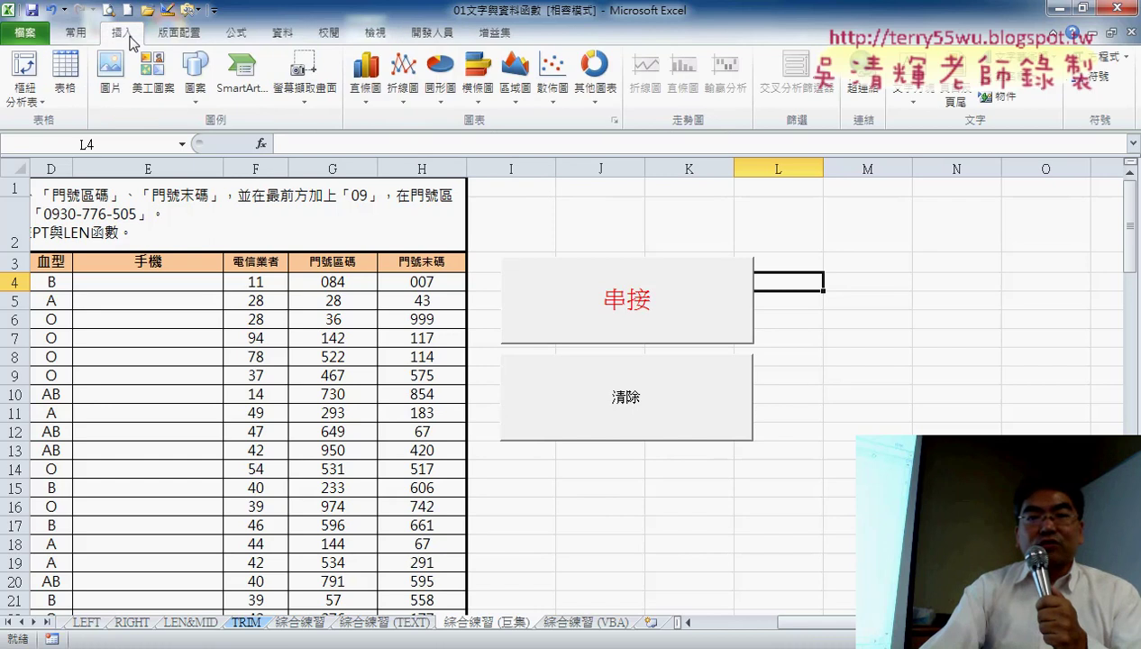
click(198, 90)
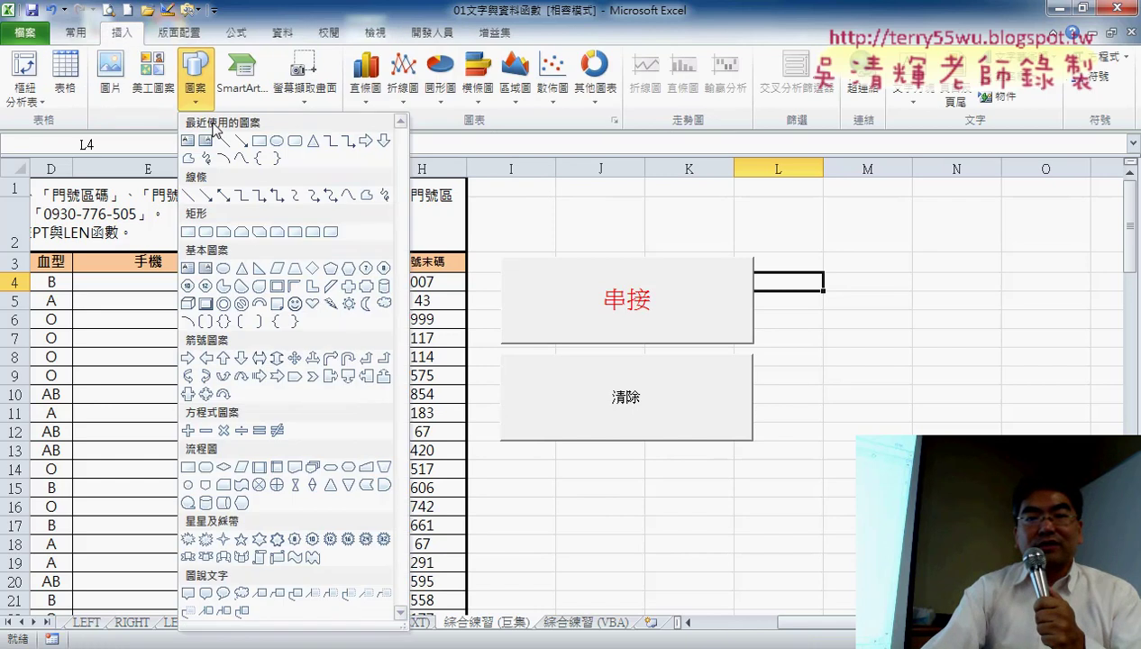
click(295, 304)
drag(1035, 254, 1077, 293)
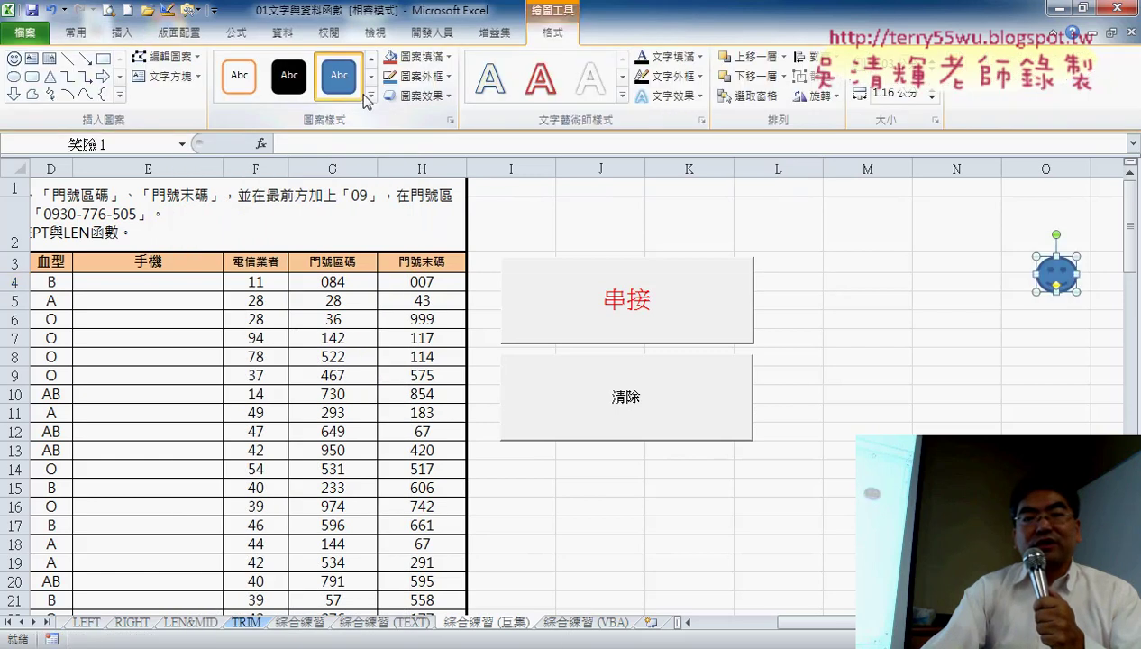
click(370, 96)
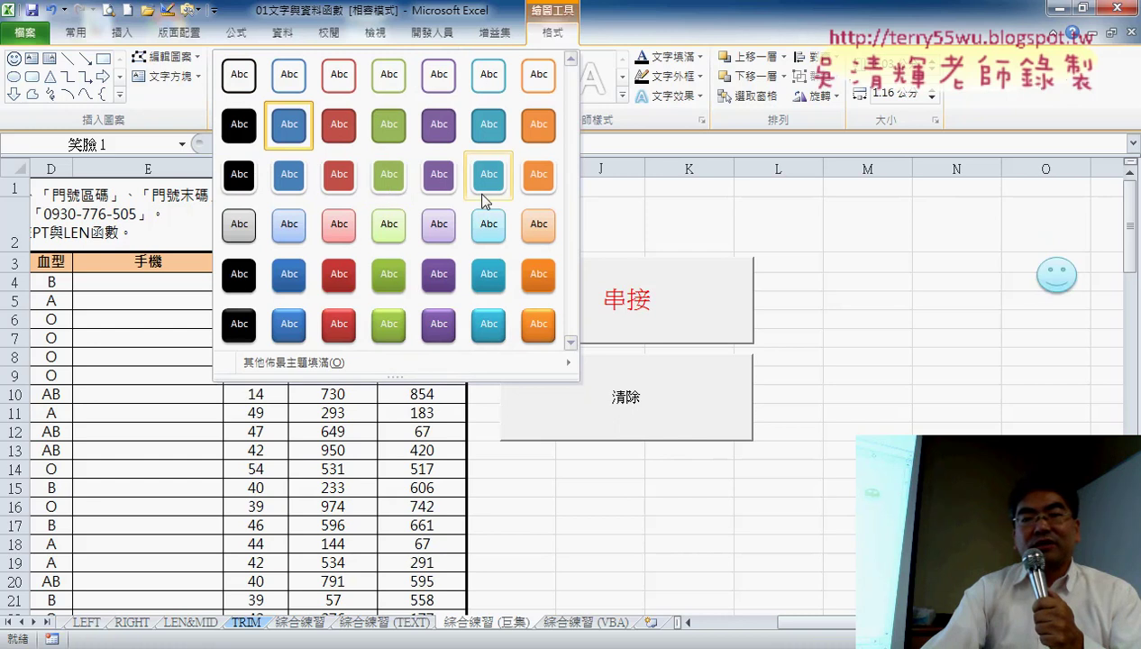
click(369, 199)
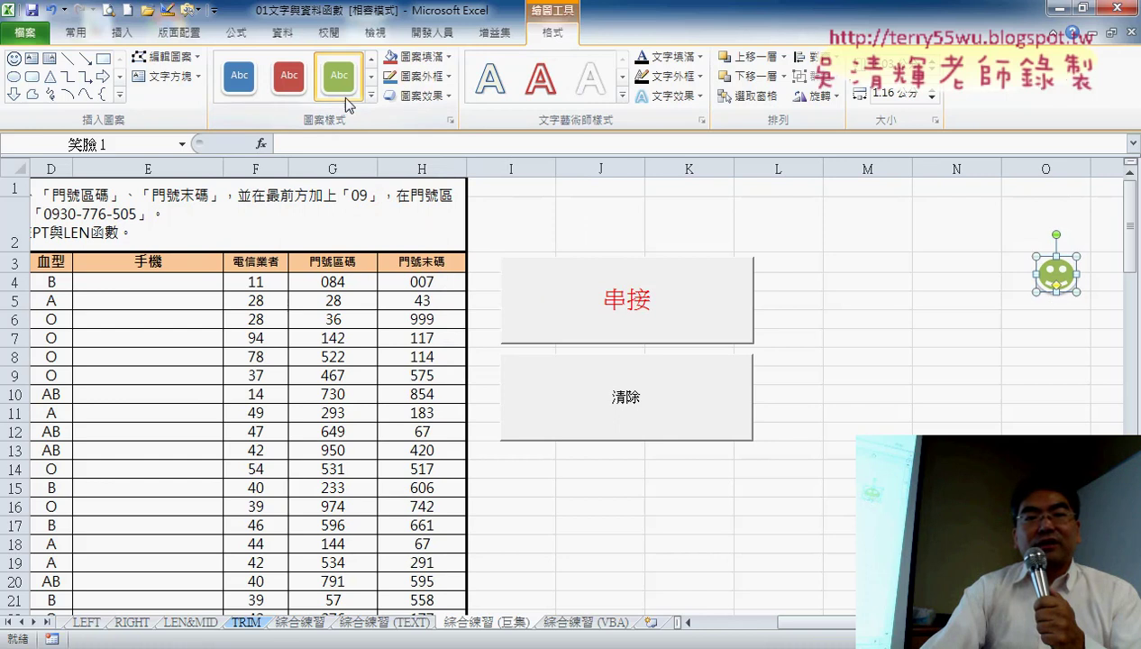
Draw a multiplication-sign shape below the smiley and give it a light red style.
click(122, 33)
click(202, 90)
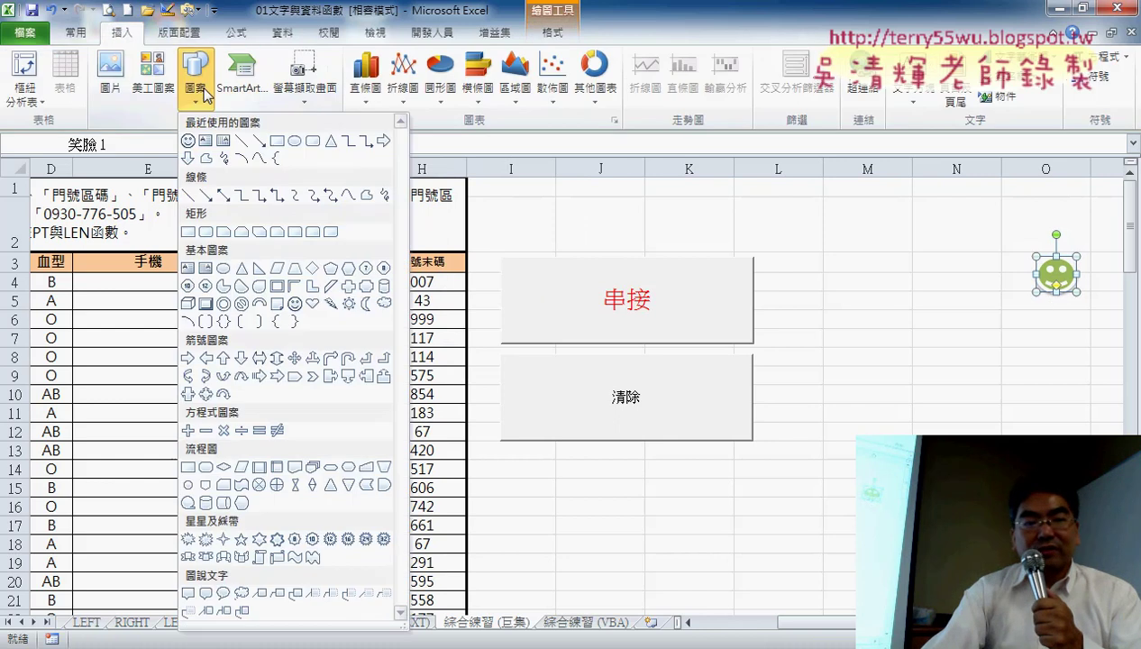
click(226, 434)
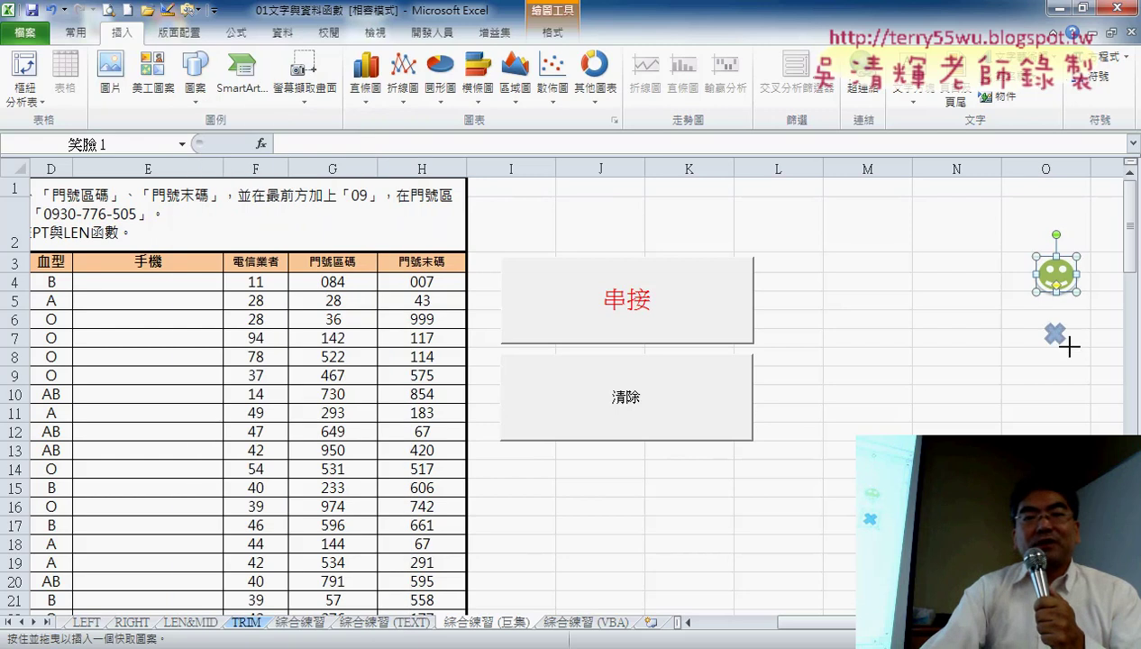
drag(1069, 345, 1081, 361)
click(370, 95)
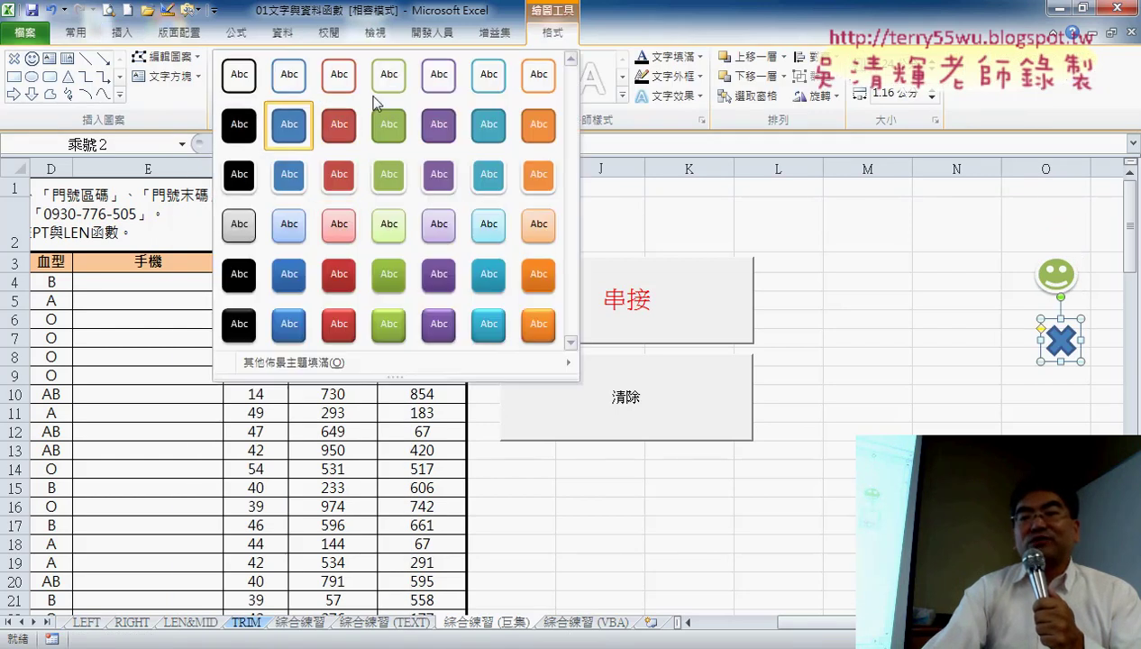
click(340, 225)
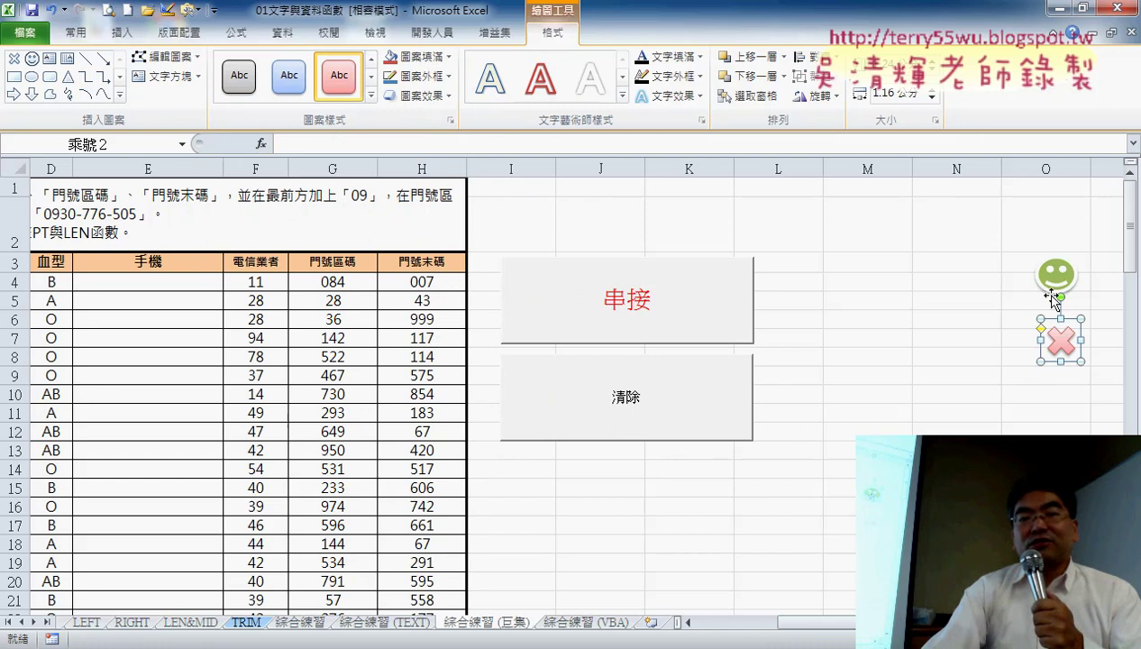
Assign the 手機號碼串接 macro to the smiley face shape.
right_click(1056, 287)
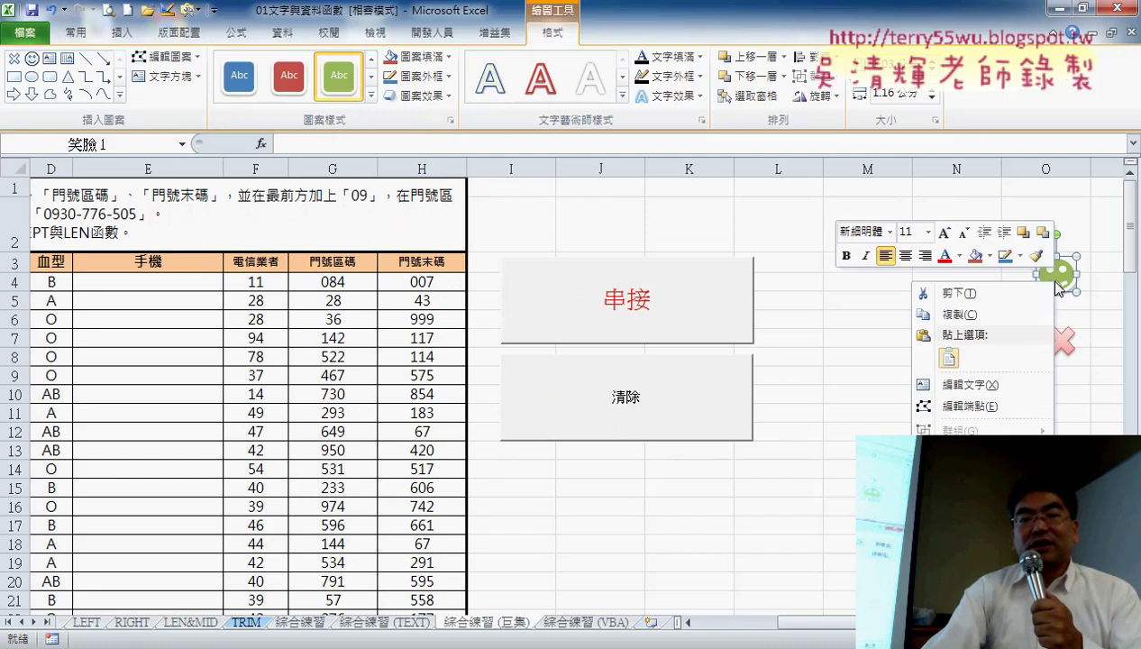
click(964, 473)
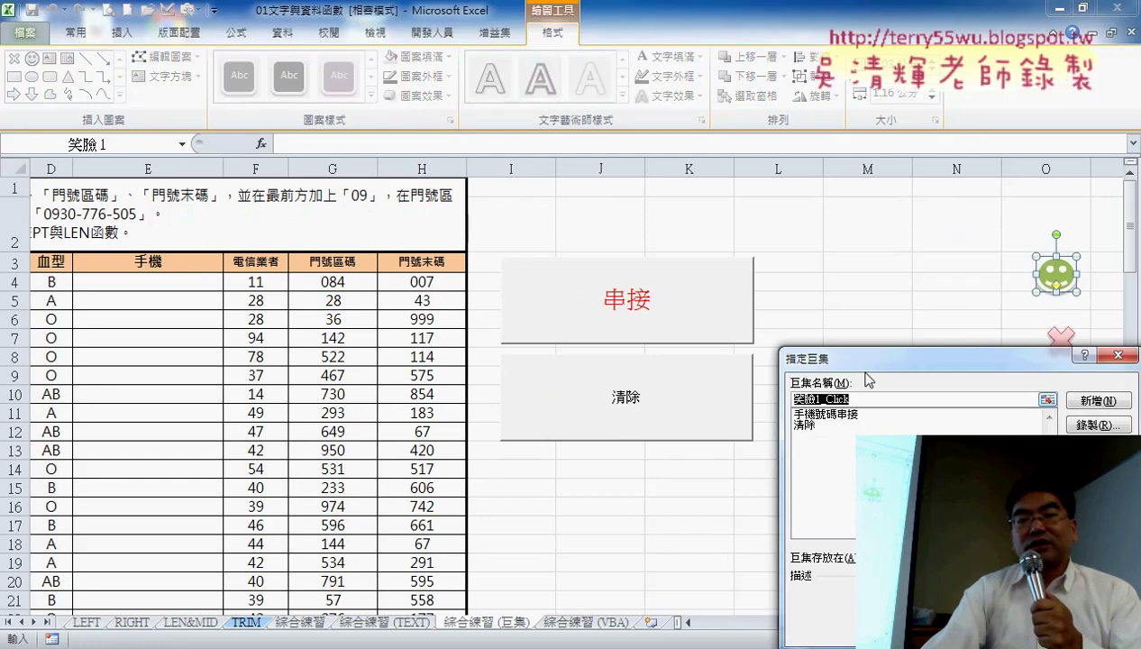
click(836, 413)
drag(857, 359, 574, 122)
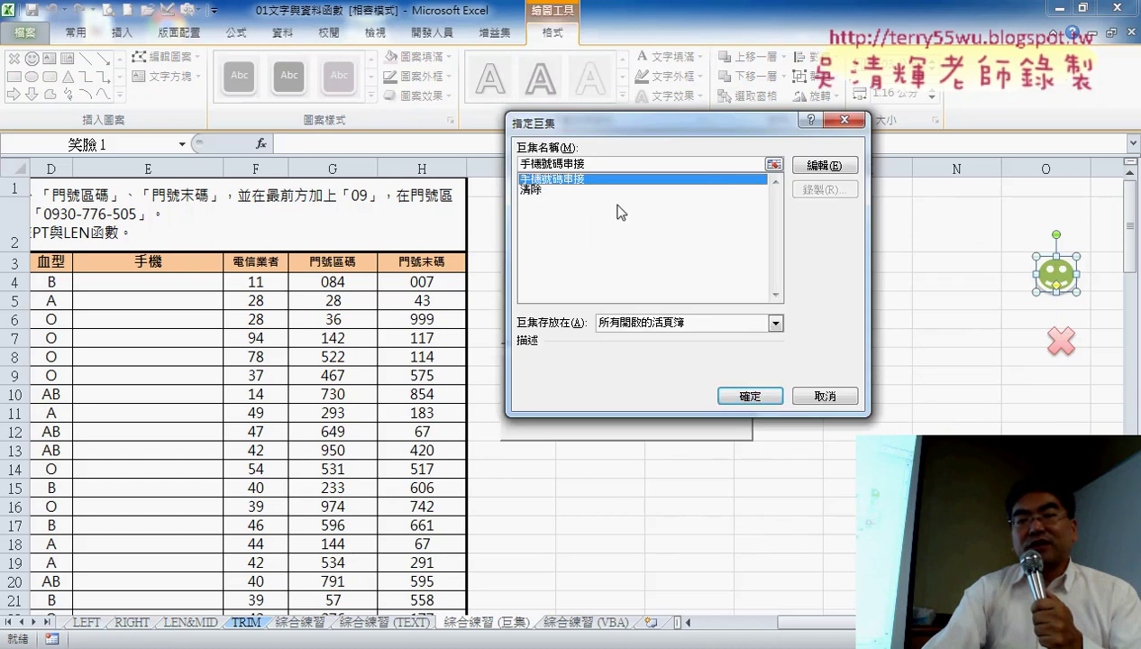
click(745, 393)
Assign the 清除 macro to the × shape, then test filling and clearing phone numbers with both shapes.
right_click(1061, 342)
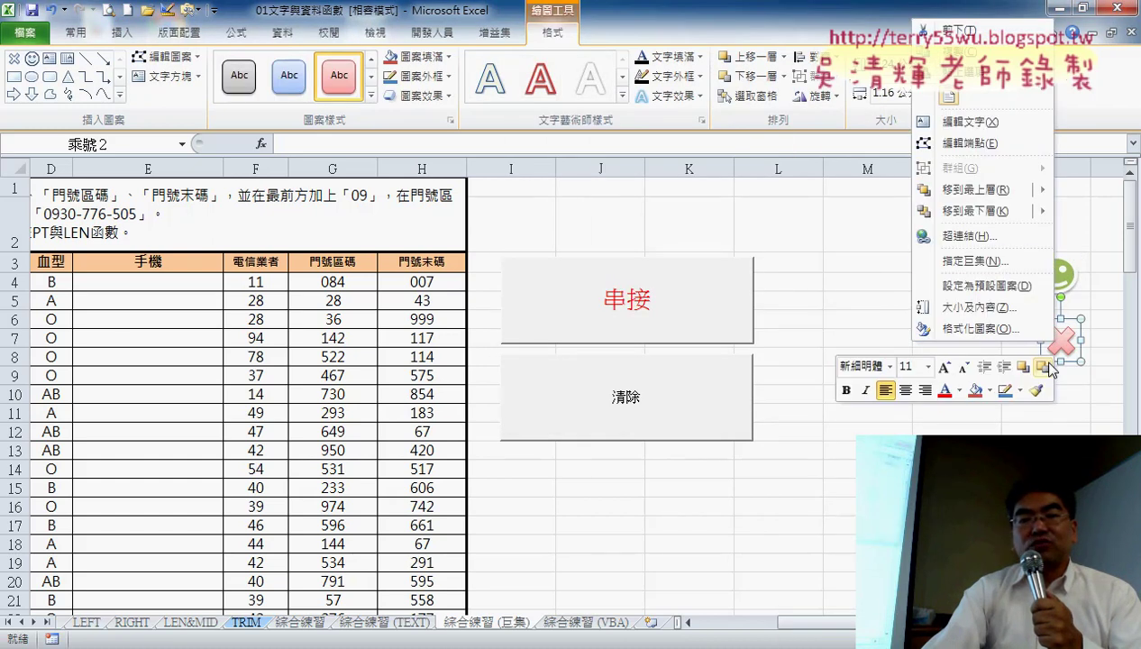
click(967, 262)
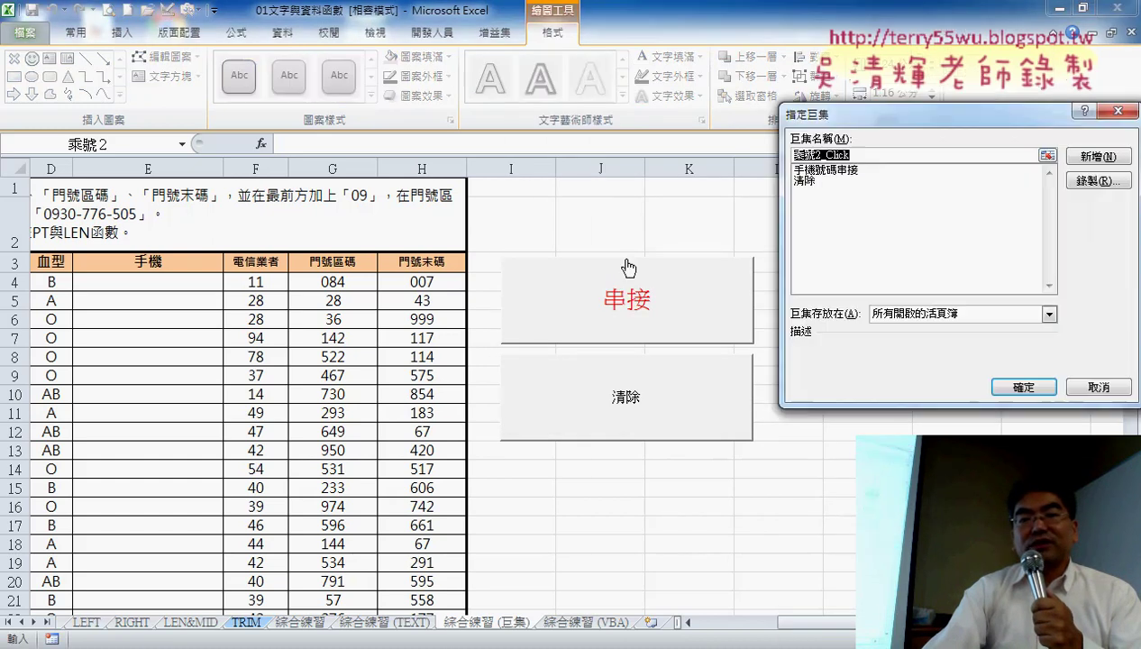
click(803, 181)
click(1023, 386)
click(956, 507)
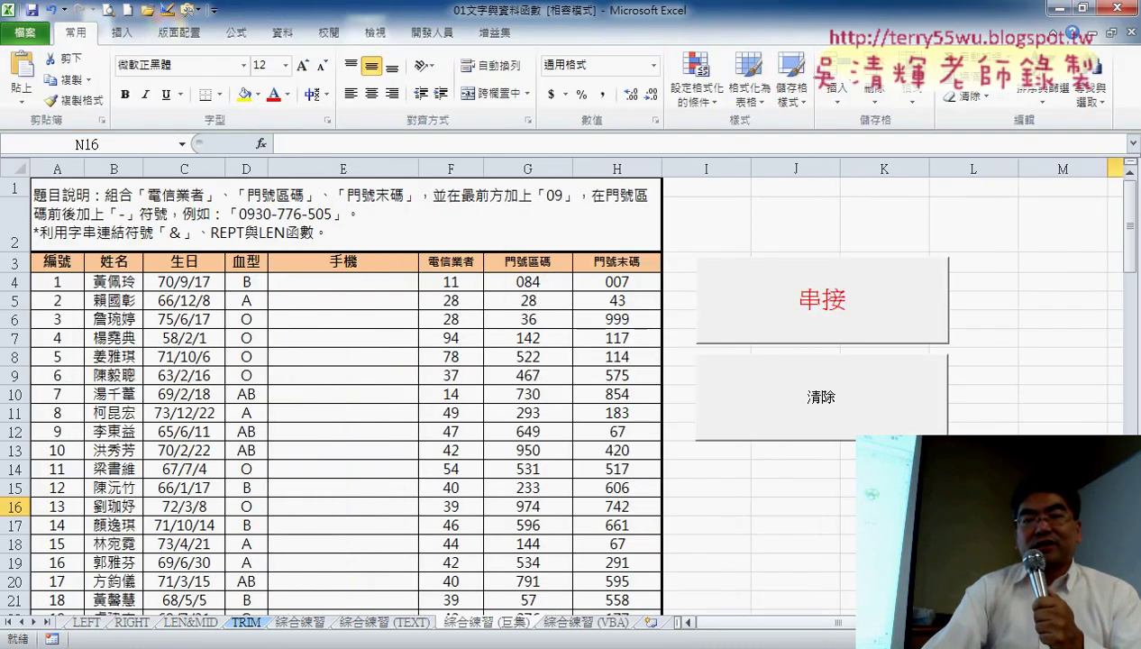
click(1055, 278)
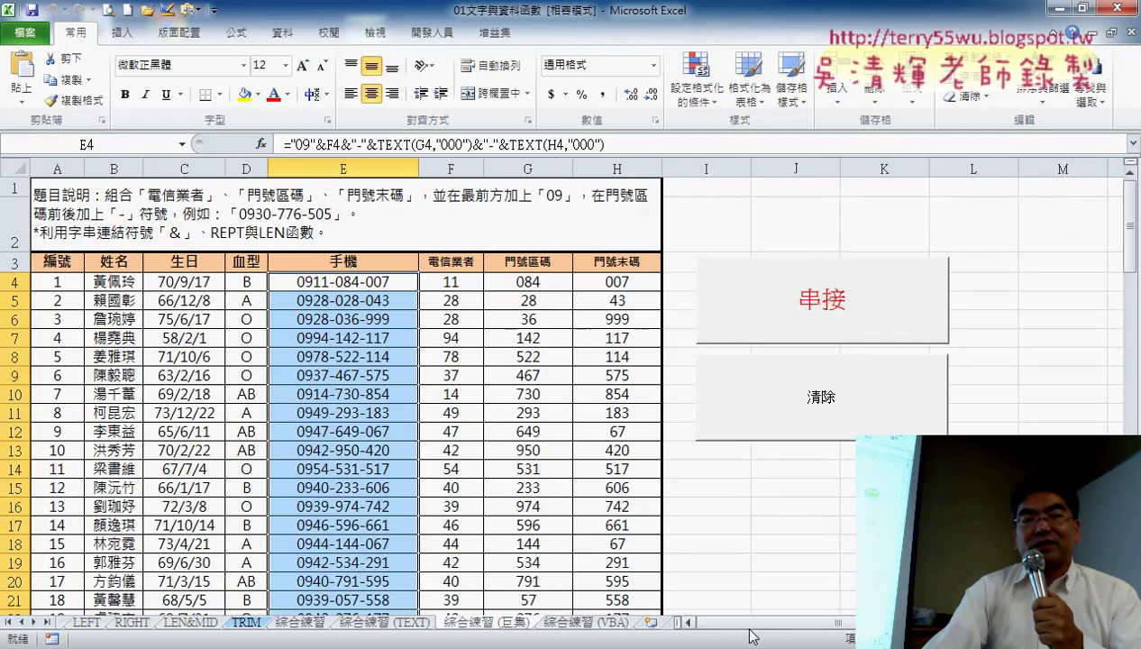
click(1059, 343)
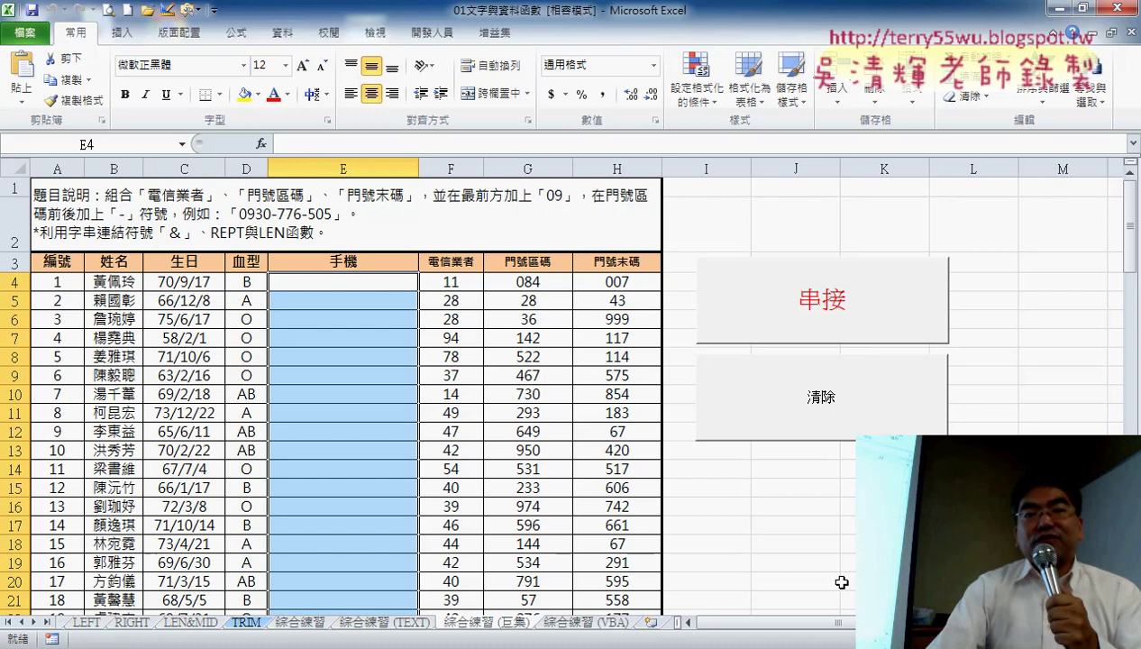
Show the 開發人員 tab, scroll right, and bring up the smiley picture's context menu.
click(425, 33)
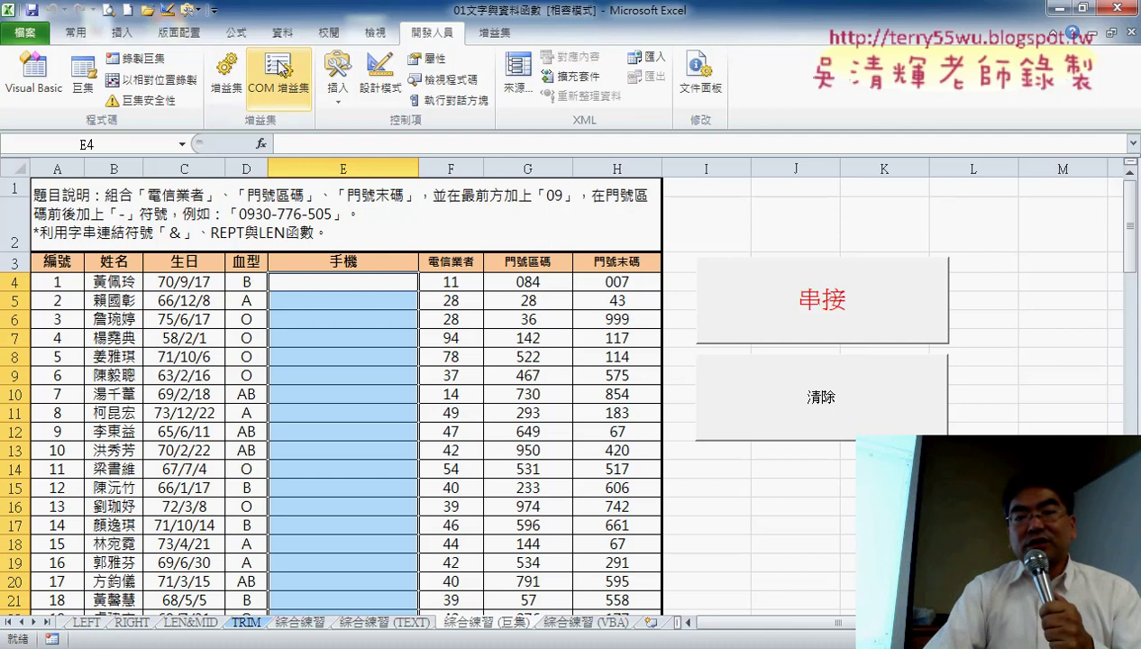
drag(811, 629, 843, 629)
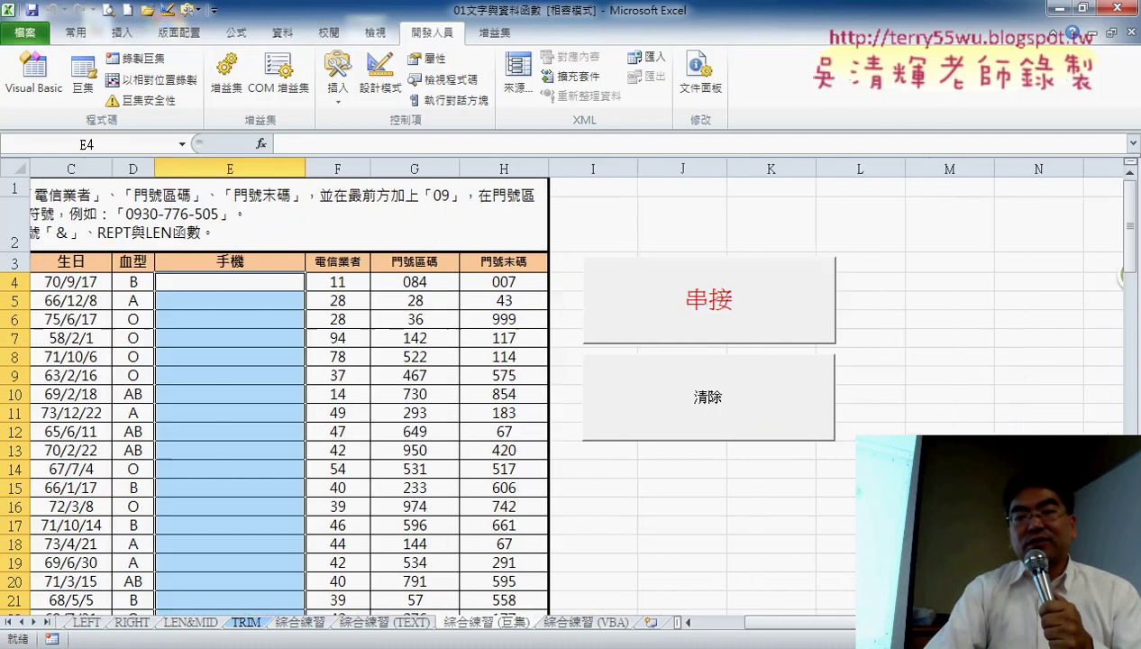
right_click(998, 279)
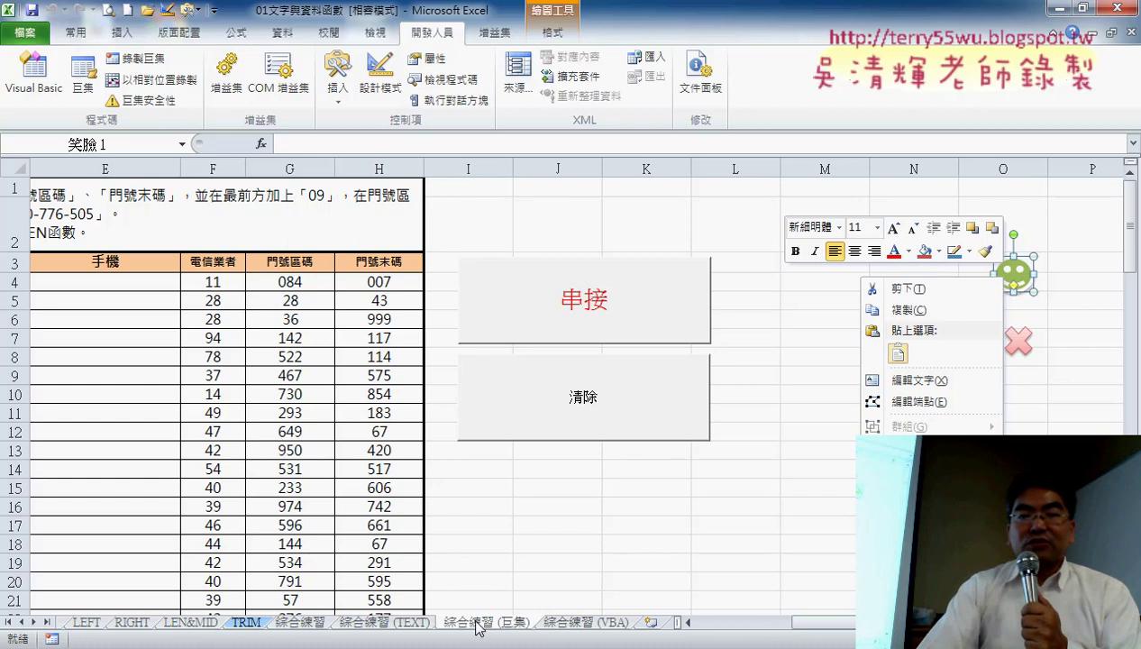
Dismiss the smiley's menu and switch to the 綜合練習 (VBA) sheet.
click(601, 626)
click(601, 625)
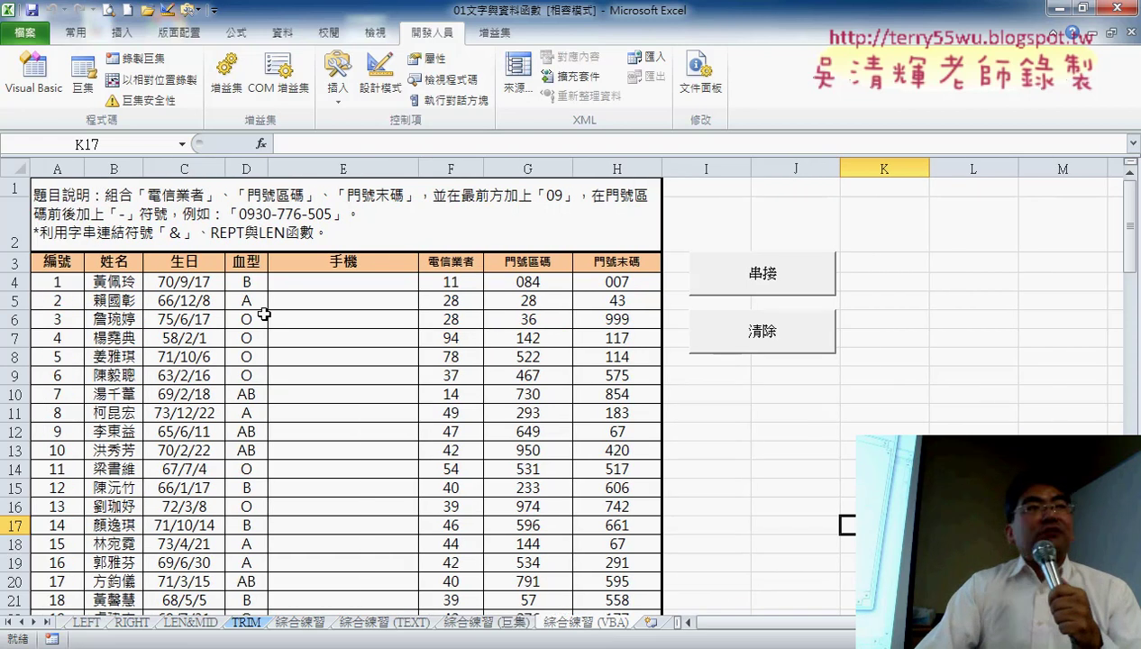
Open the VBA editor and inspect the Sub lines of 手機號碼串接 and 清除 in Module1.
click(36, 86)
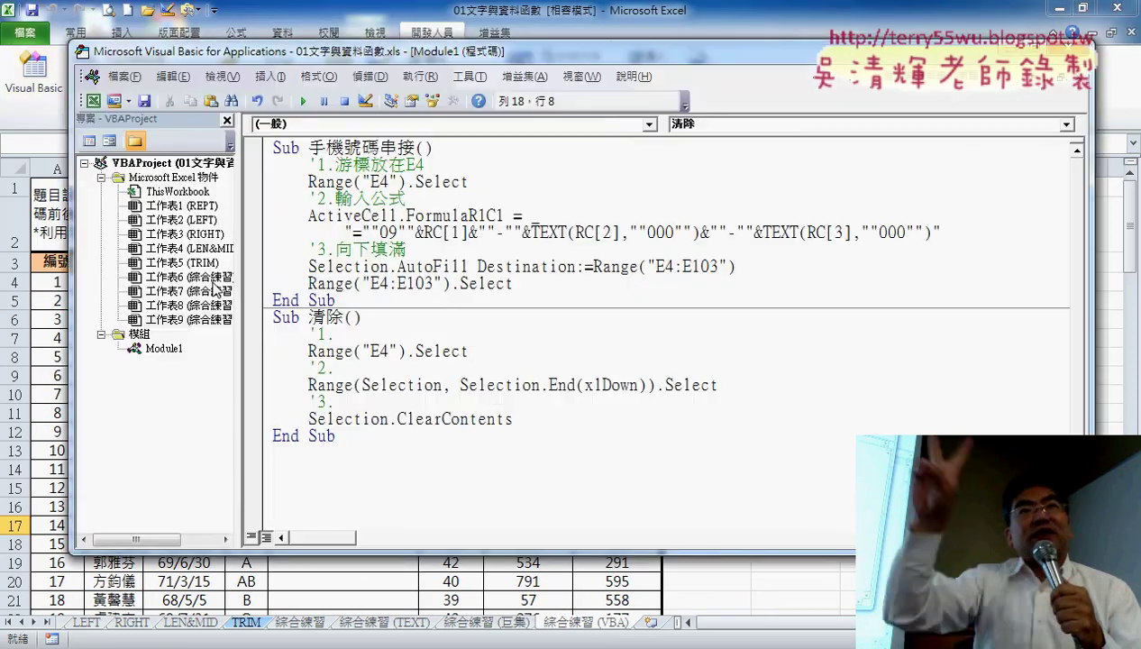
drag(251, 316, 306, 317)
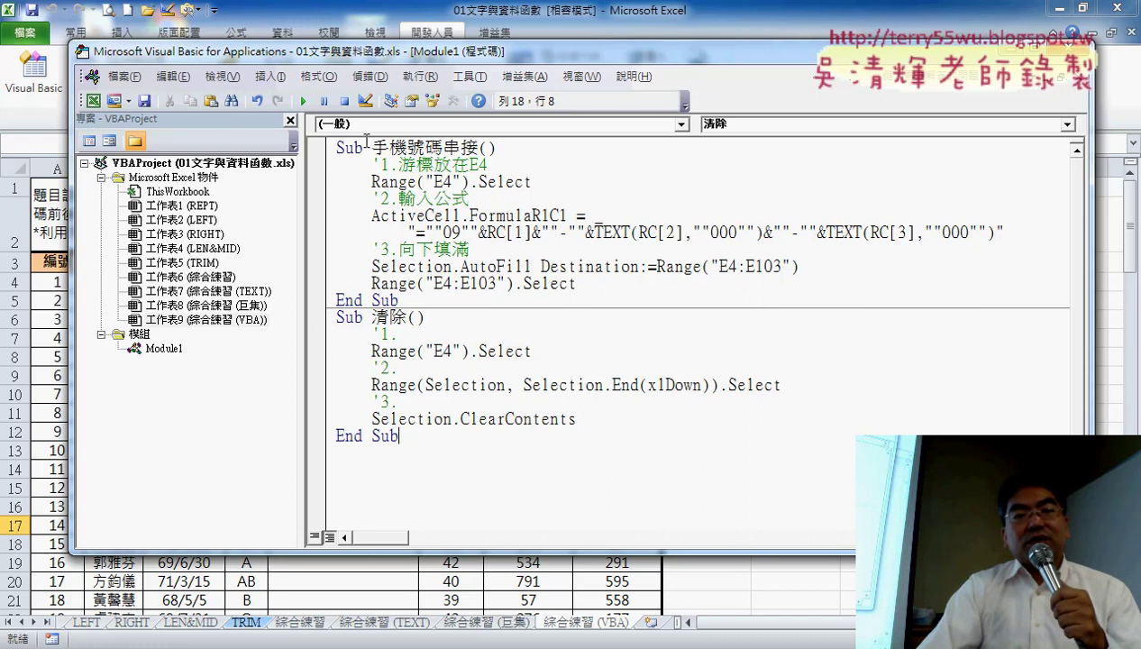
drag(366, 145, 318, 146)
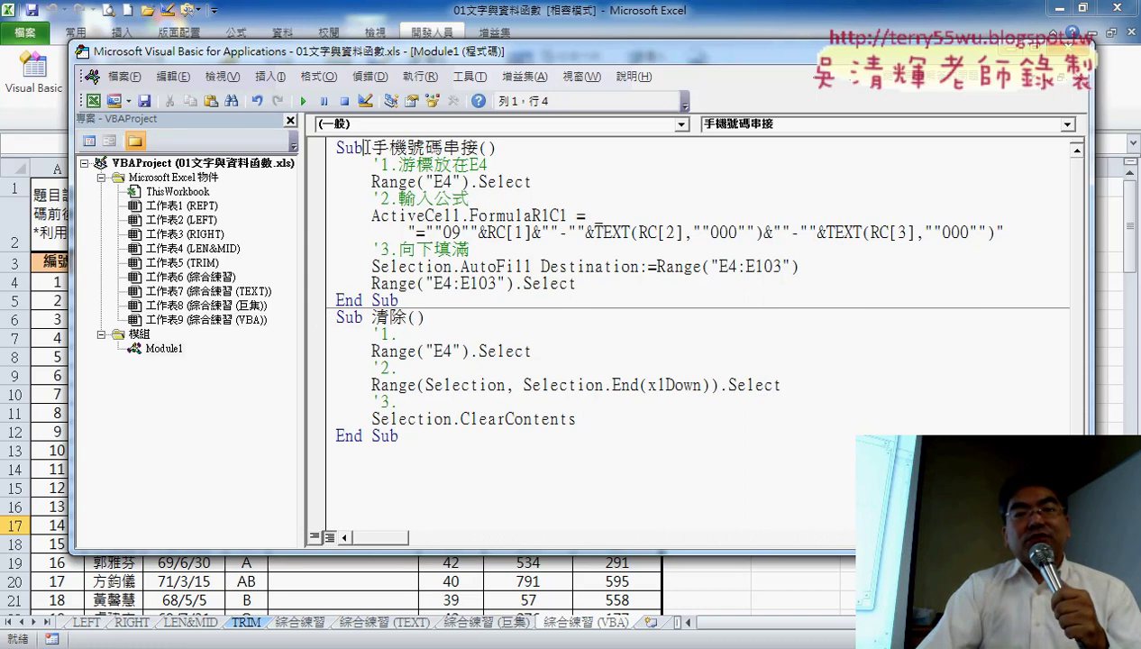
drag(365, 319, 339, 323)
click(373, 318)
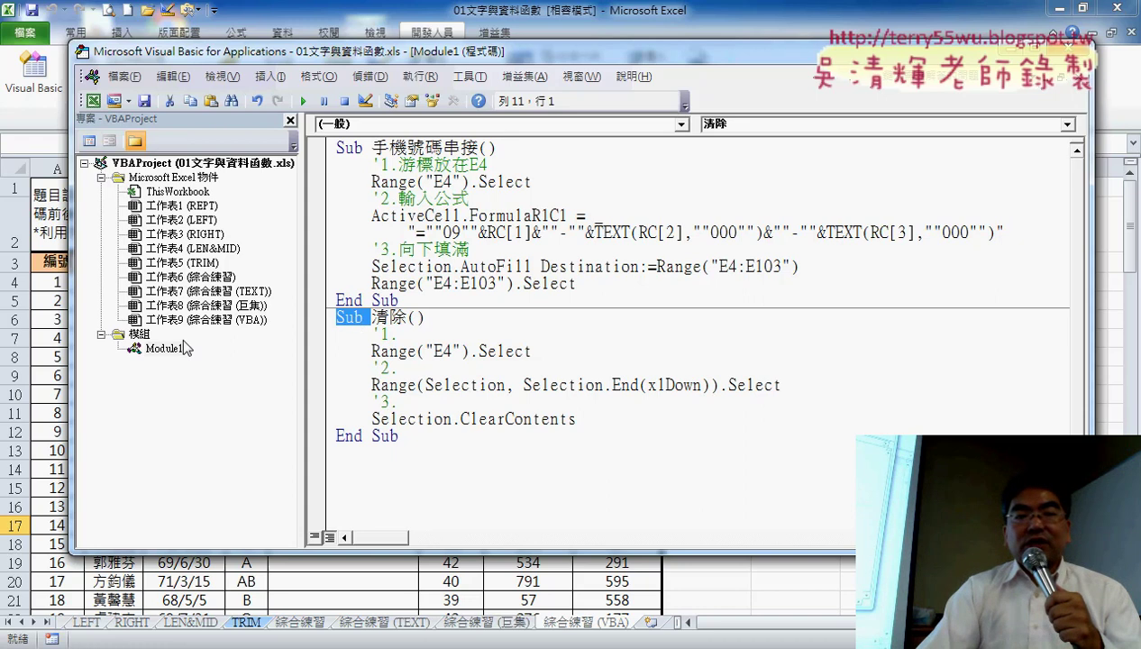
Insert a new module, Module2, from the 模組 folder's 插入 > 模組 menu.
right_click(142, 338)
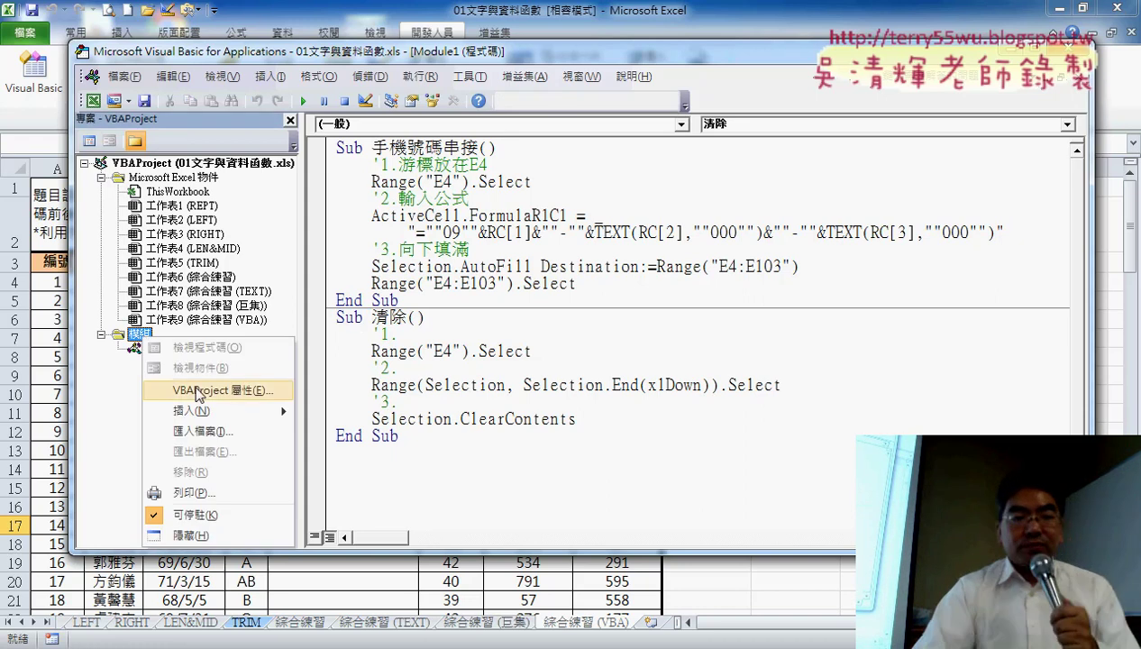
mouse_move(216, 417)
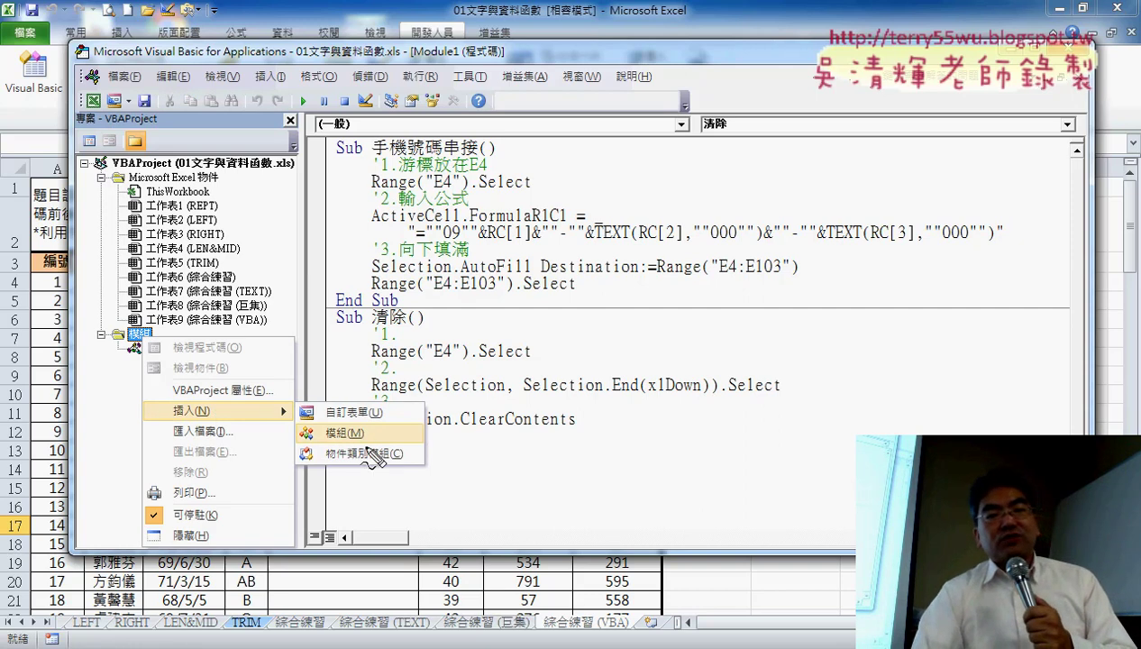
drag(377, 445, 386, 455)
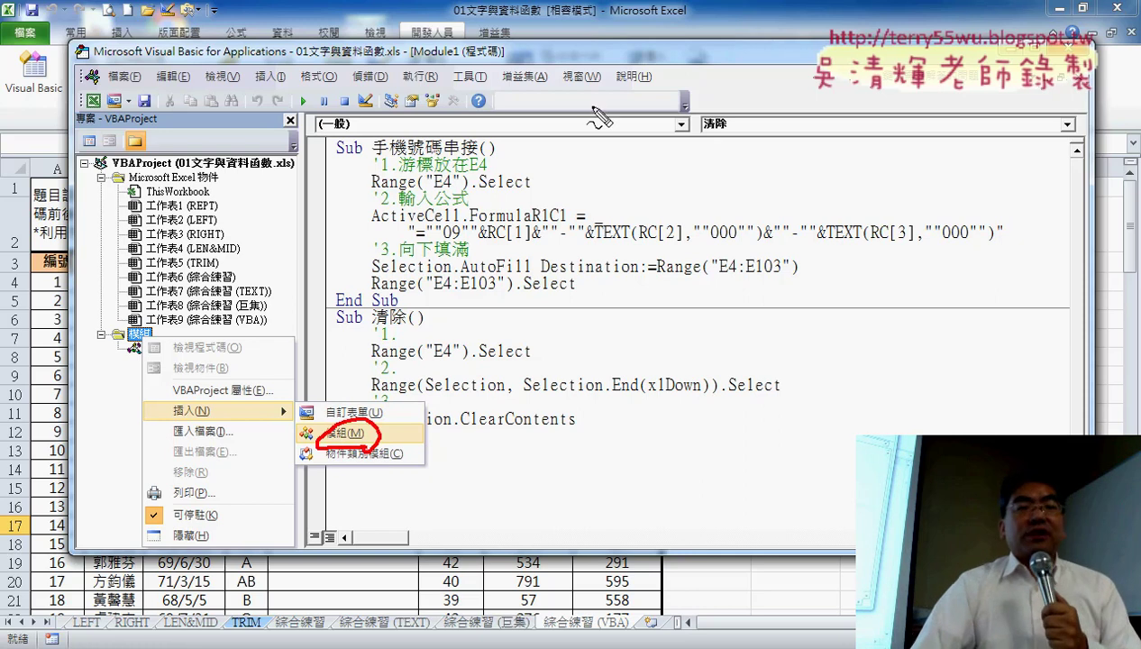
mouse_move(552, 440)
mouse_down()
mouse_move(690, 213)
mouse_move(575, 441)
mouse_up()
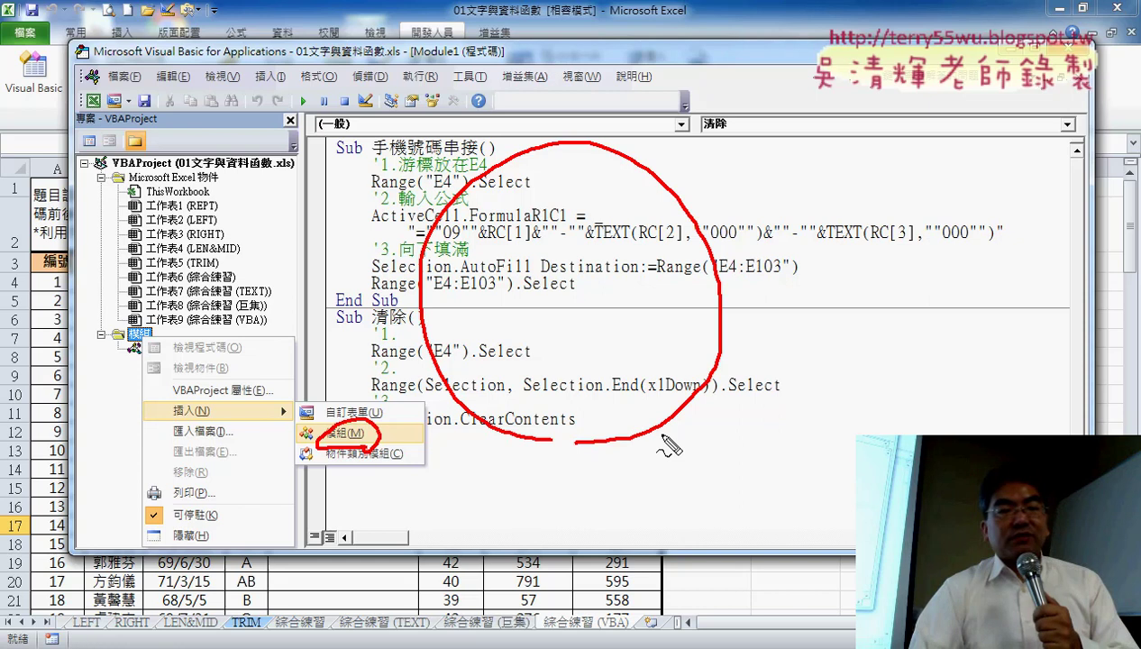
key(Escape)
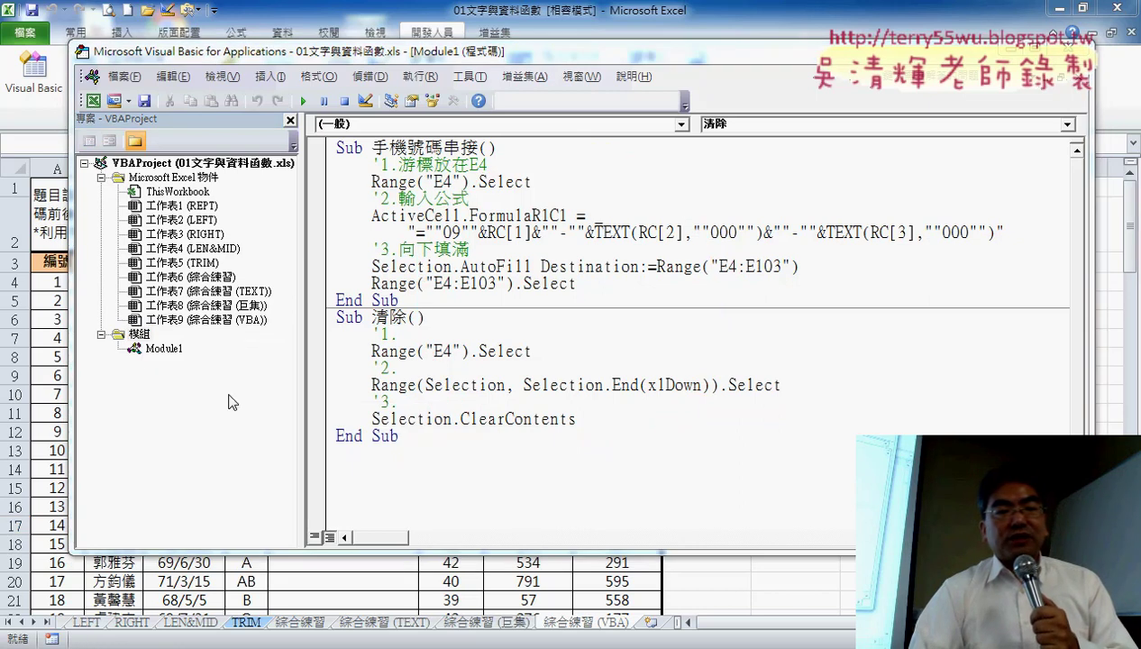
right_click(135, 334)
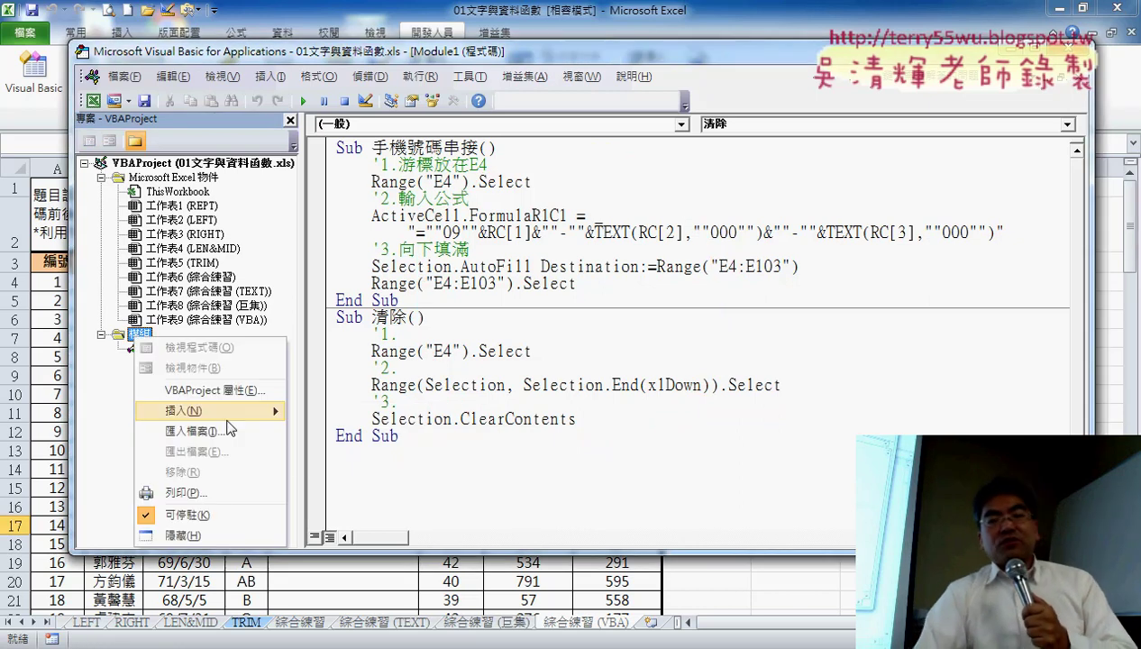
click(325, 433)
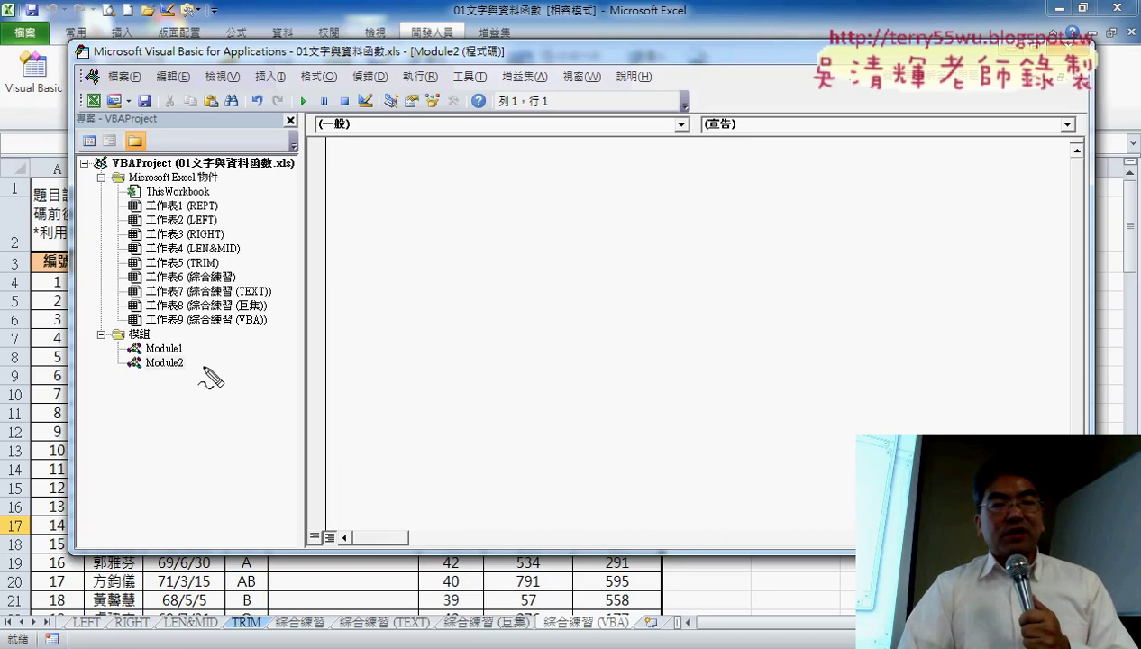
Close both the Module2 and Module1 code windows.
mouse_move(187, 375)
mouse_down()
mouse_move(140, 374)
mouse_move(145, 362)
mouse_move(192, 354)
mouse_up()
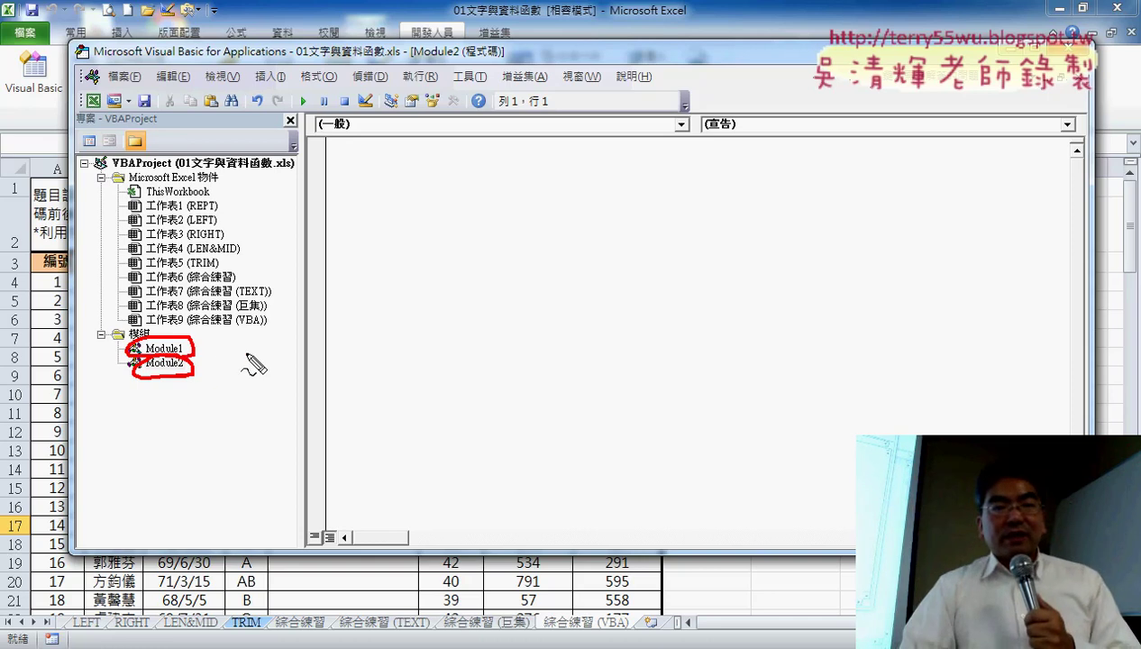
key(Escape)
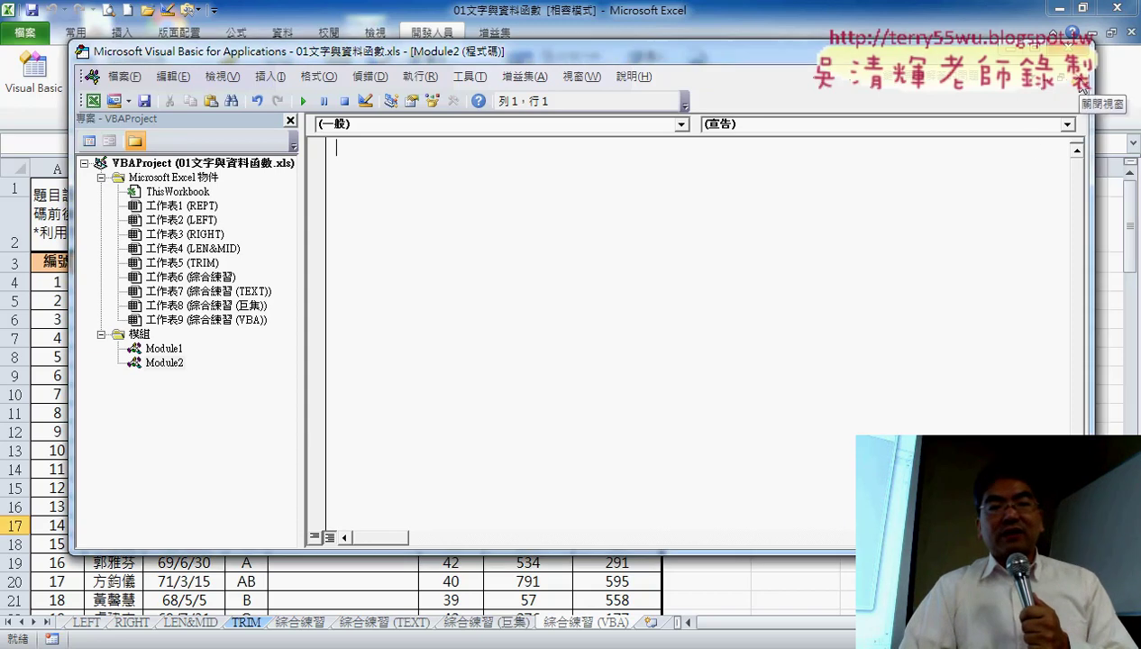
click(1078, 77)
click(1078, 77)
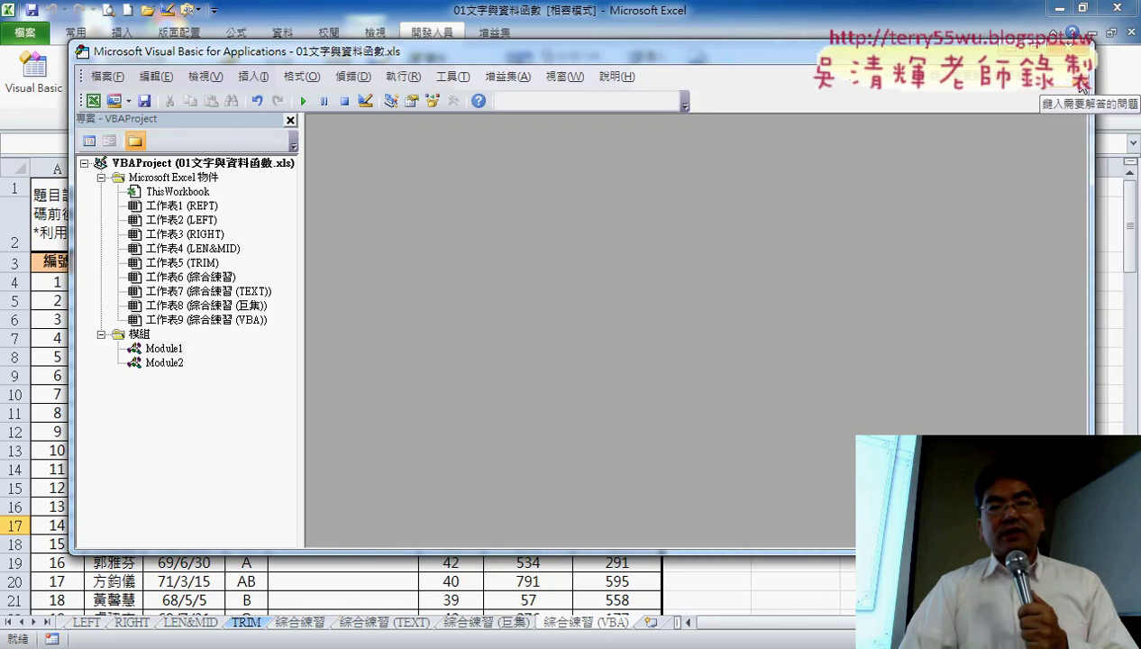
Reopen Module2's empty code window from the Project Explorer.
click(158, 363)
double_click(162, 363)
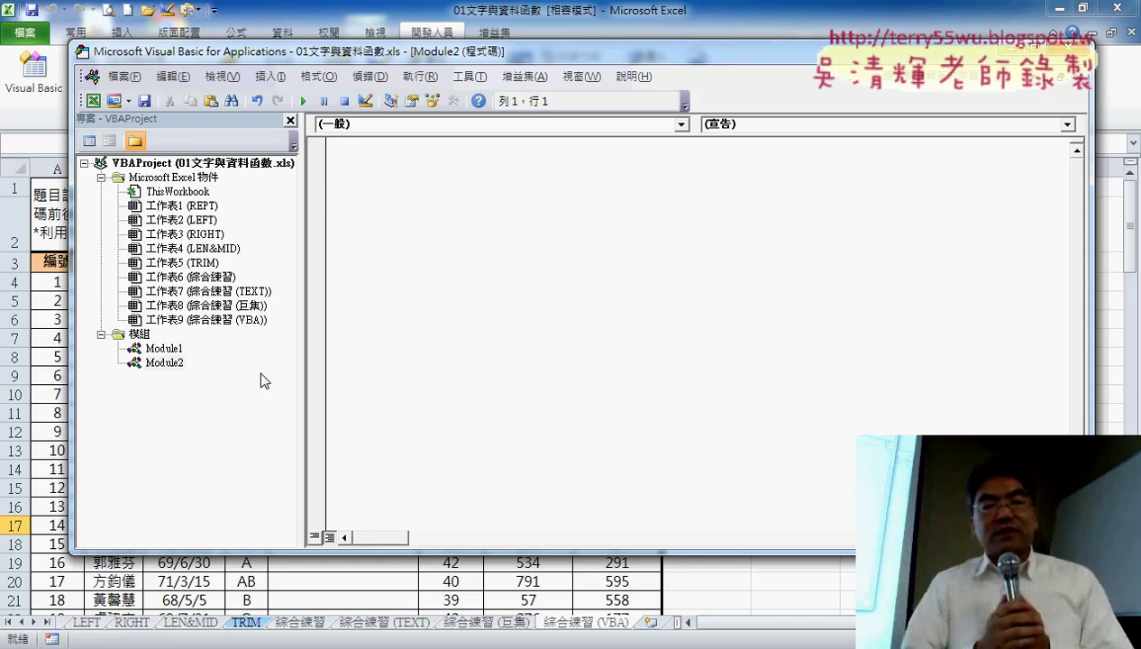
click(270, 76)
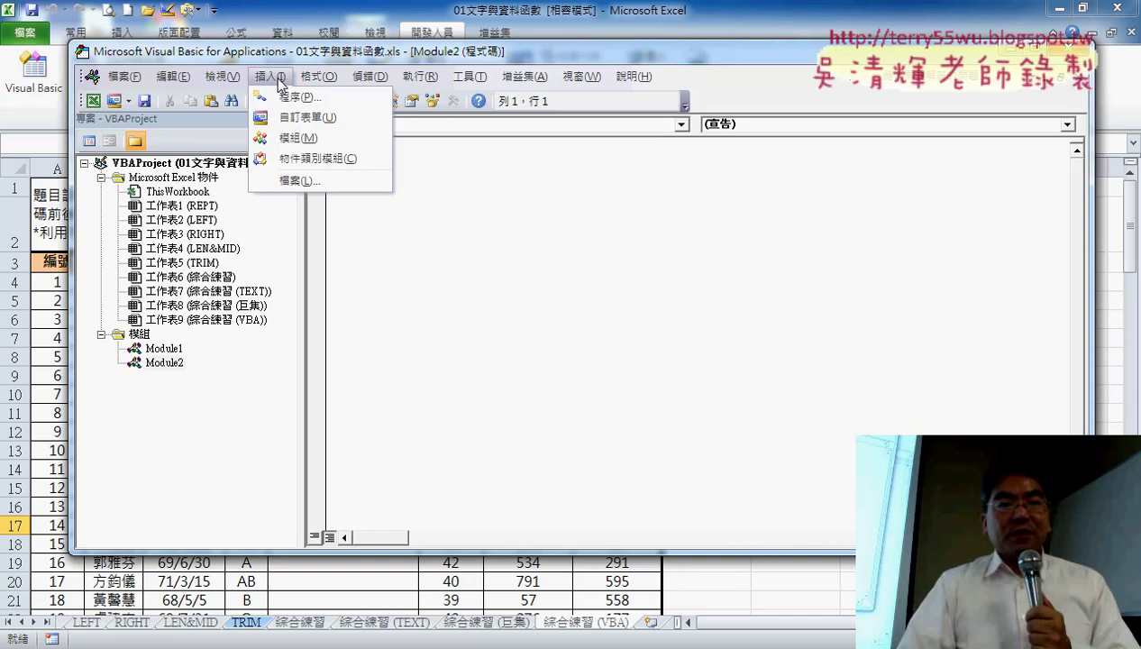
Add a Public Sub procedure named 門號 to Module2 through 插入 > Procedure.
mouse_move(302, 79)
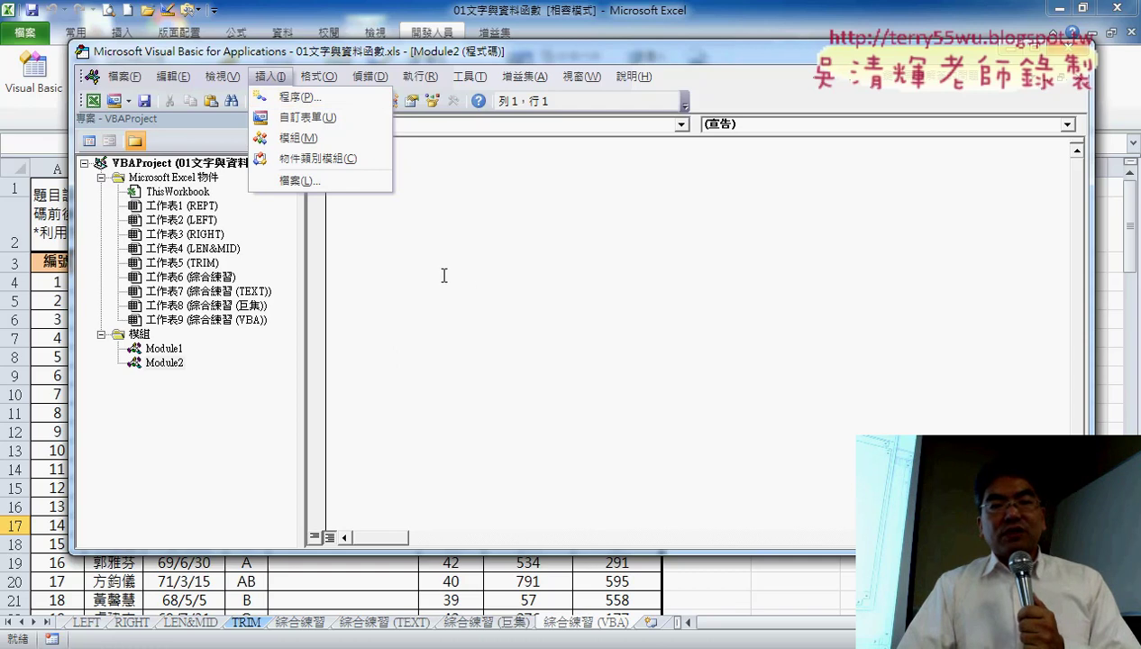
click(470, 290)
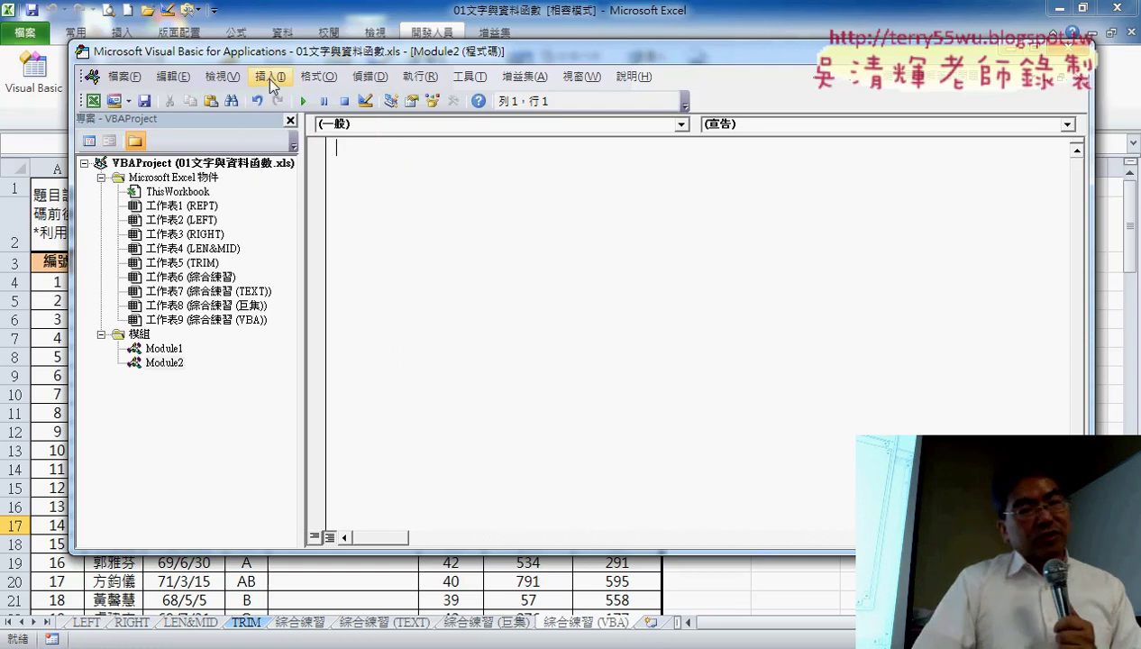
click(270, 77)
click(288, 96)
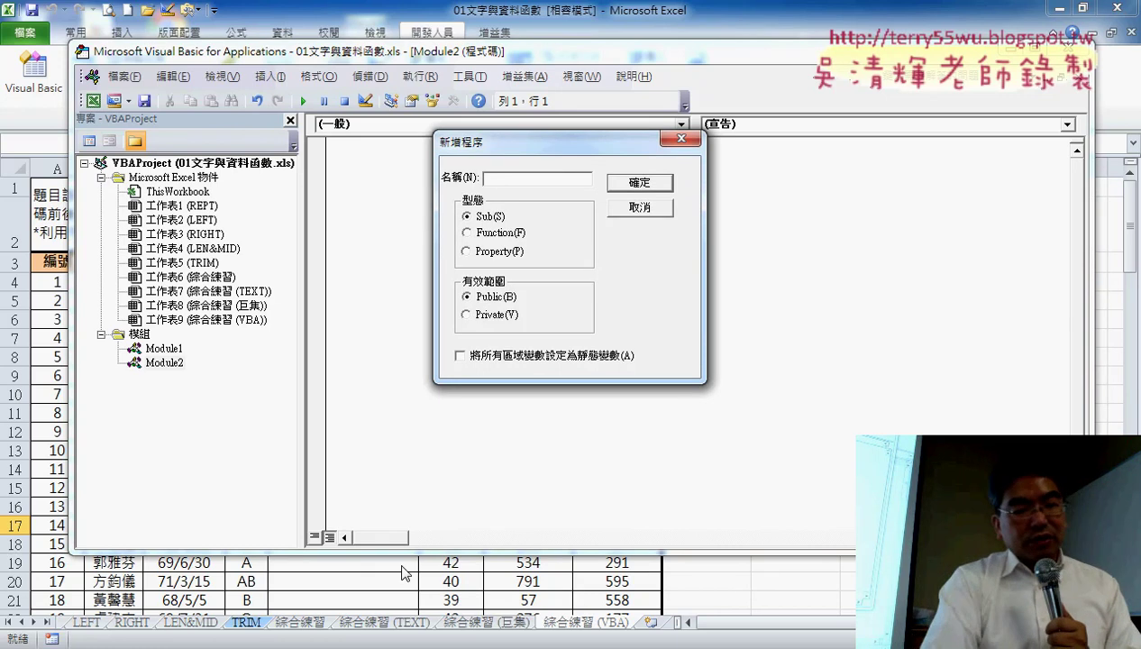
text(ㄇㄣ)
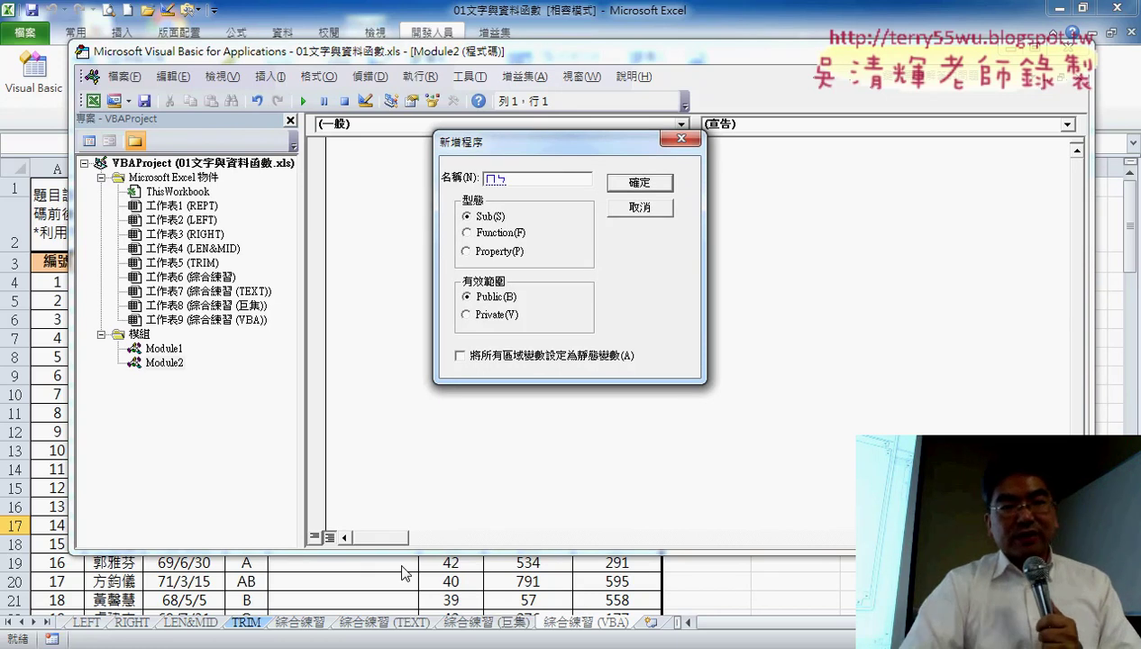
text(們ㄏㄠ)
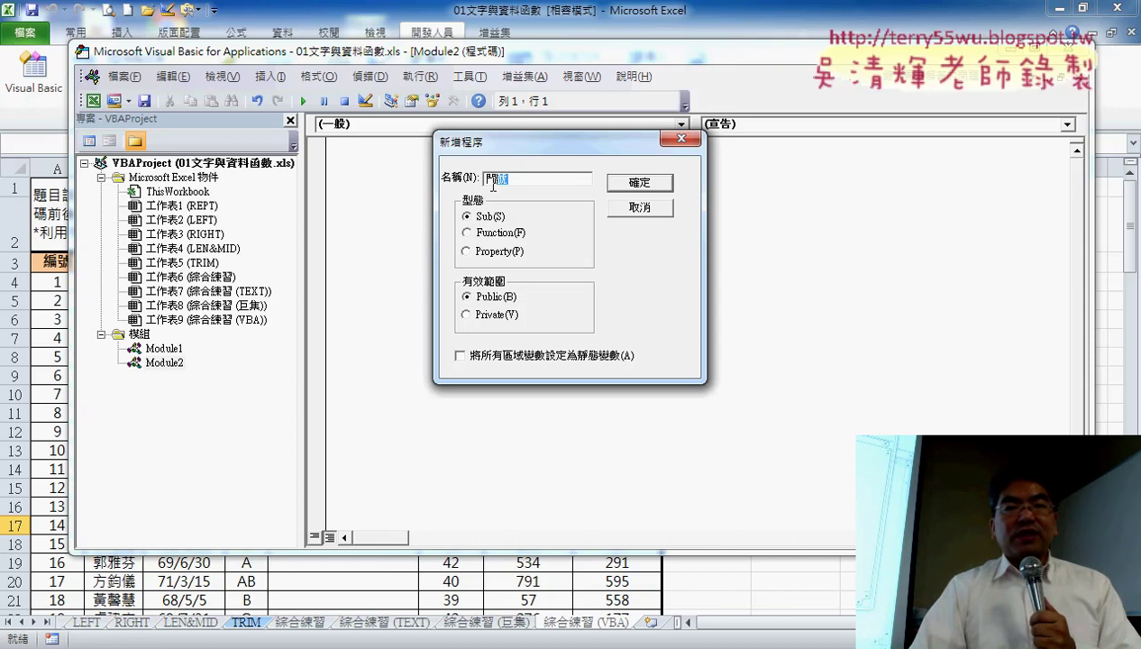
click(663, 188)
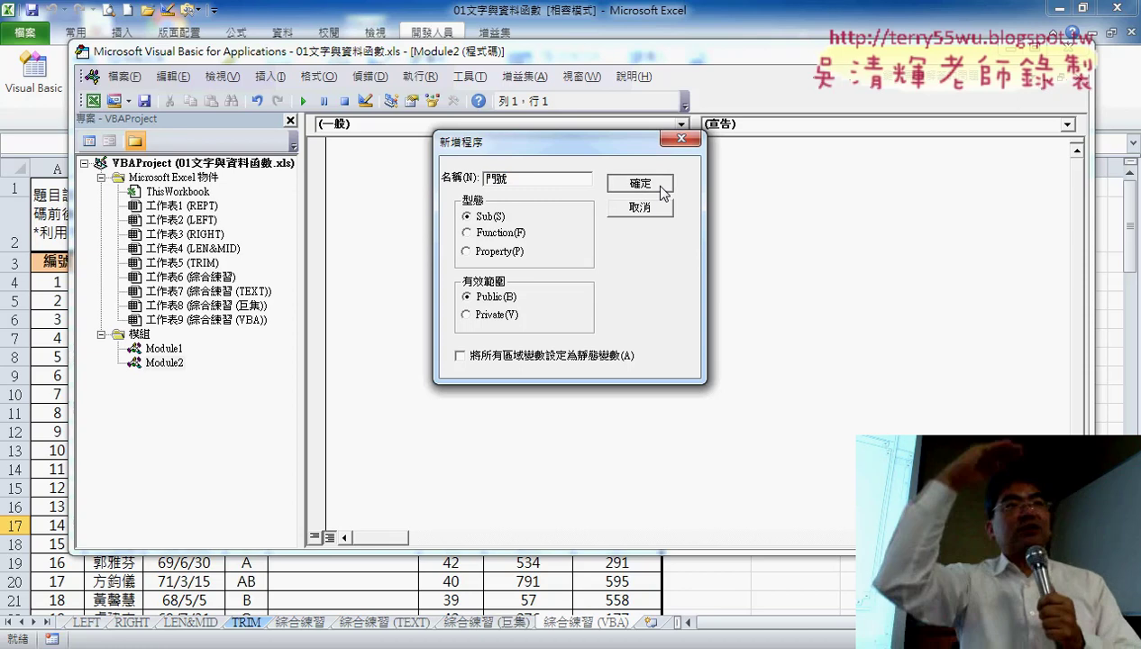
drag(597, 151, 721, 171)
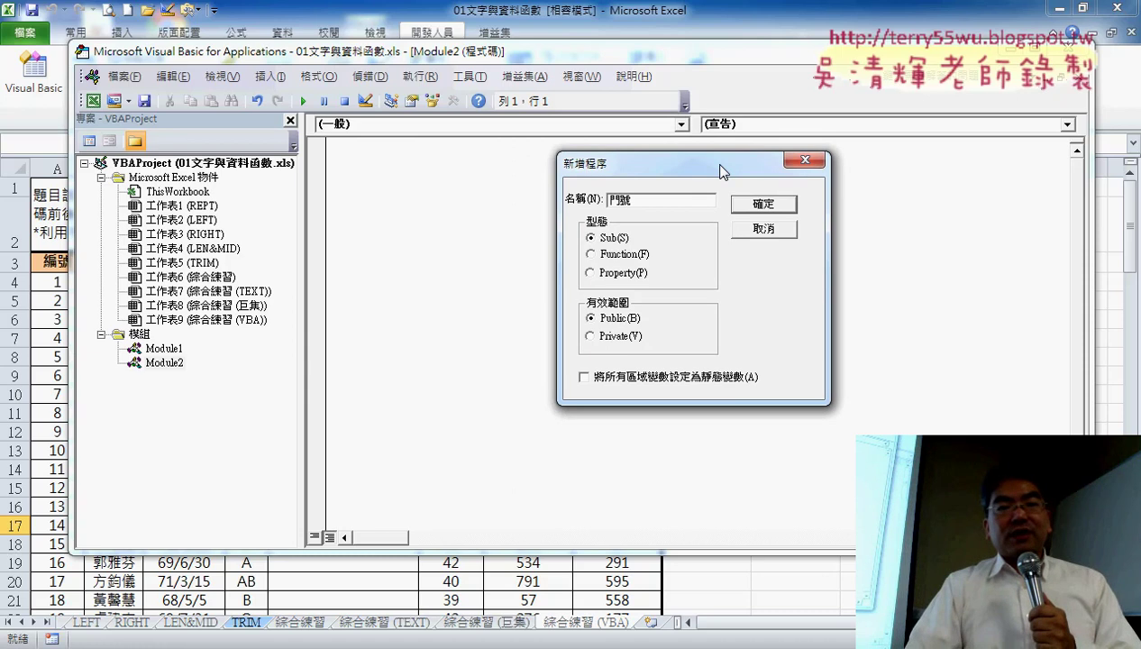
click(764, 204)
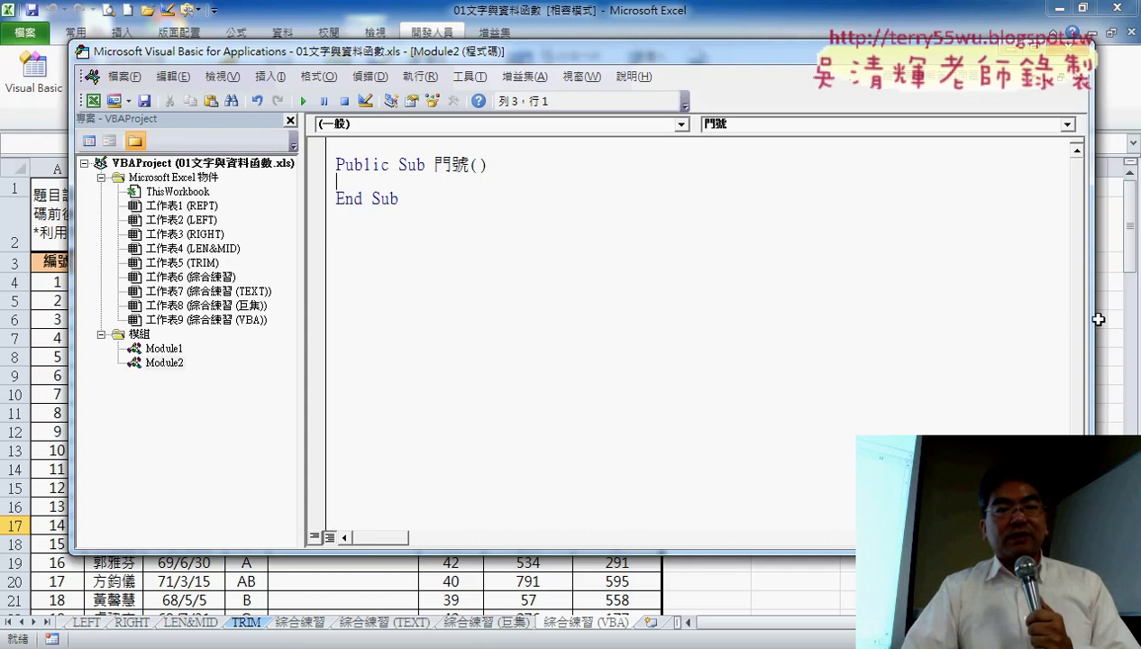
Delete Public so the declaration reads Sub 門號(), and move into the procedure body.
drag(1098, 319, 984, 319)
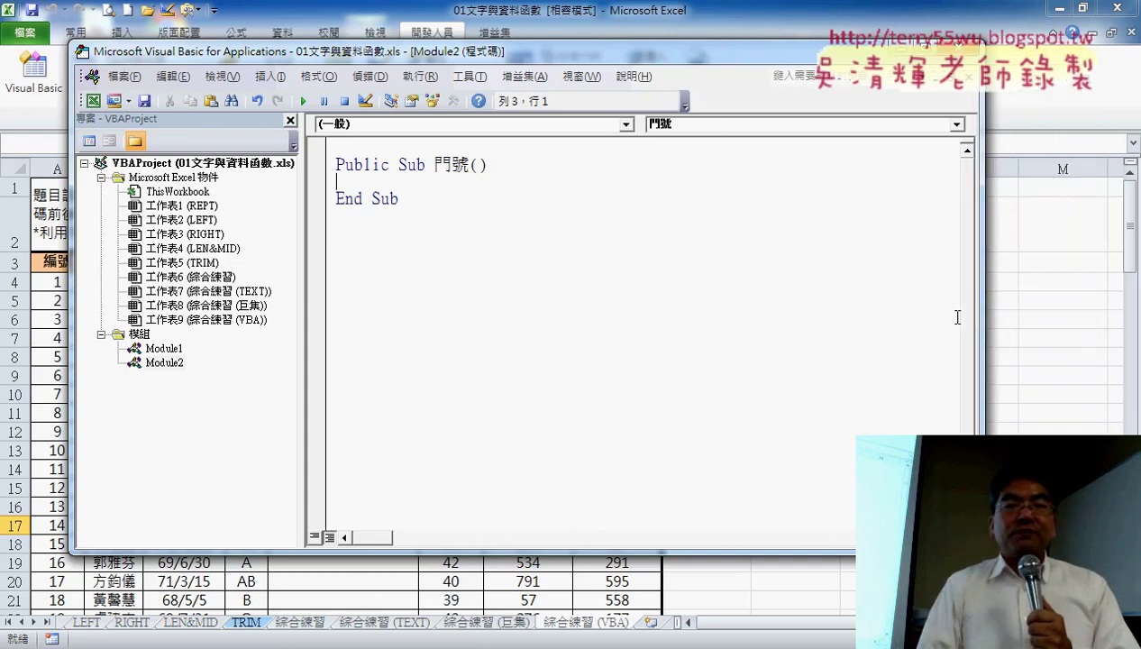
double_click(365, 164)
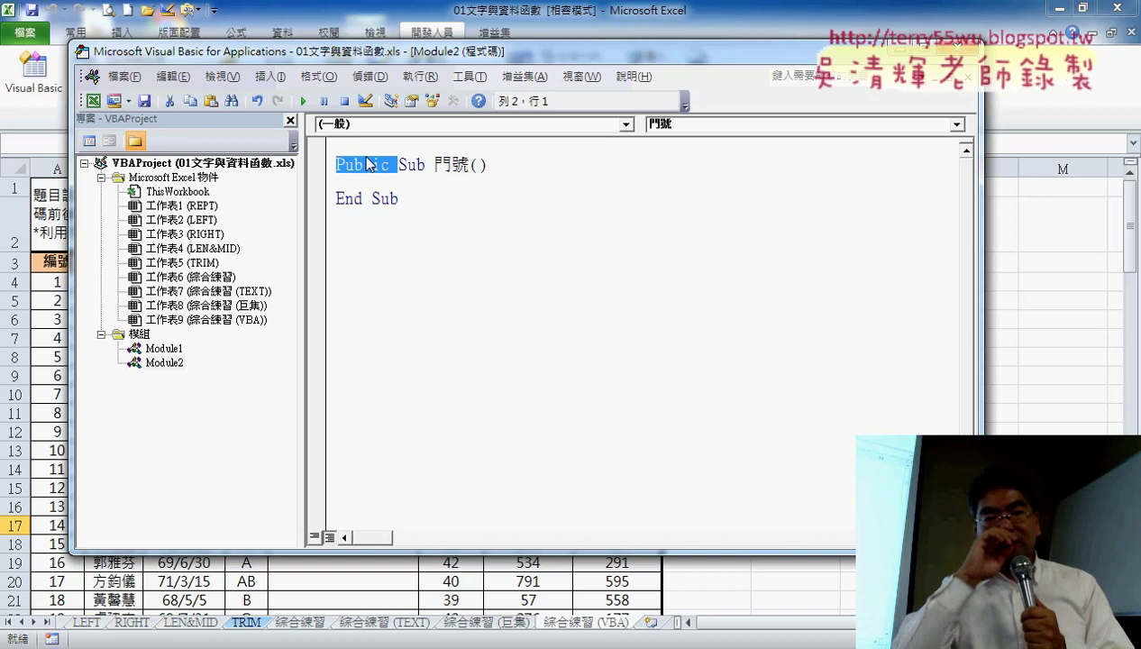
key(Delete)
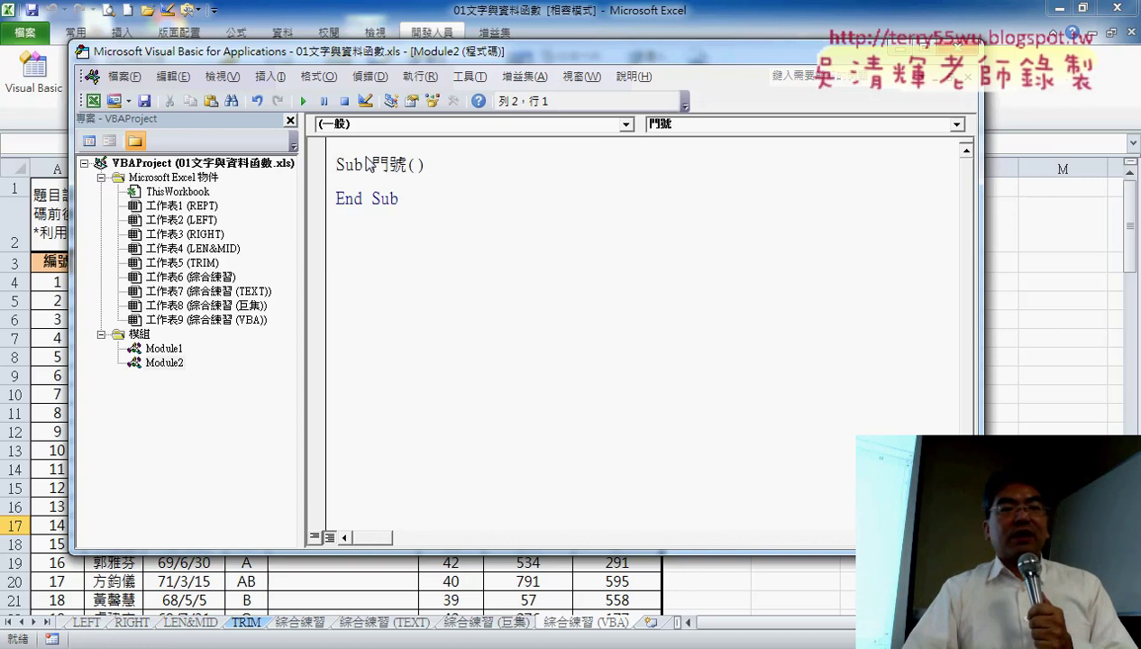
double_click(361, 164)
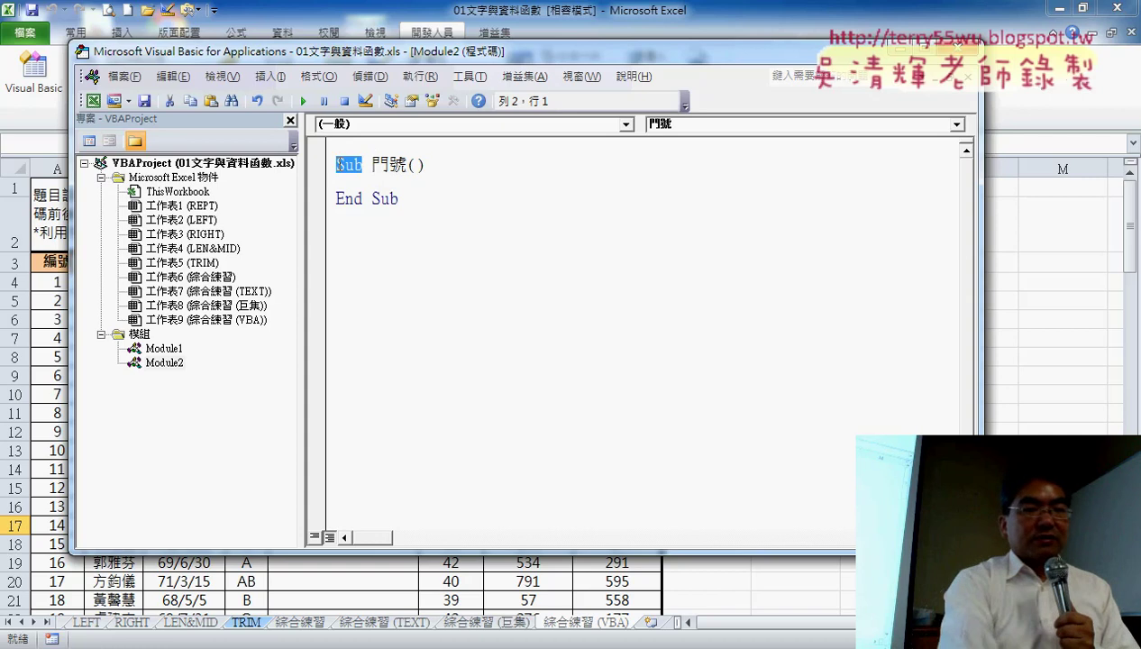
click(373, 164)
drag(372, 164, 410, 164)
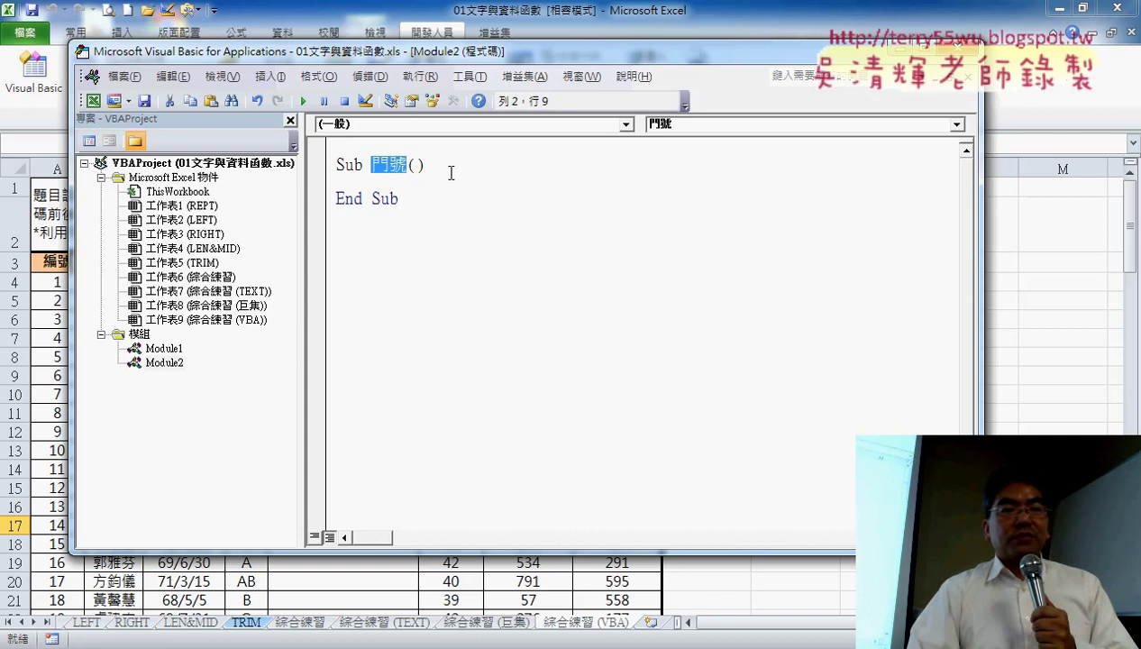
key(Down)
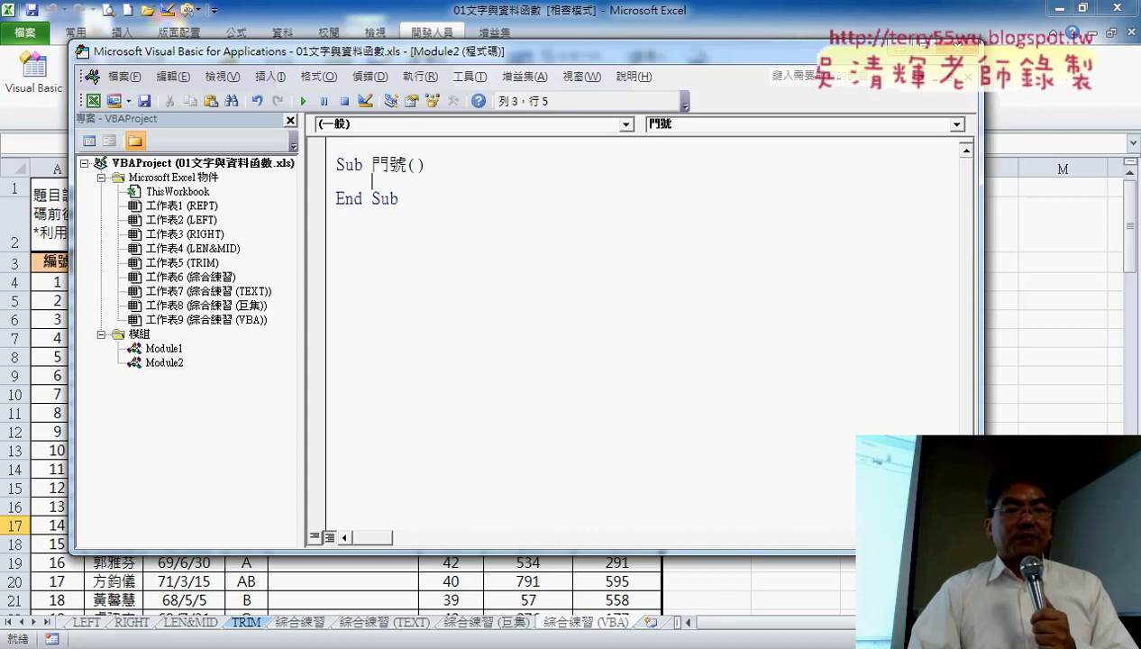
drag(290, 57, 689, 118)
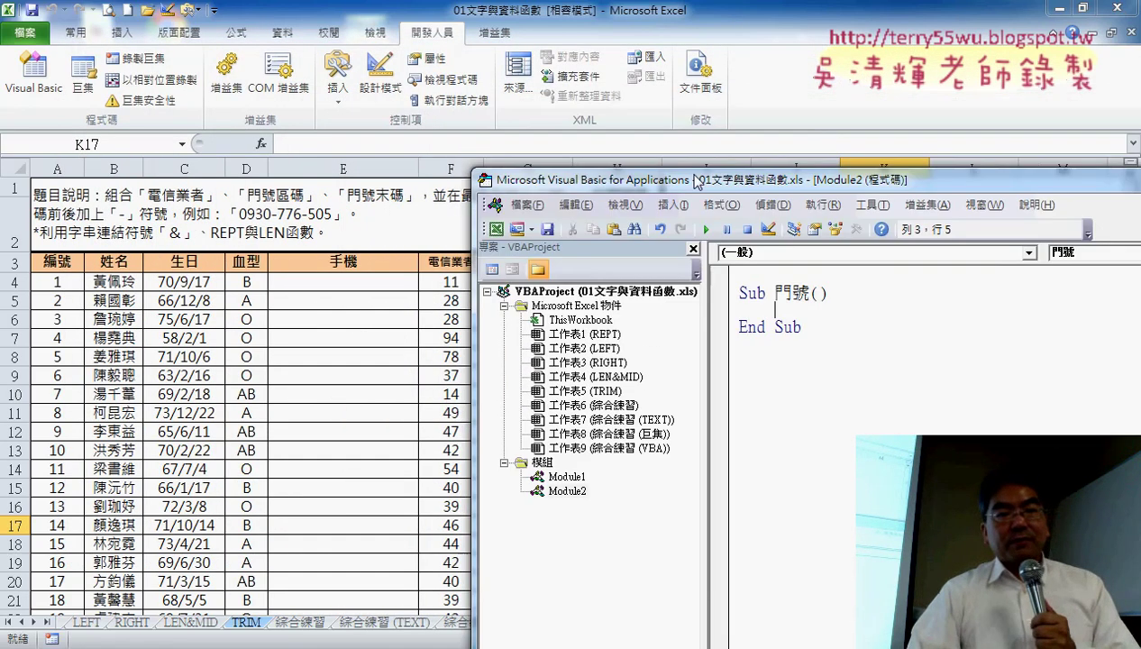
drag(690, 117, 598, 352)
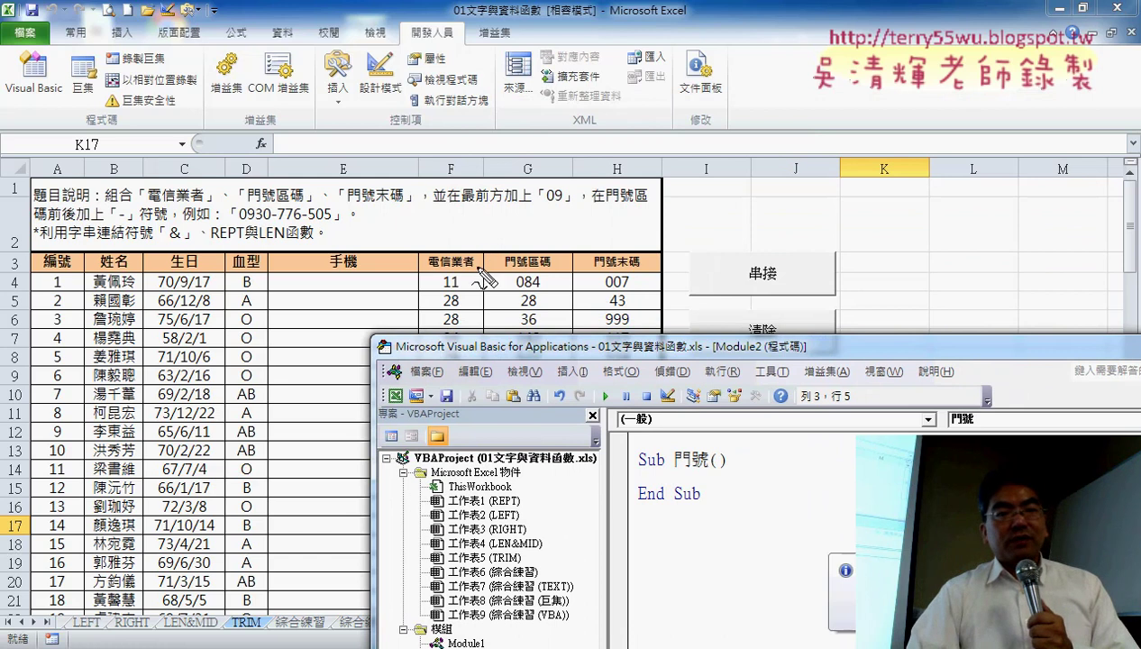
drag(437, 280, 448, 305)
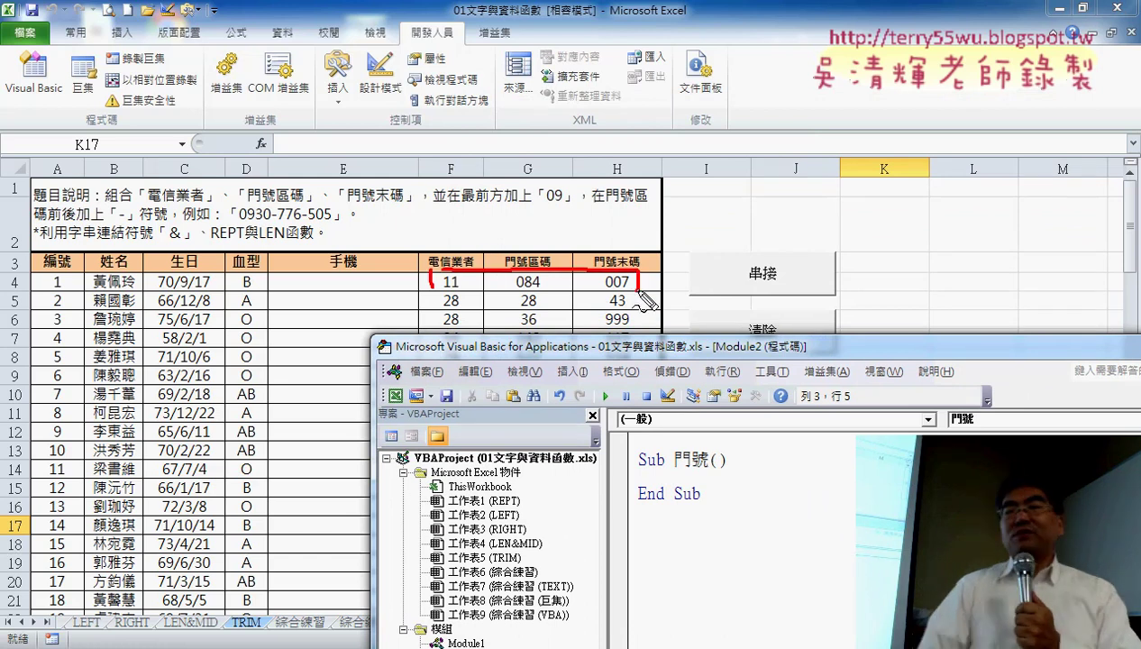
mouse_move(500, 271)
mouse_down()
mouse_move(367, 267)
mouse_move(411, 269)
mouse_up()
drag(366, 301, 384, 278)
drag(340, 297, 383, 290)
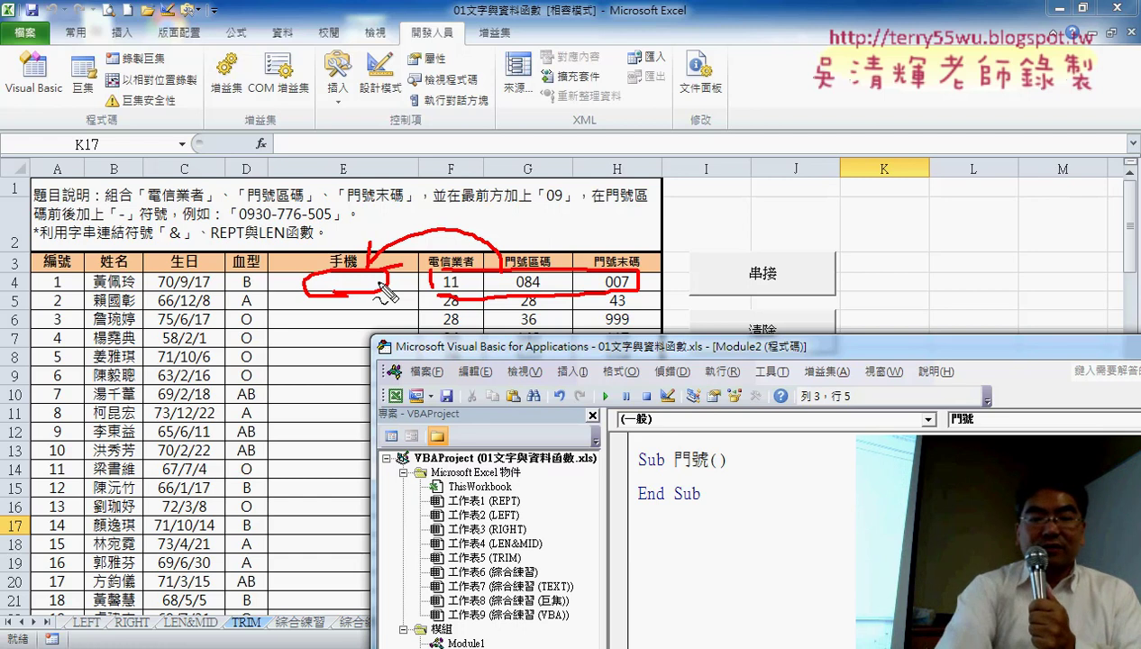
key(Escape)
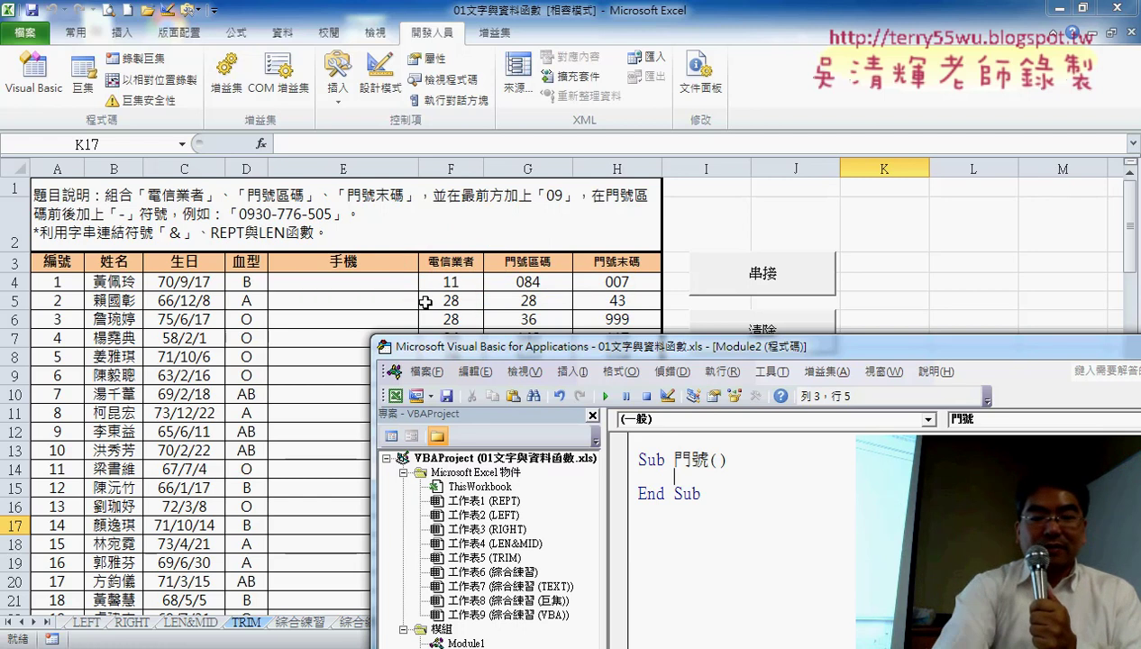
mouse_move(487, 353)
mouse_down()
mouse_move(488, 152)
mouse_move(470, 80)
mouse_up()
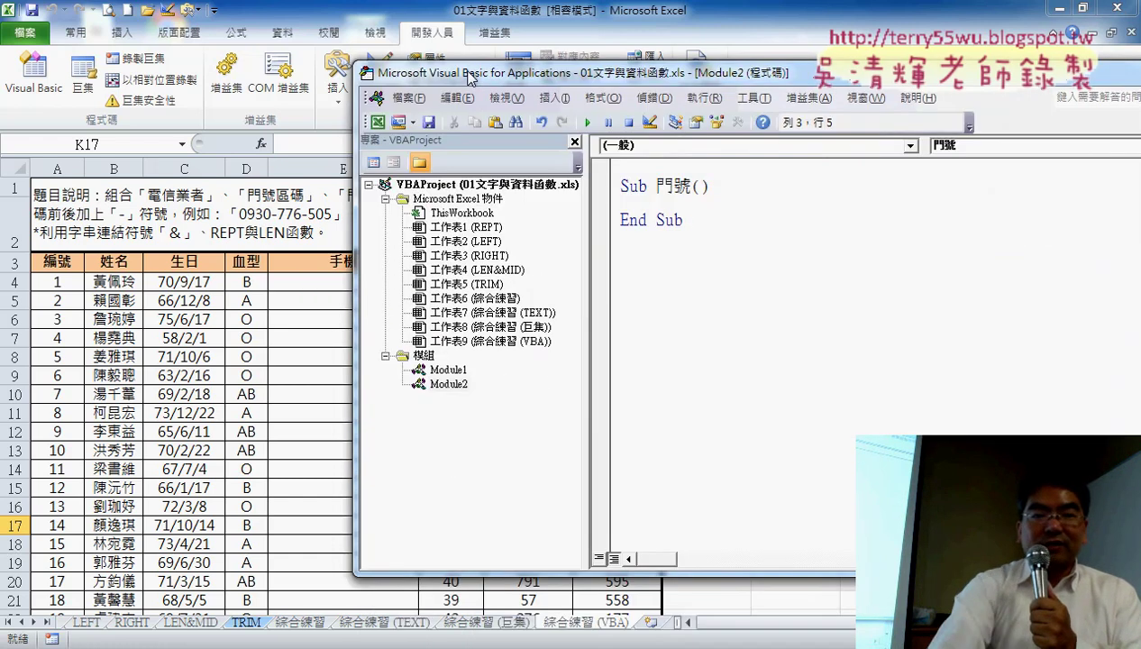
Begin the 門號 body with cells( so the RowIndex/ColumnIndex tooltip appears.
key(Escape)
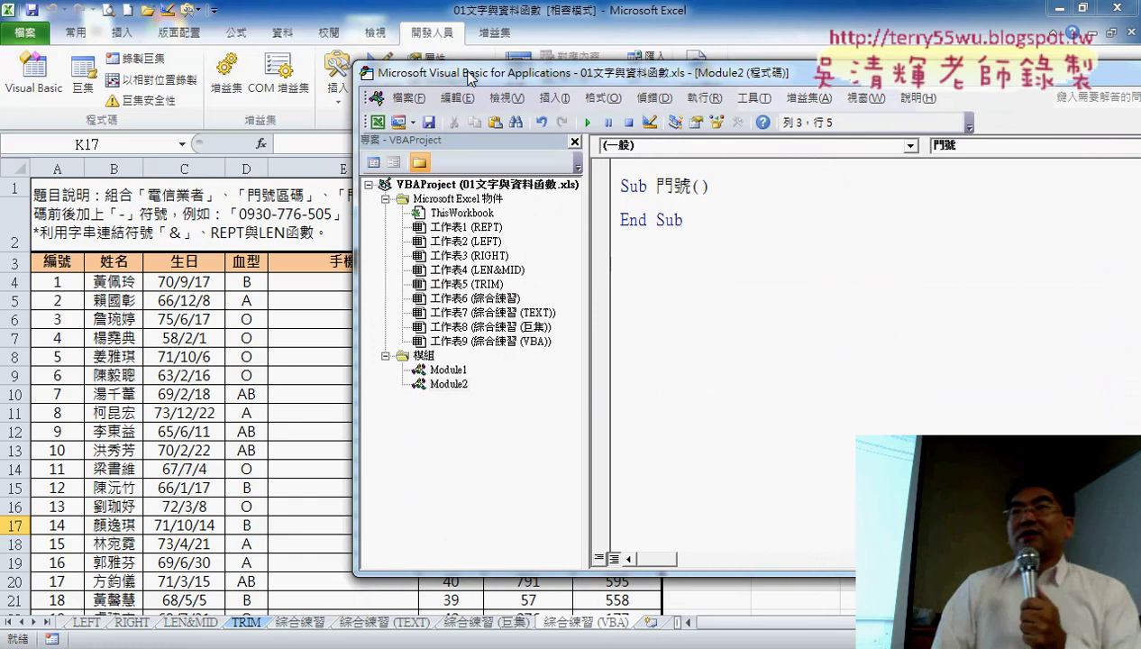
text(cells)
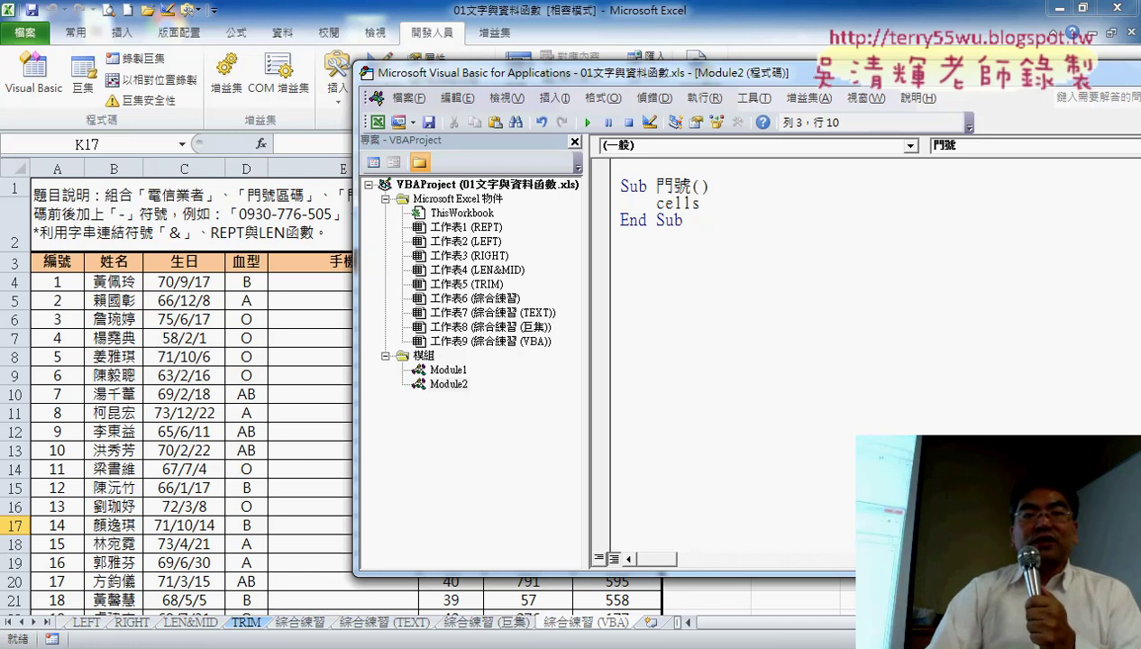
text(()
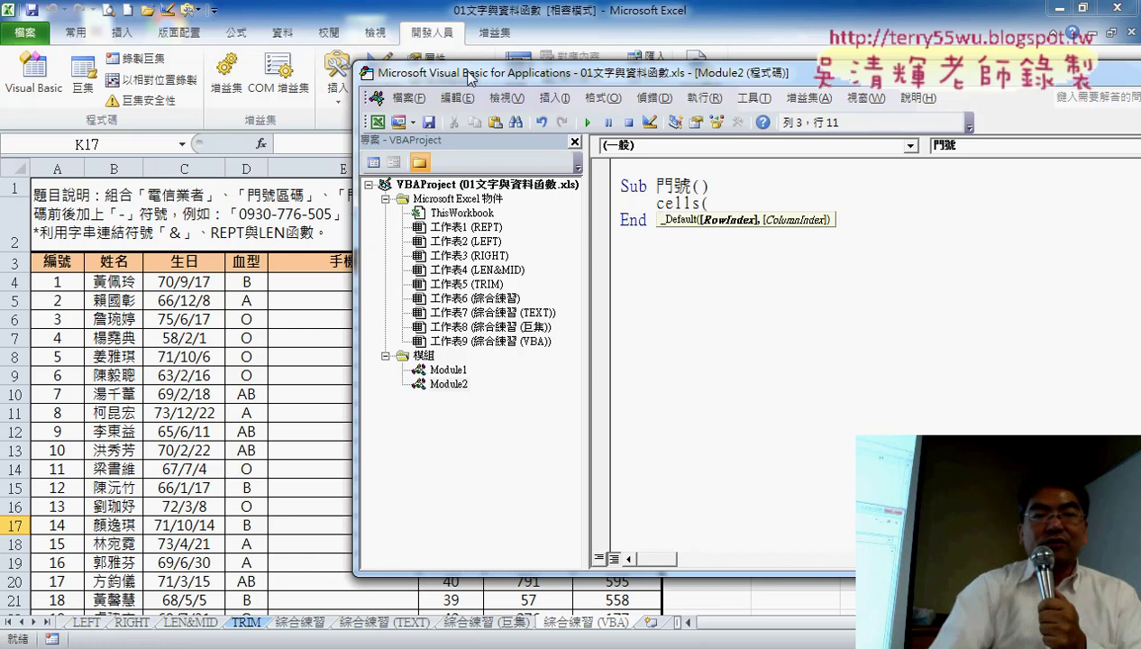
drag(540, 80, 410, 321)
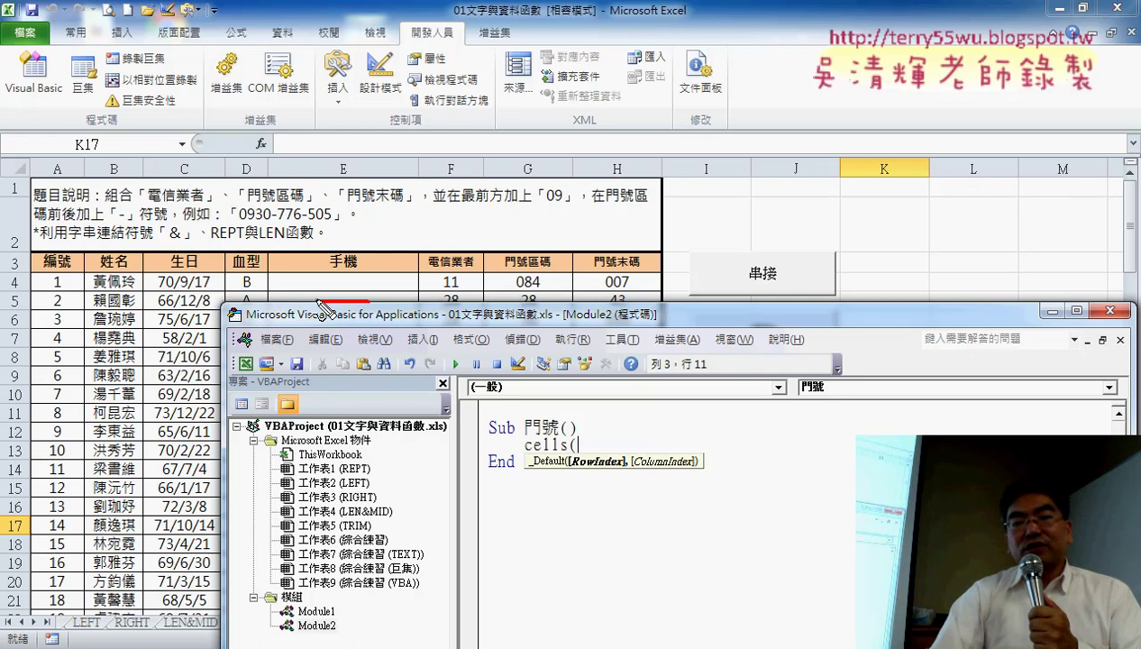
drag(369, 290, 372, 297)
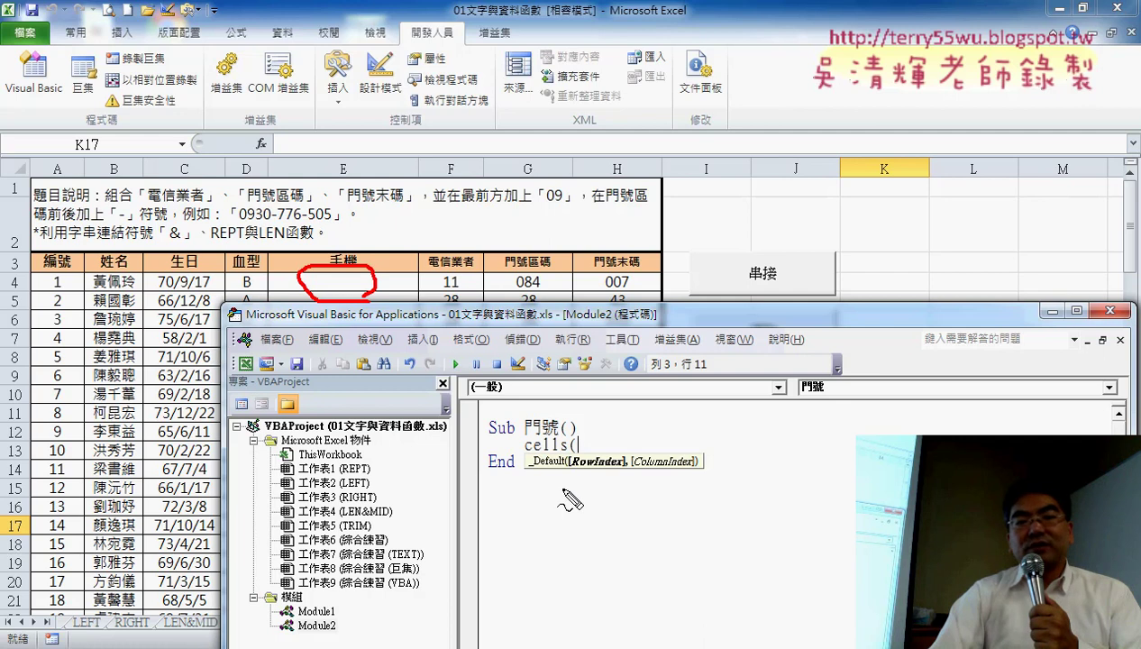
drag(573, 469, 621, 470)
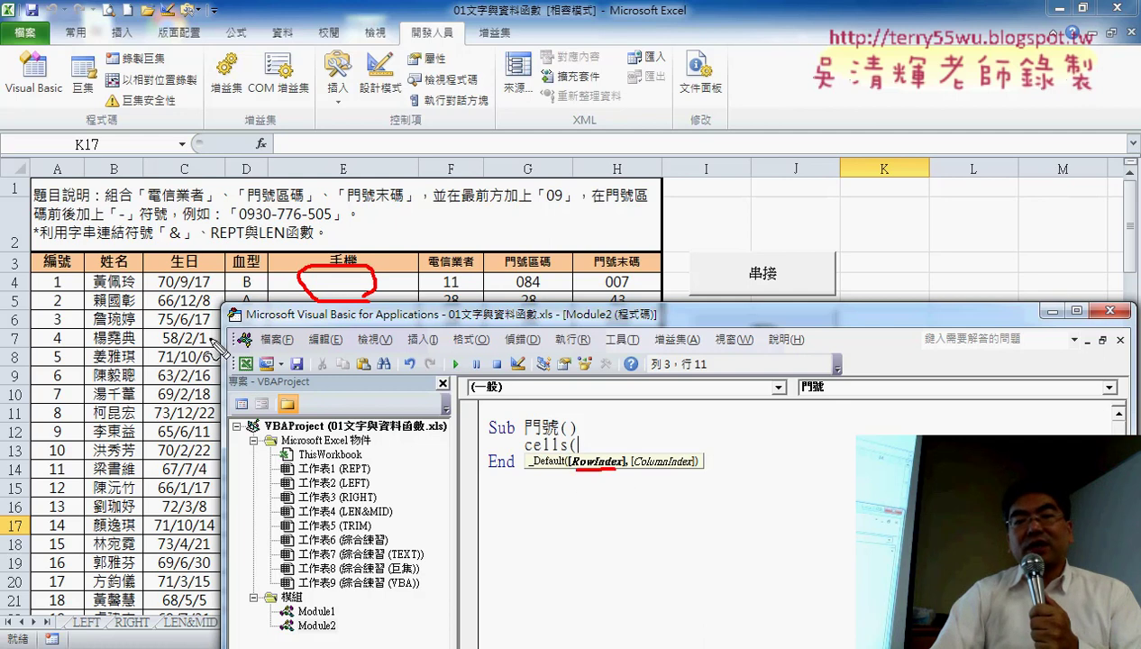
drag(16, 301, 18, 297)
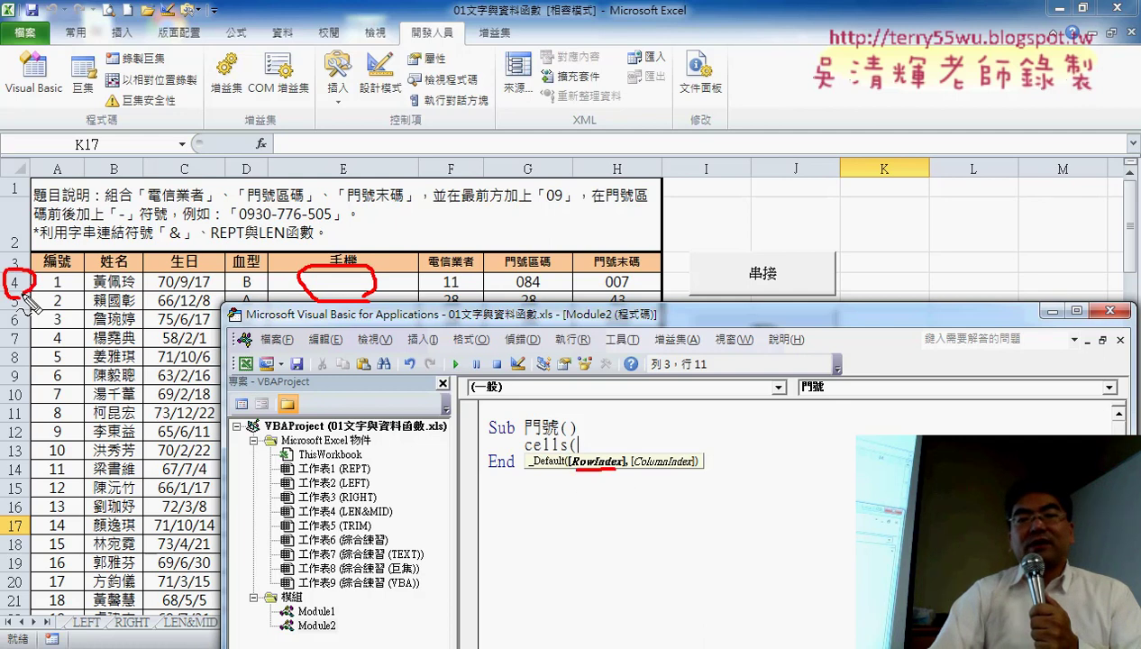
drag(657, 492, 689, 469)
mouse_move(347, 191)
mouse_down()
mouse_move(326, 151)
mouse_move(362, 176)
mouse_up()
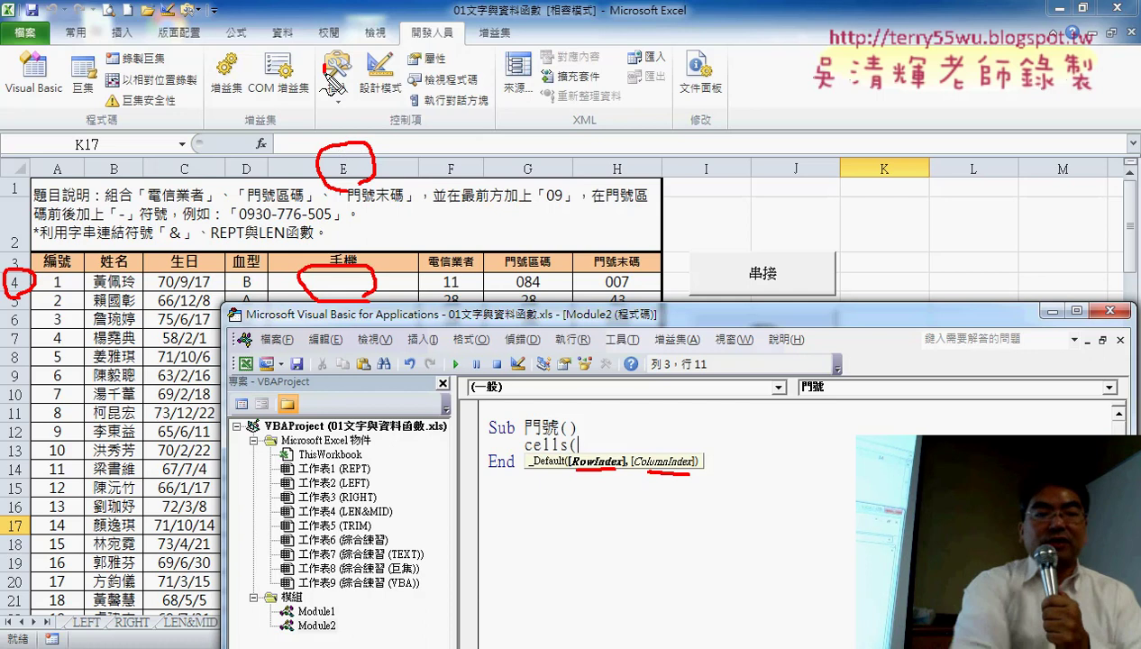
drag(327, 67, 334, 114)
mouse_move(326, 159)
mouse_down()
mouse_move(304, 135)
mouse_move(372, 168)
mouse_up()
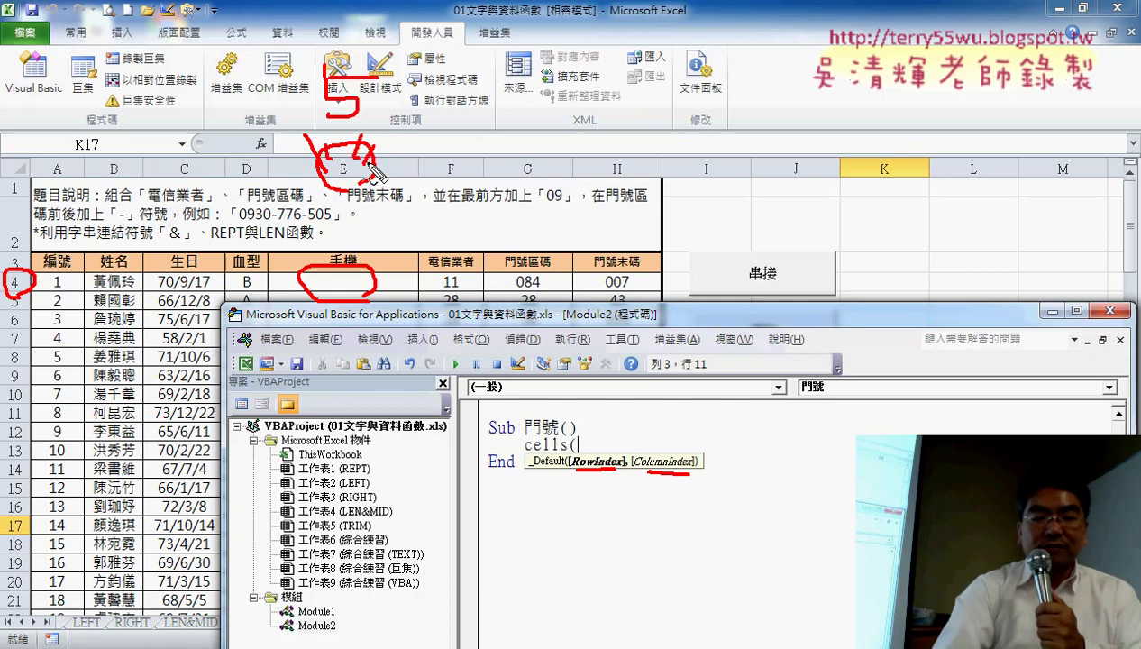
key(Escape)
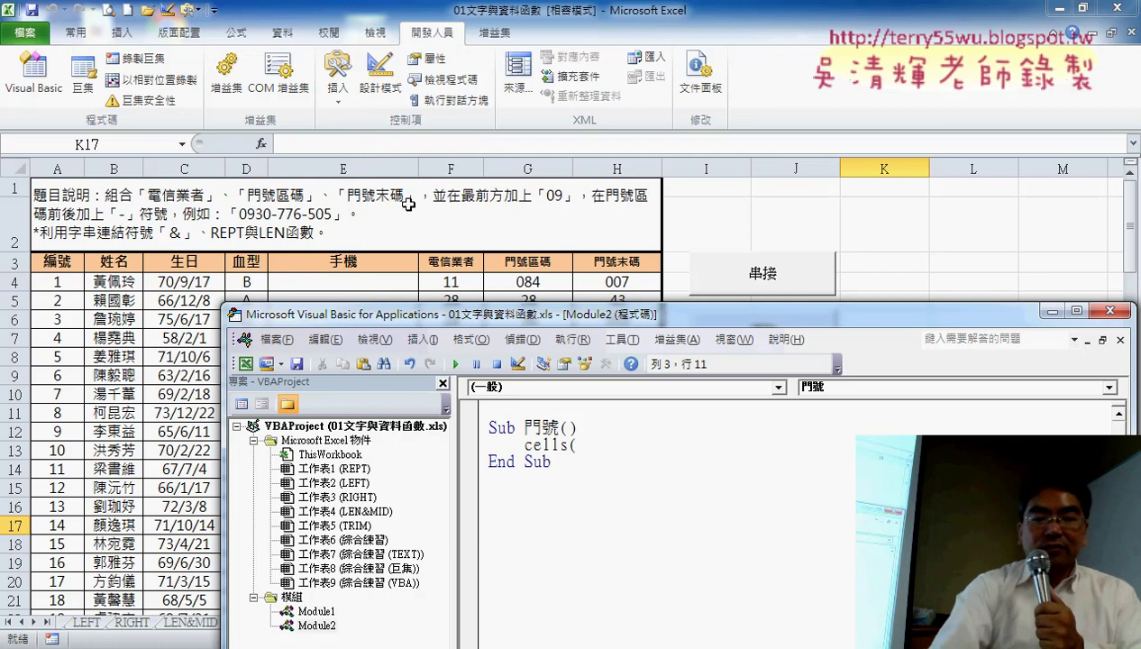
Extend the first line to read cells(4,"E")="09" &, keeping the data columns visible.
text(4)
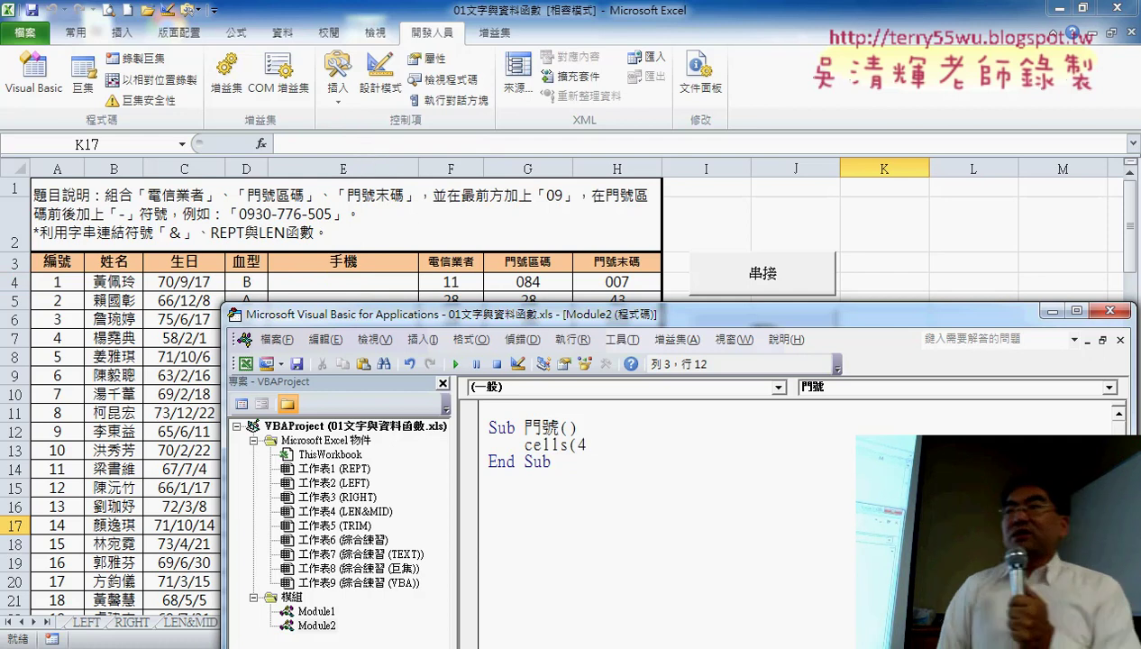
text(,"E)
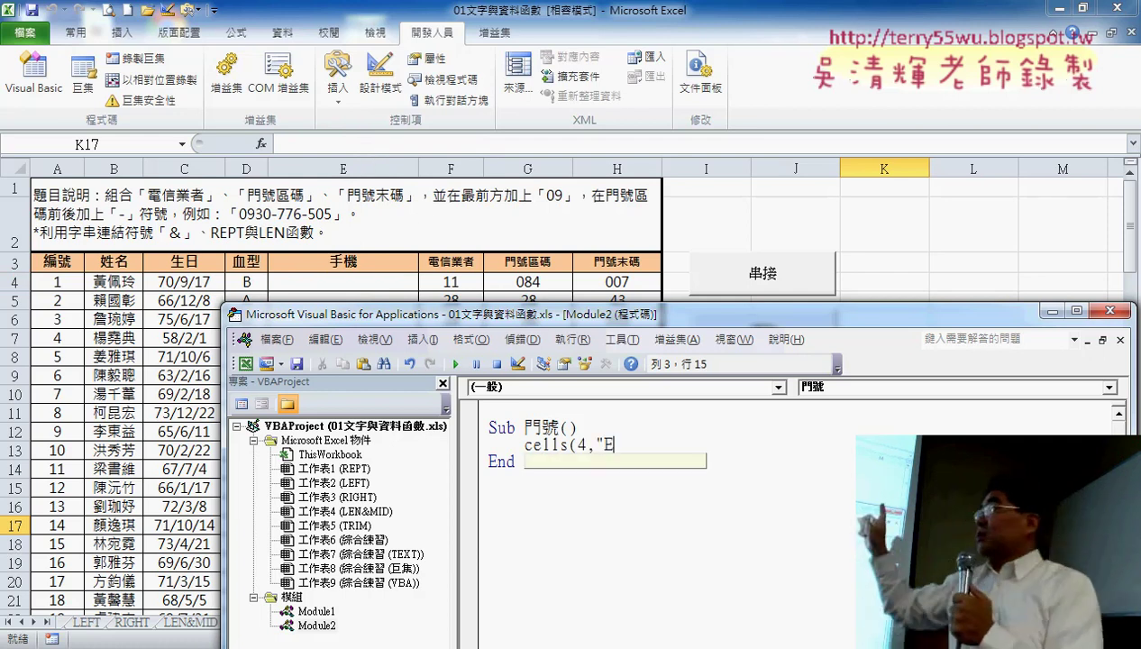
text("))
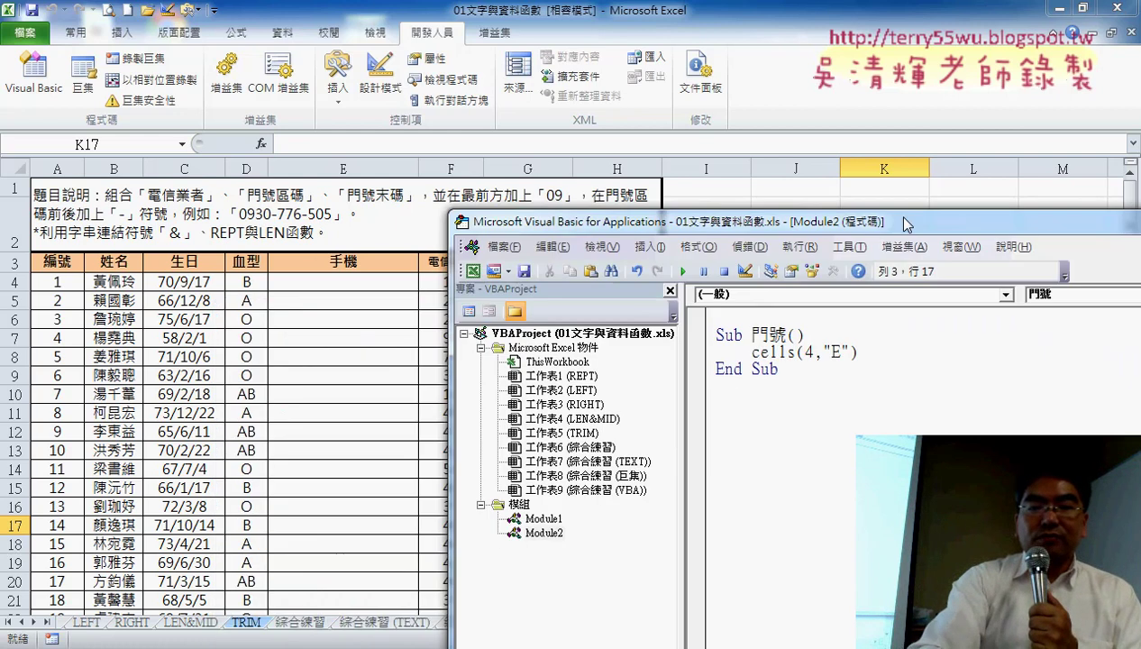
drag(666, 322, 838, 70)
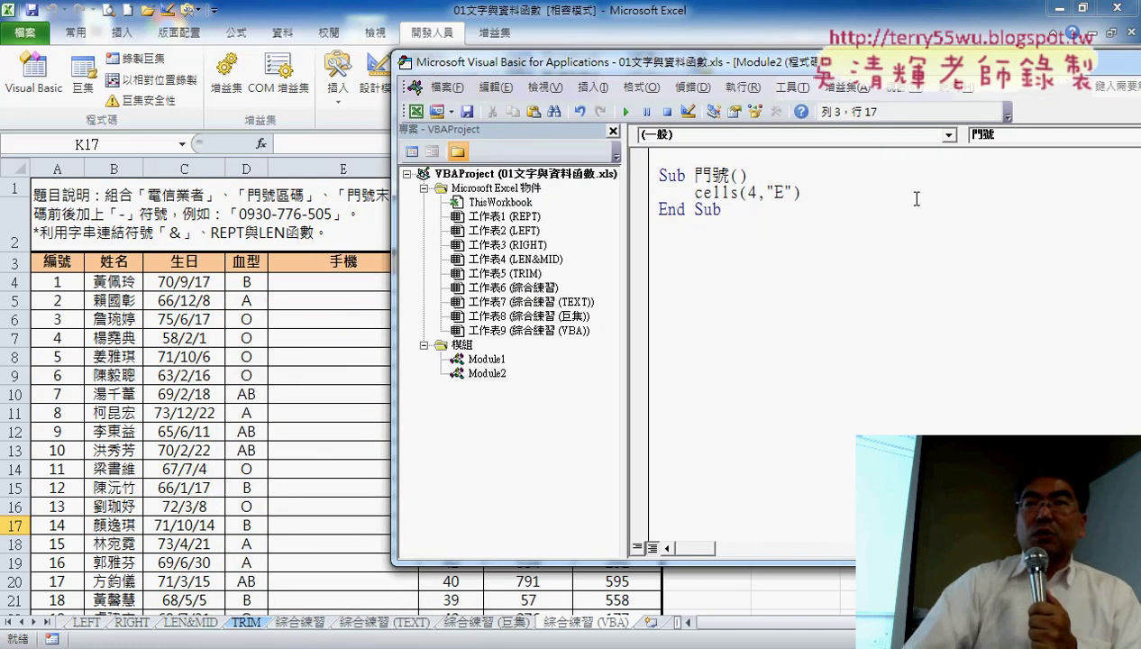
text(="09)
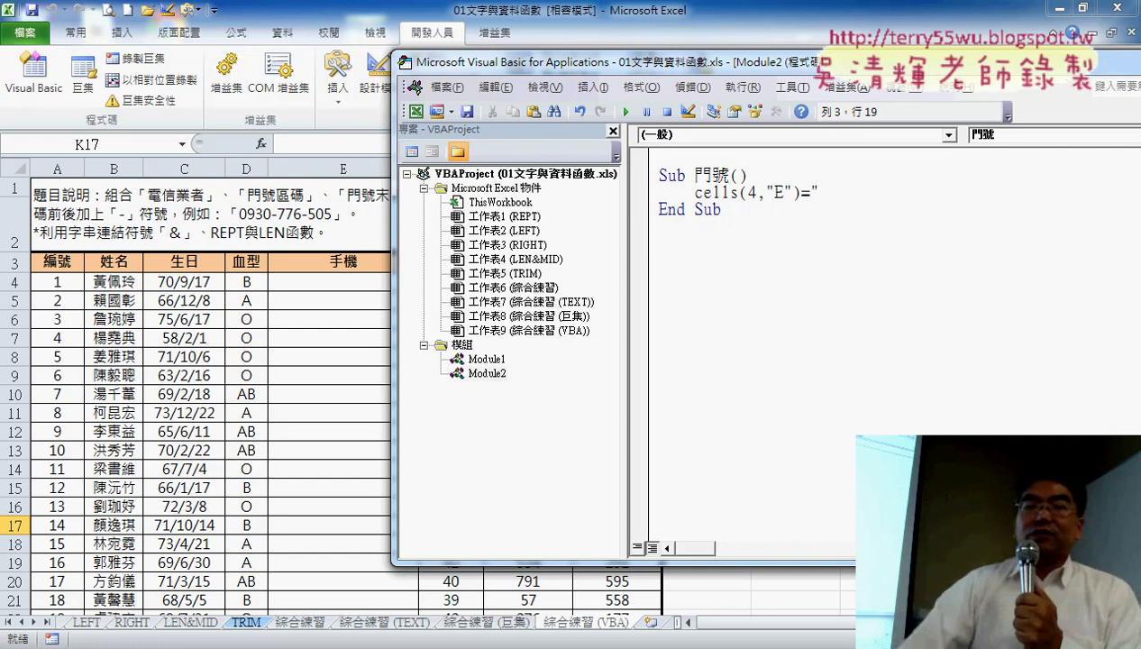
text(")
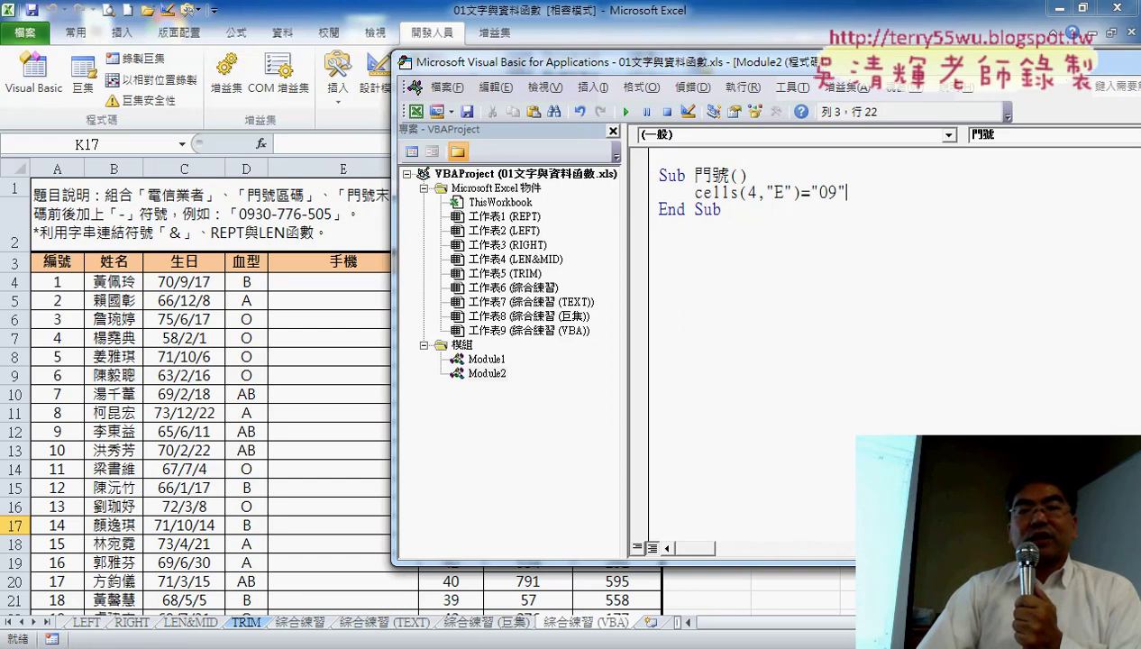
drag(779, 63, 442, 316)
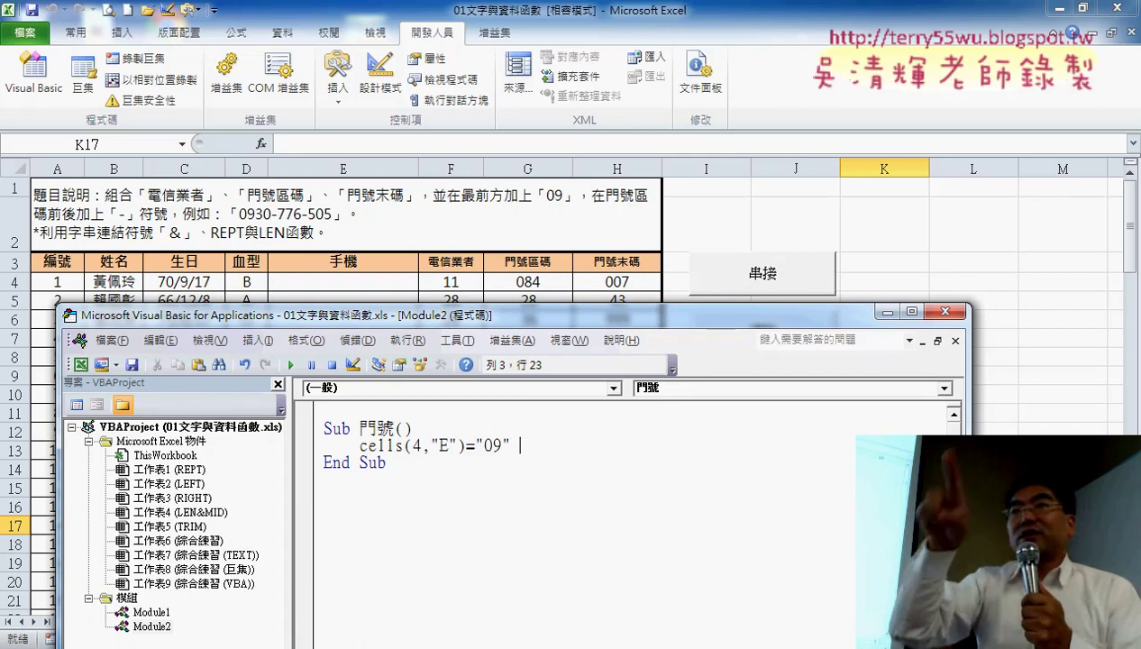
text(&)
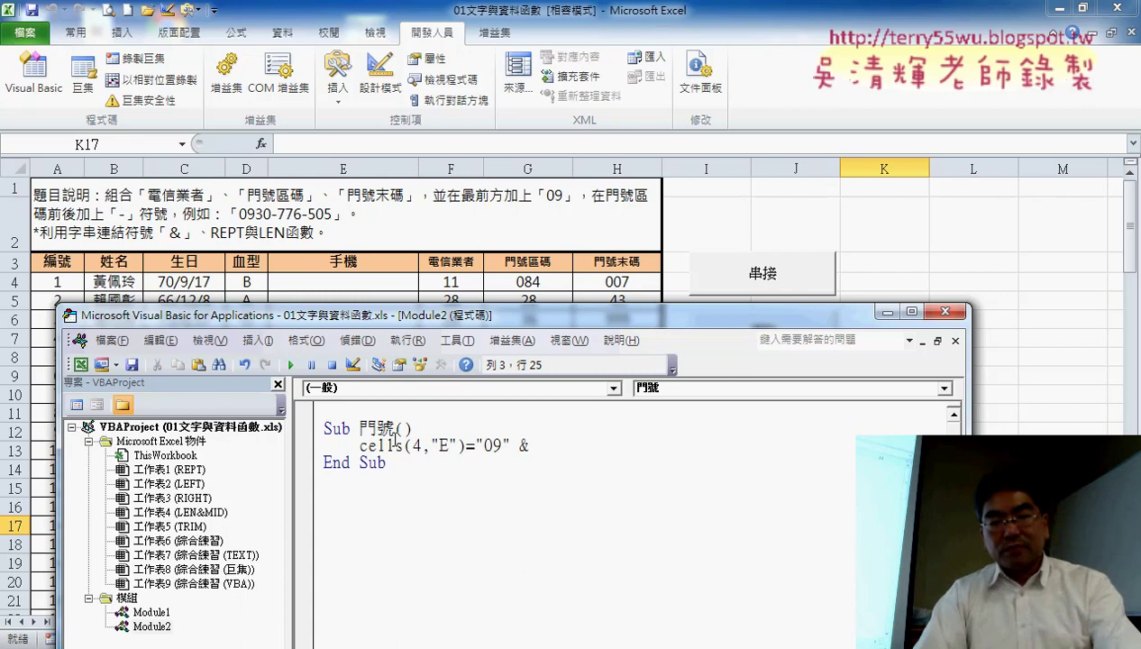
drag(465, 446, 359, 445)
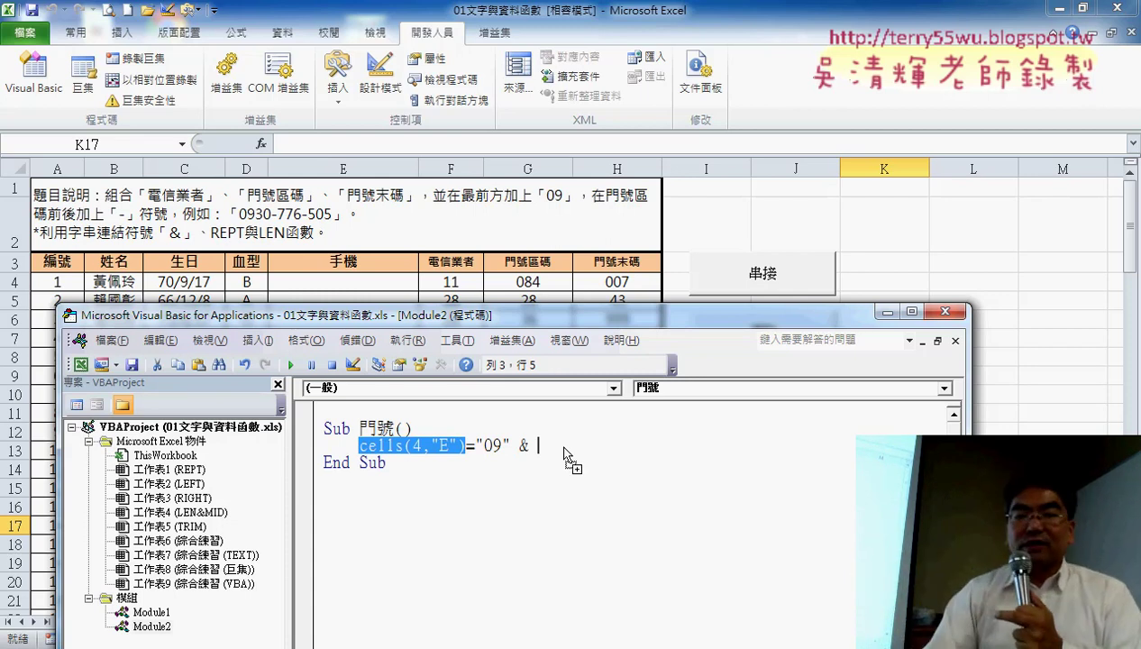
Finish the line as cells(4,"E")="09" & cells(4,"F") by copying and editing the reference.
drag(564, 448, 566, 447)
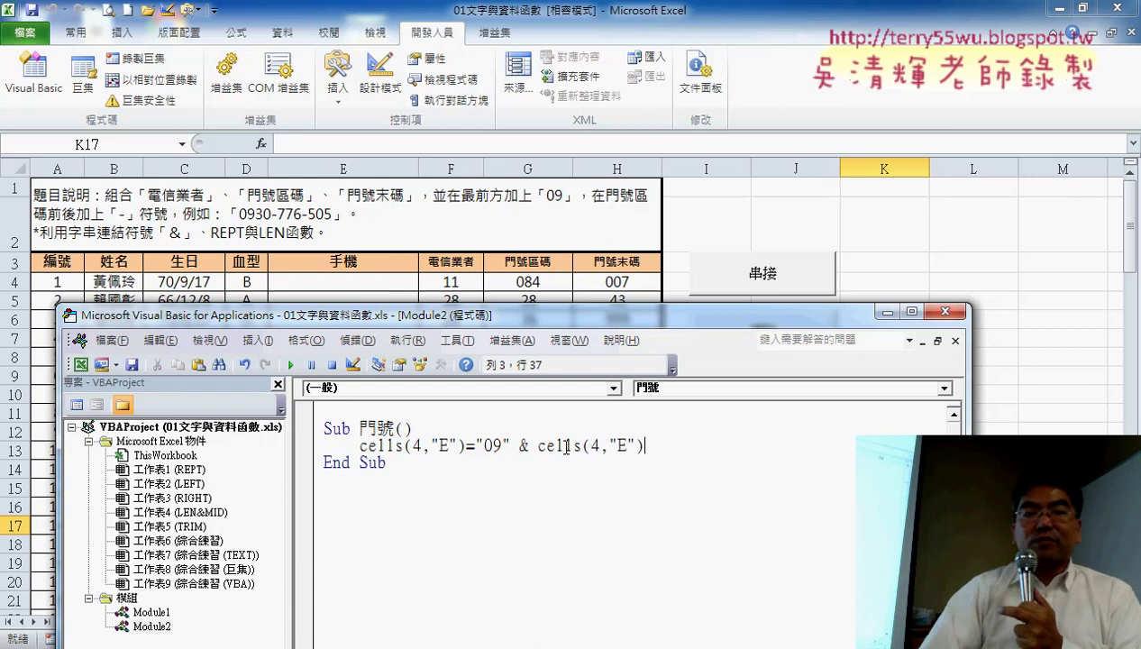
double_click(622, 447)
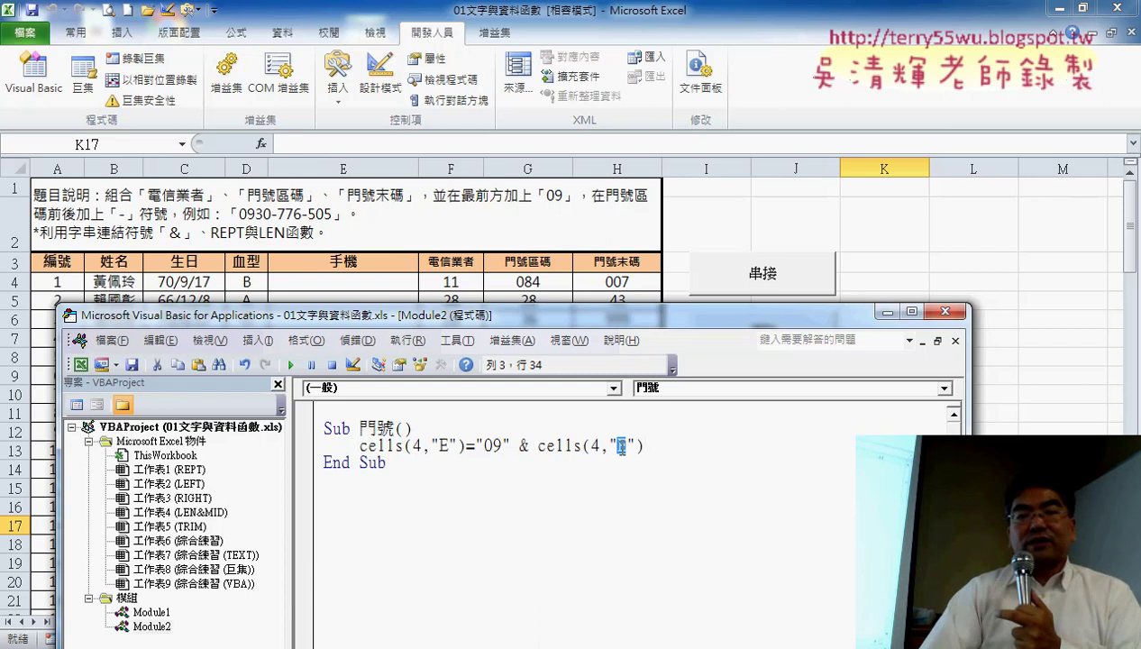
text(F)
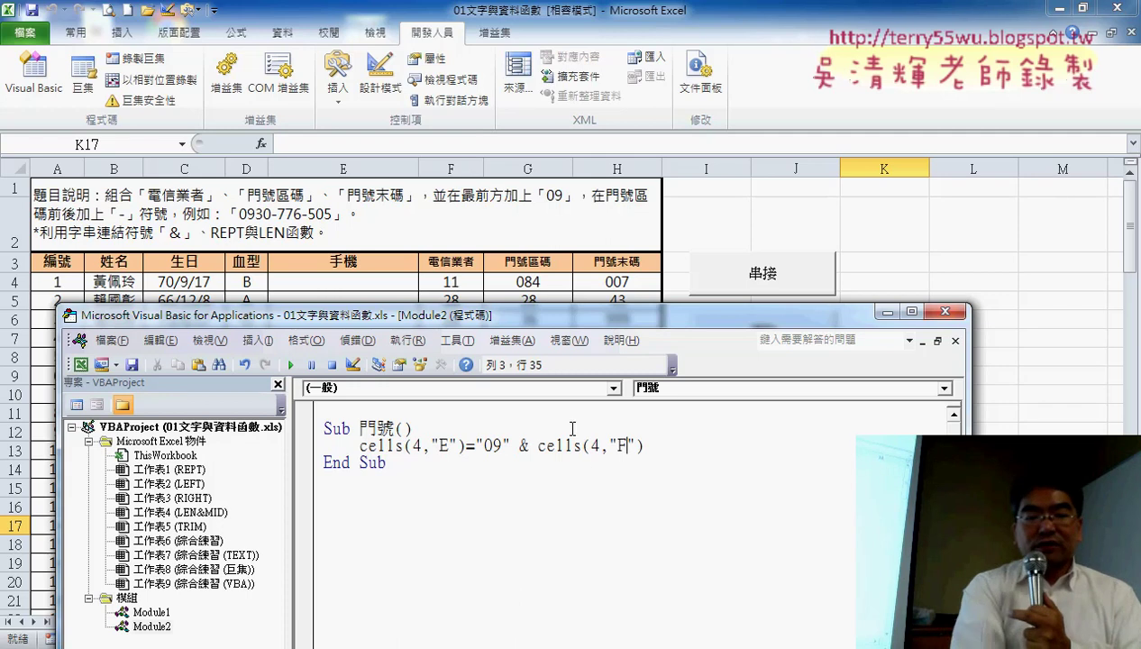
Annotate how carrier code 11 in column F feeds cell E4, then clear the ink.
drag(644, 445, 485, 448)
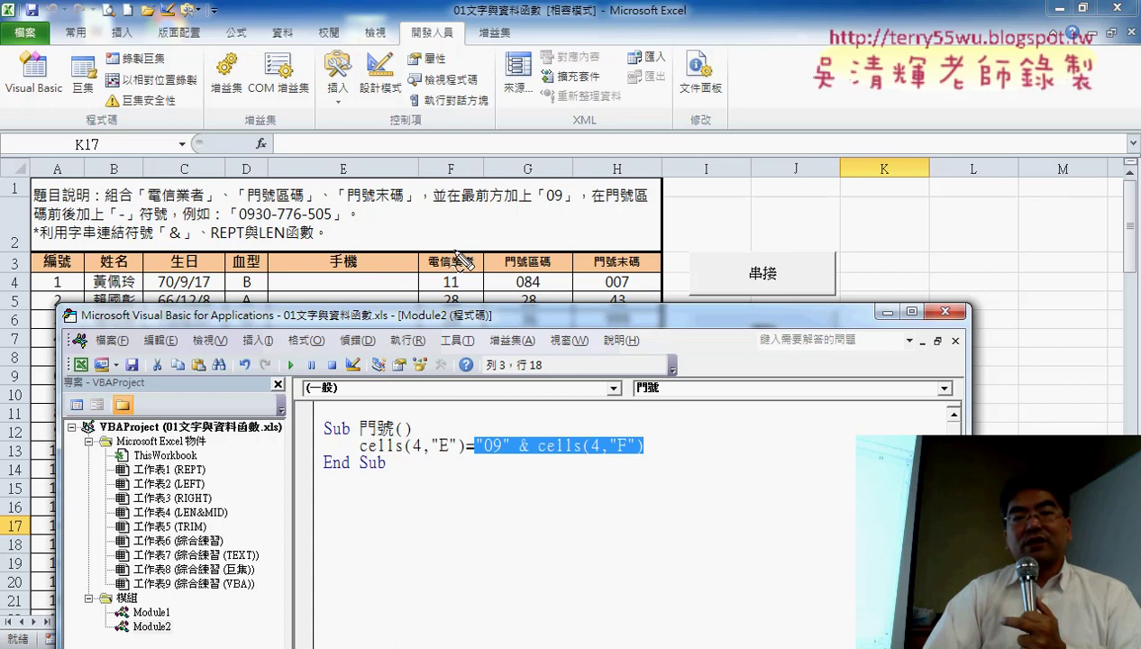
mouse_move(455, 306)
mouse_down()
mouse_move(467, 262)
mouse_move(620, 442)
mouse_up()
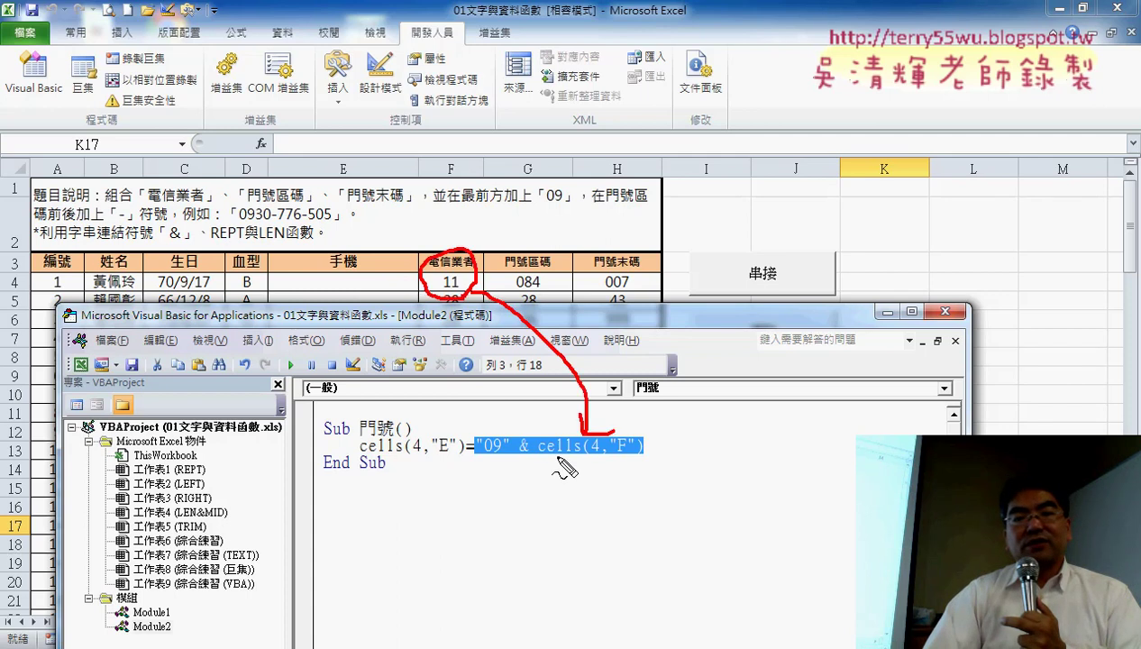
drag(554, 456, 640, 456)
mouse_move(465, 457)
mouse_down()
mouse_move(540, 457)
mouse_move(393, 457)
mouse_move(335, 277)
mouse_up()
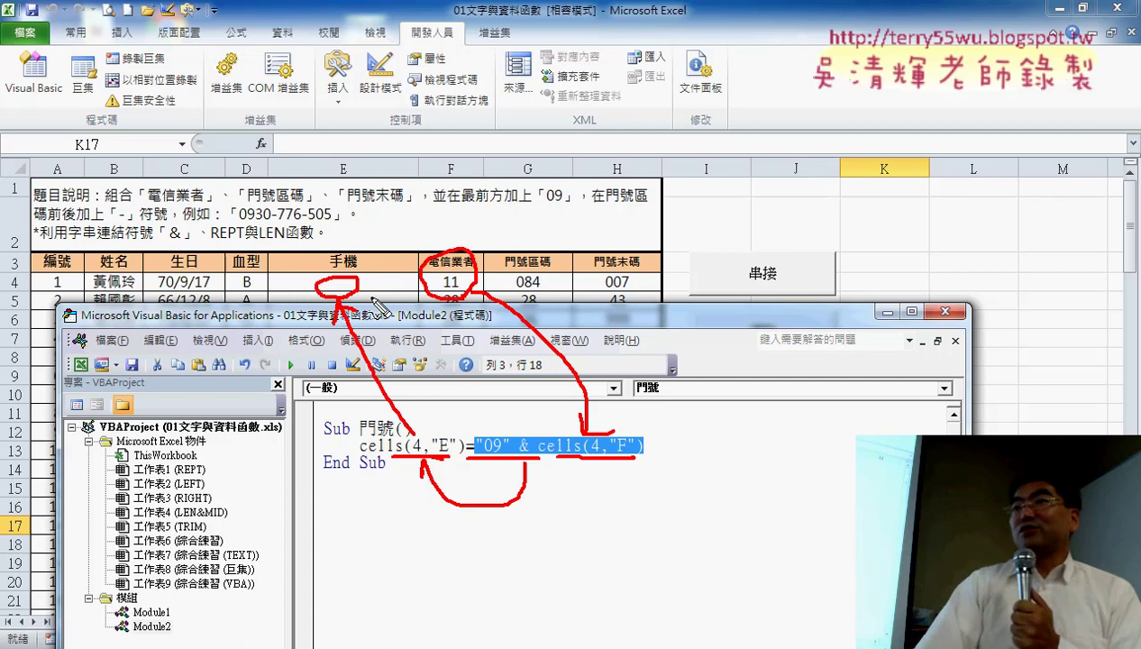
key(Escape)
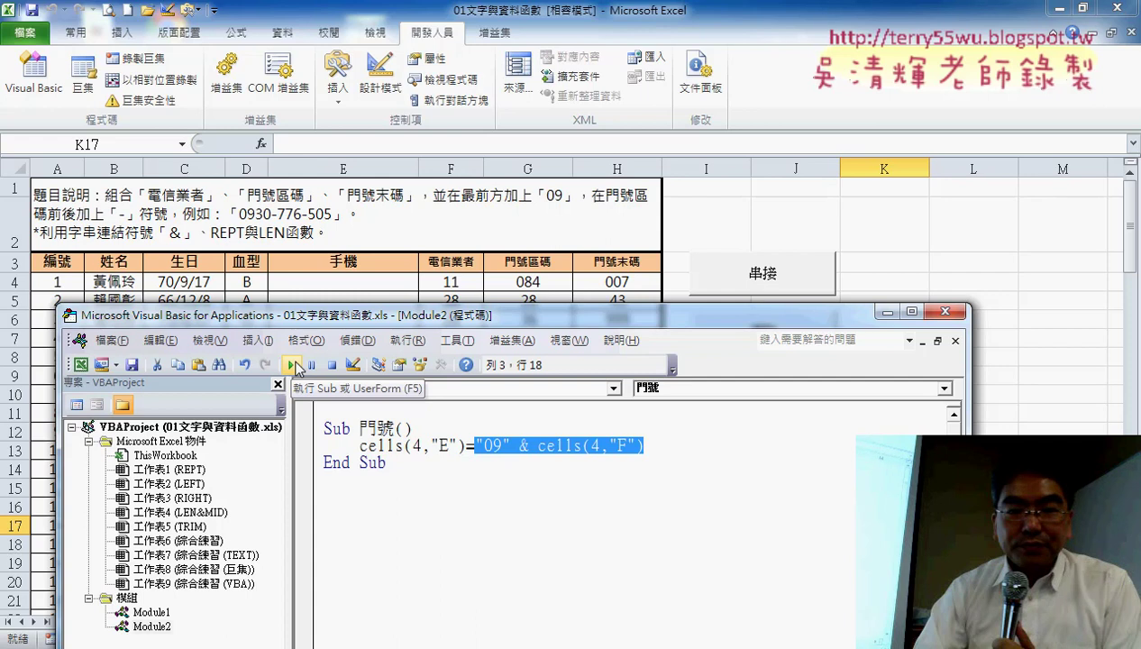
Run the 門號 macro so E4 shows 911, then put the cursor at the Cells line's end.
click(293, 365)
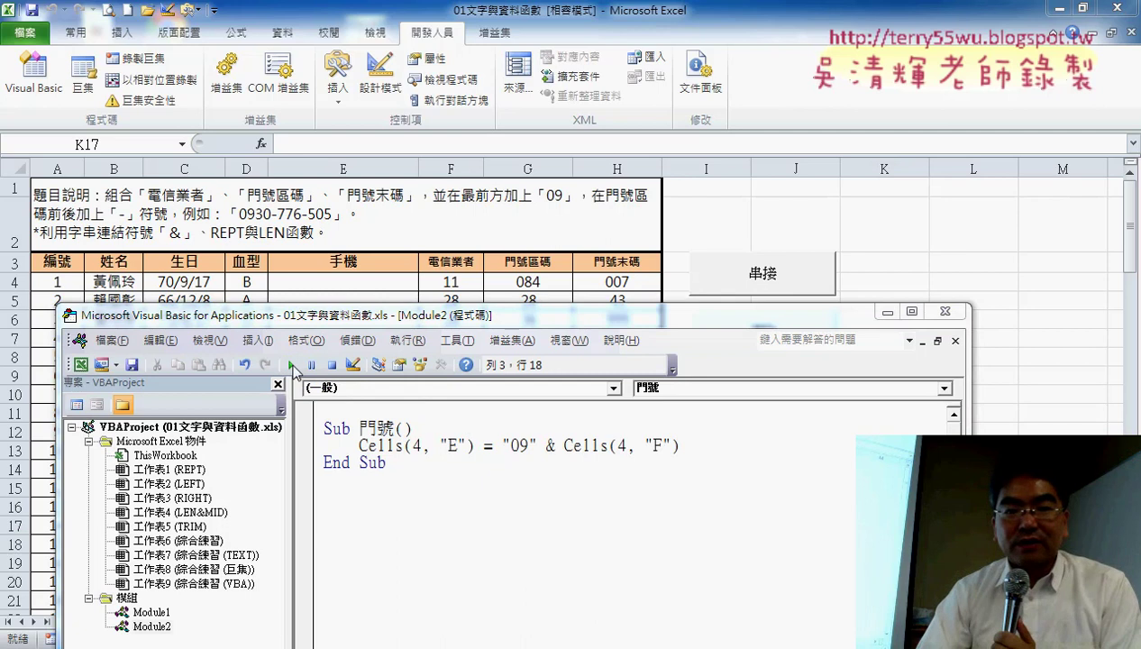
click(293, 365)
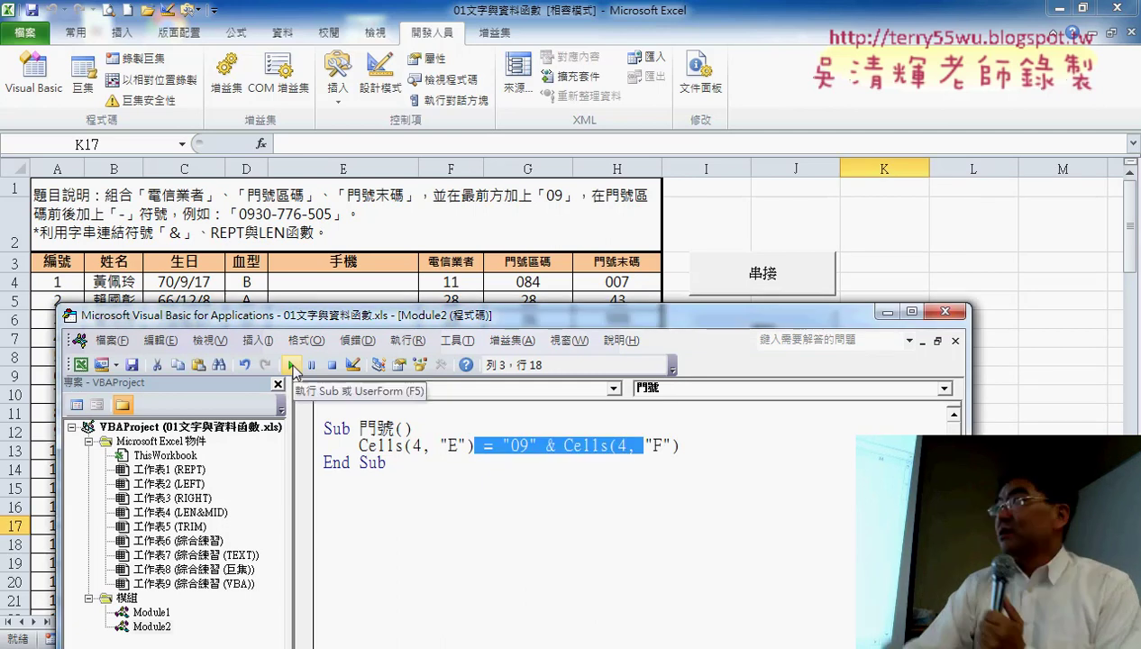
click(293, 365)
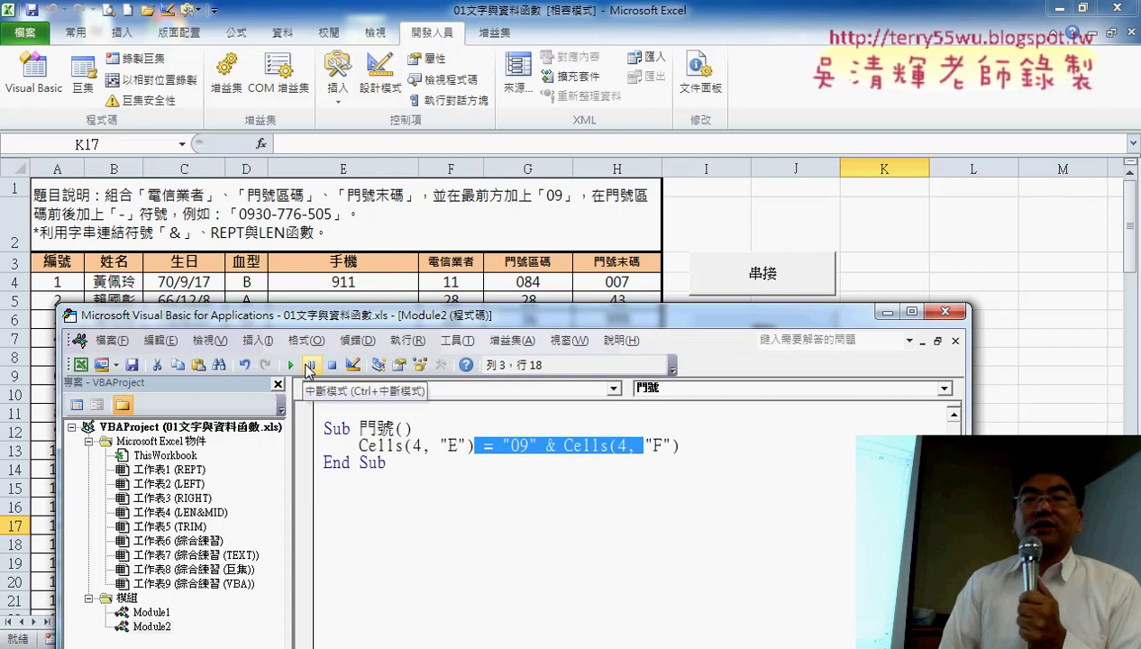
click(727, 447)
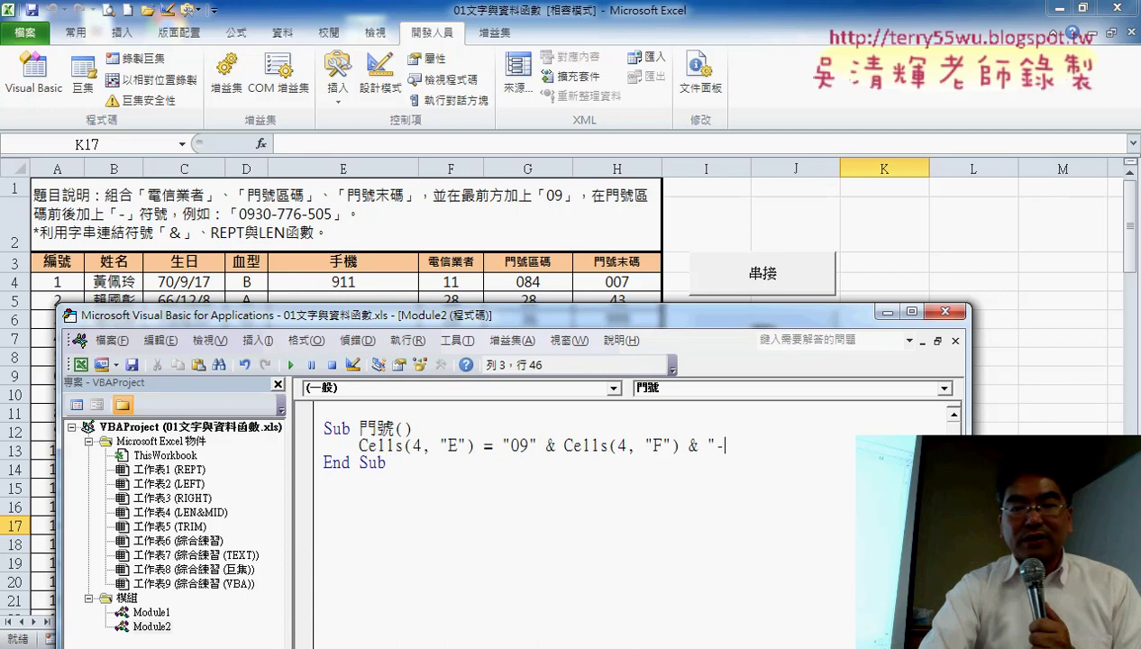
Append & "-" to the Cells line and rerun the macro so E4 shows 0911-.
text(")
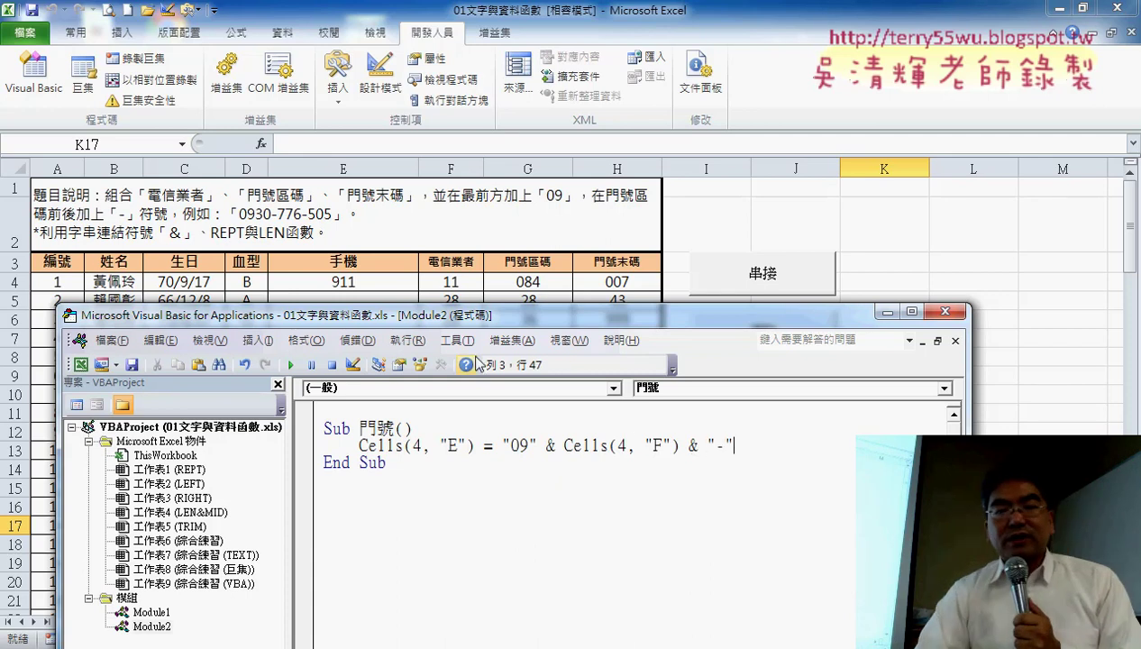
click(293, 366)
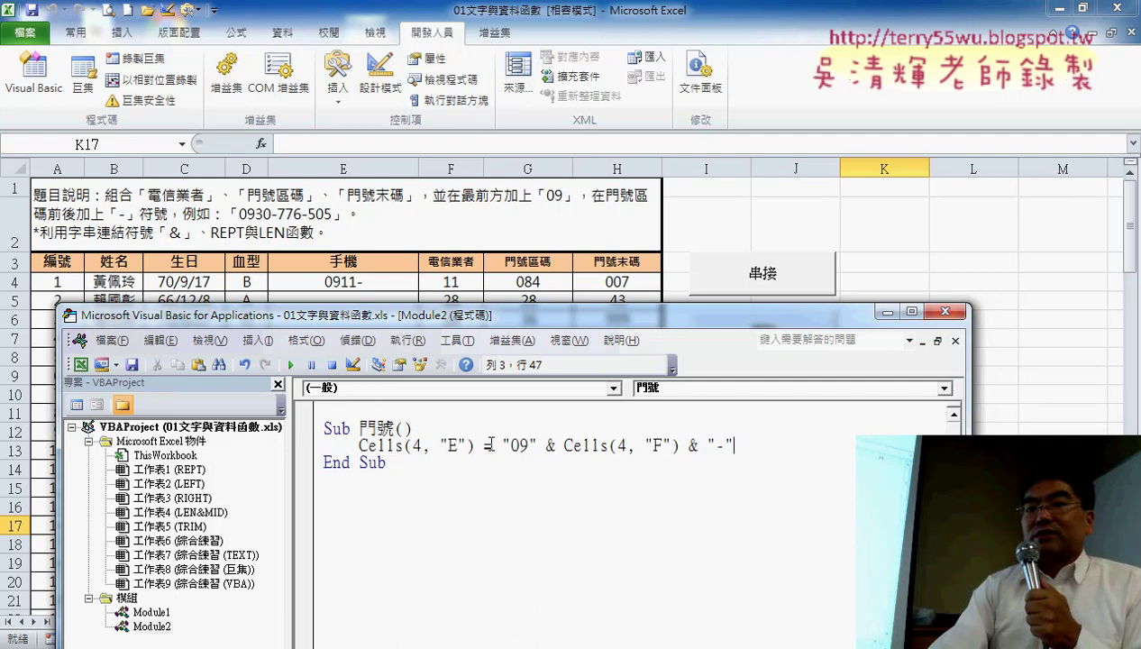
drag(502, 445, 725, 450)
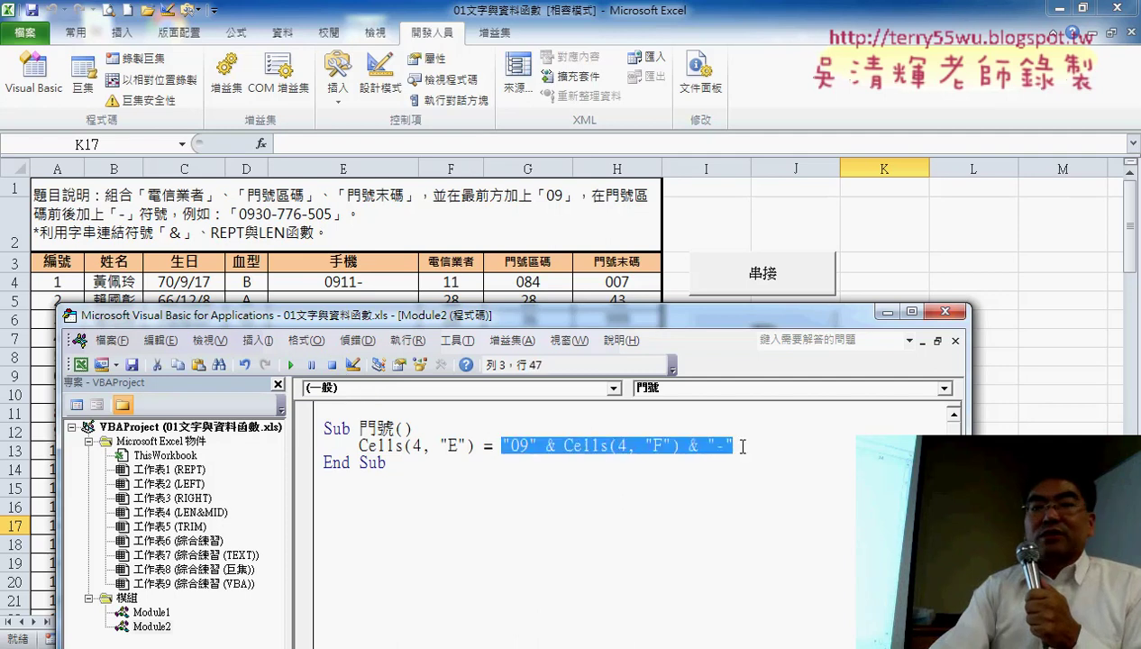
Highlight the Cells(4, "E") target reference and move the VBA window further left.
drag(474, 445, 359, 445)
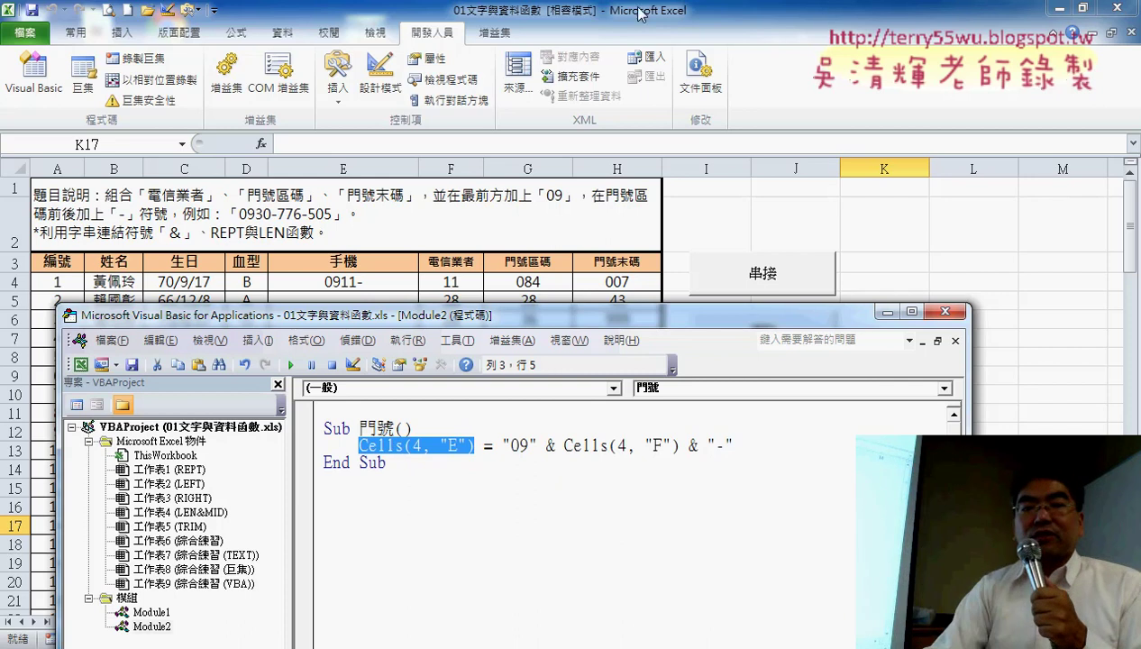
drag(556, 315, 398, 309)
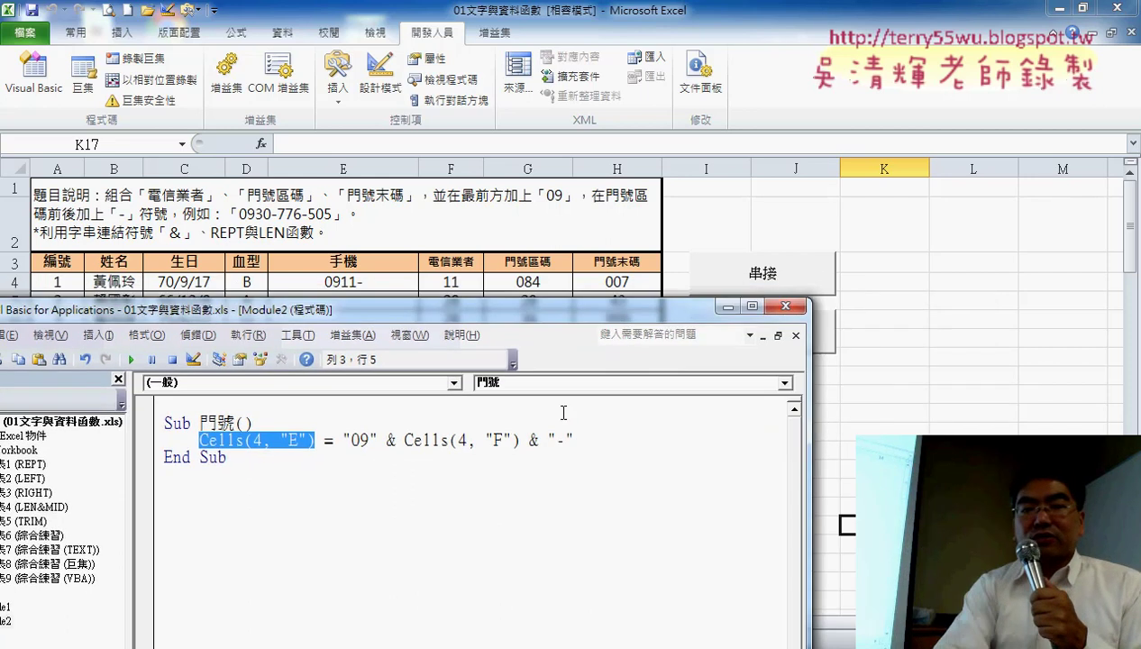
Add format( with a copied Cells(4, "F") reference, changing its column to G.
click(680, 440)
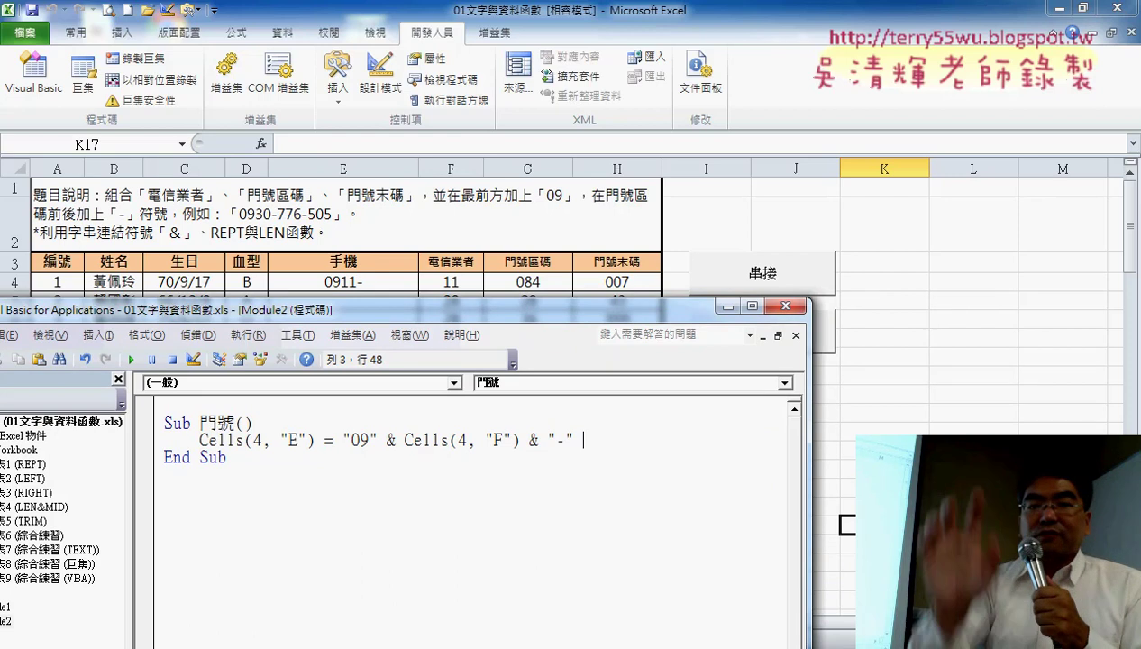
text(f)
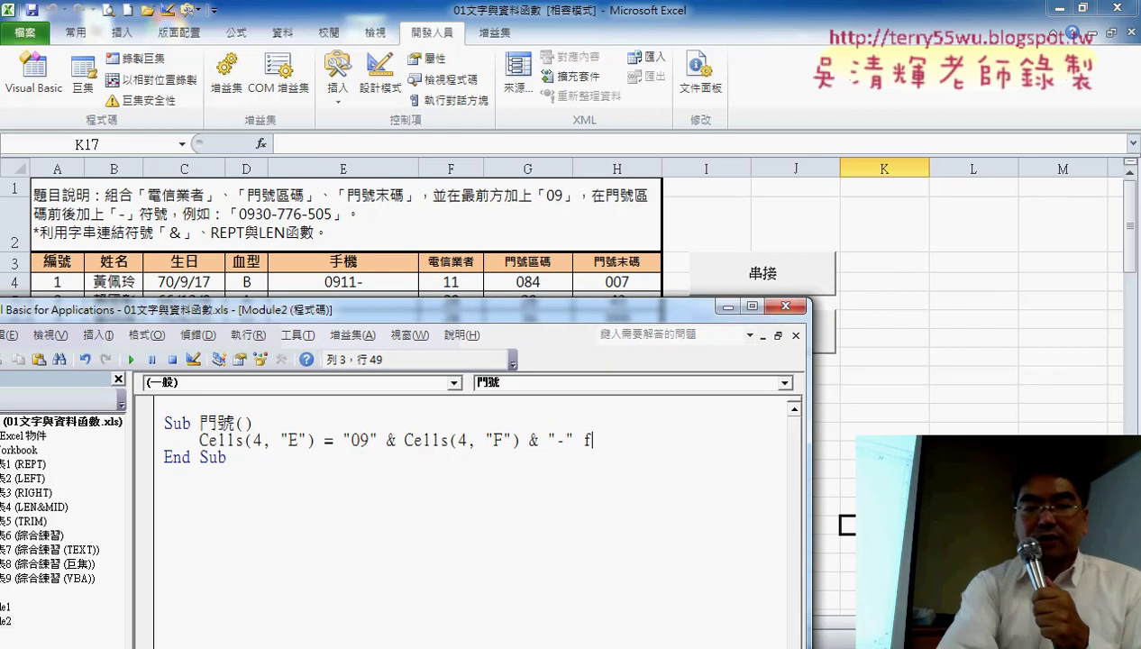
text(orm)
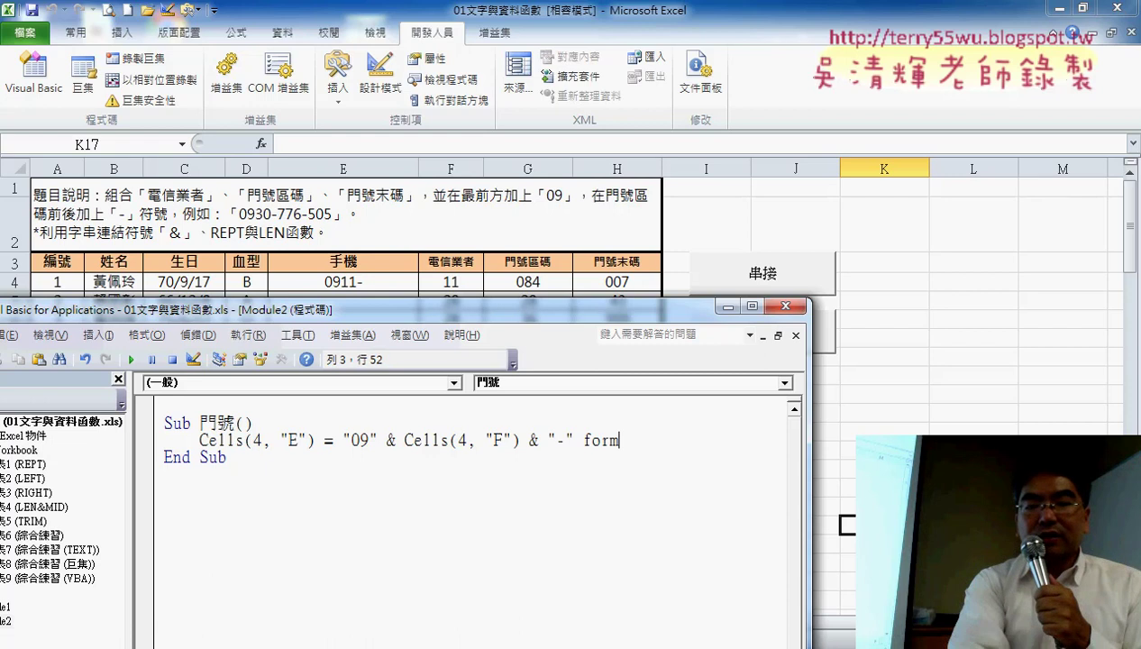
text(at)
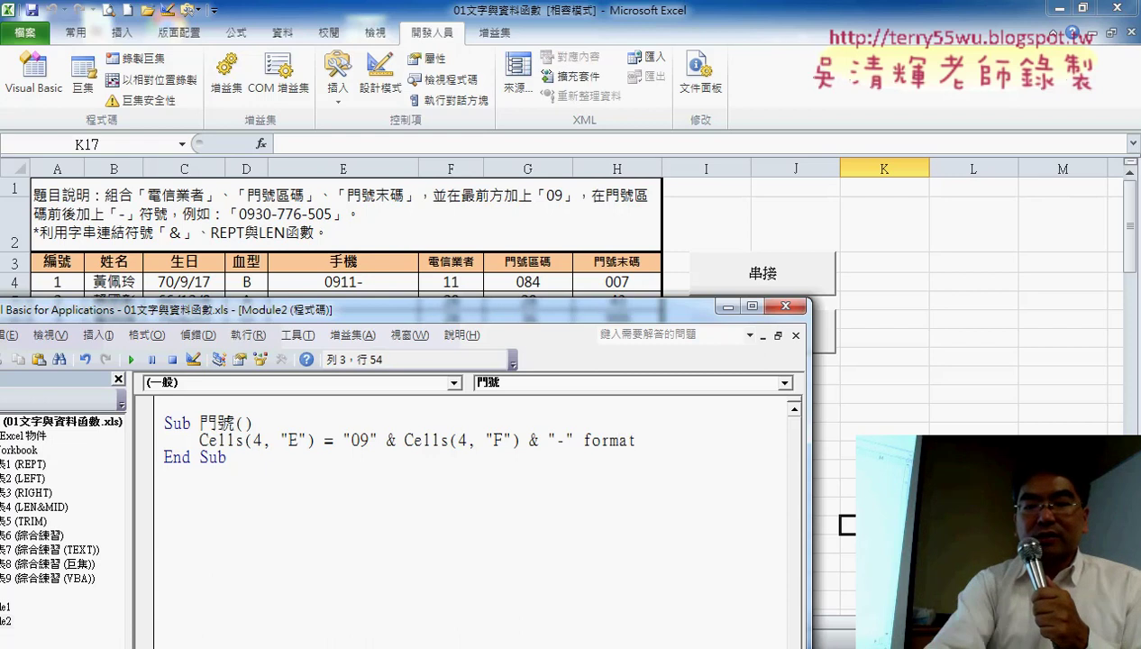
text(()
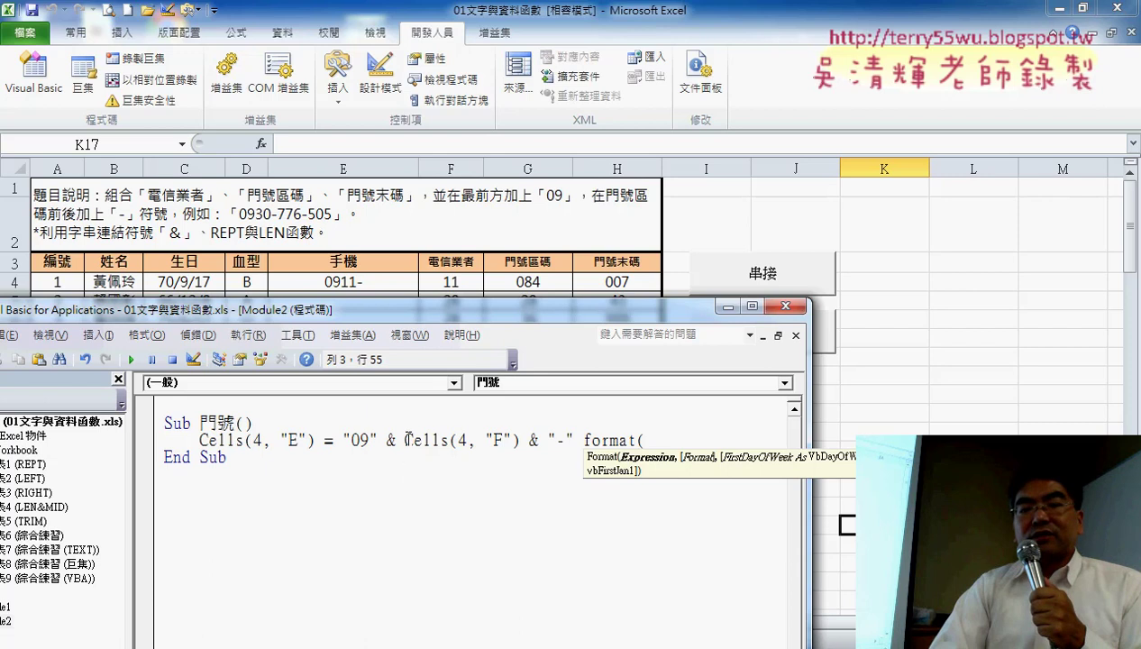
drag(405, 440, 645, 441)
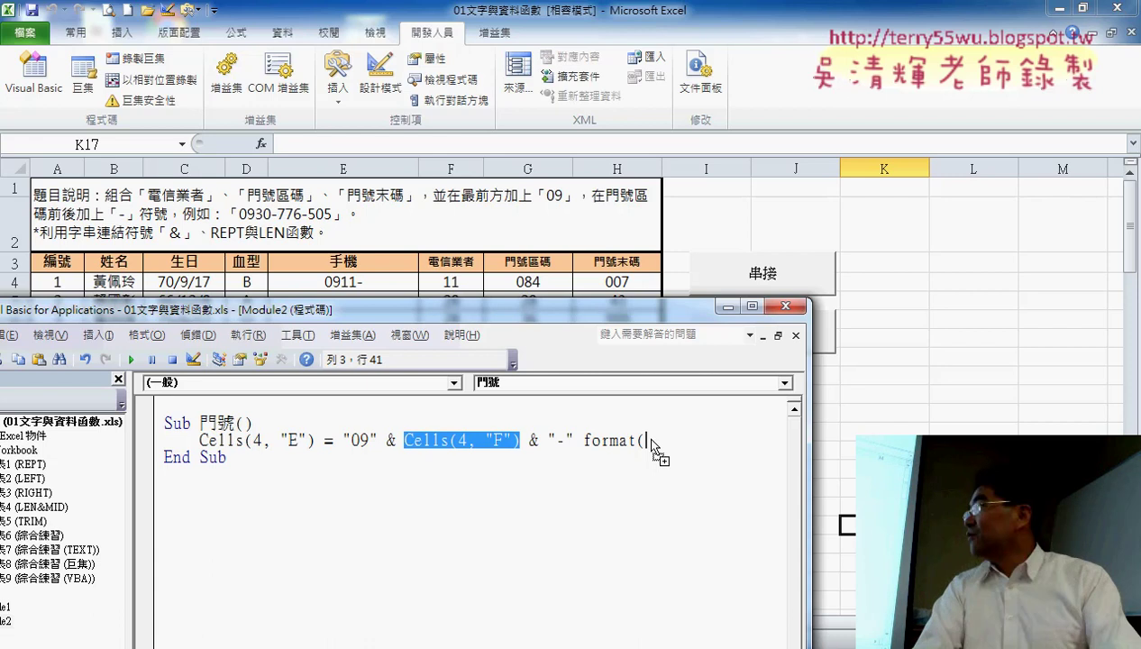
drag(651, 440, 650, 440)
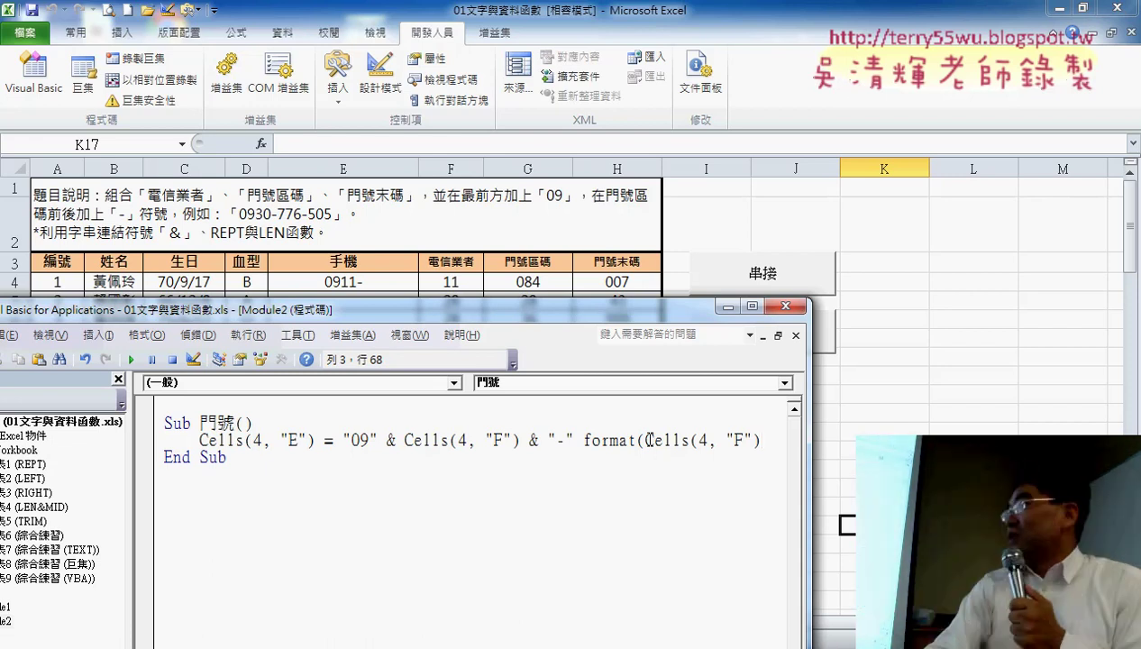
double_click(734, 440)
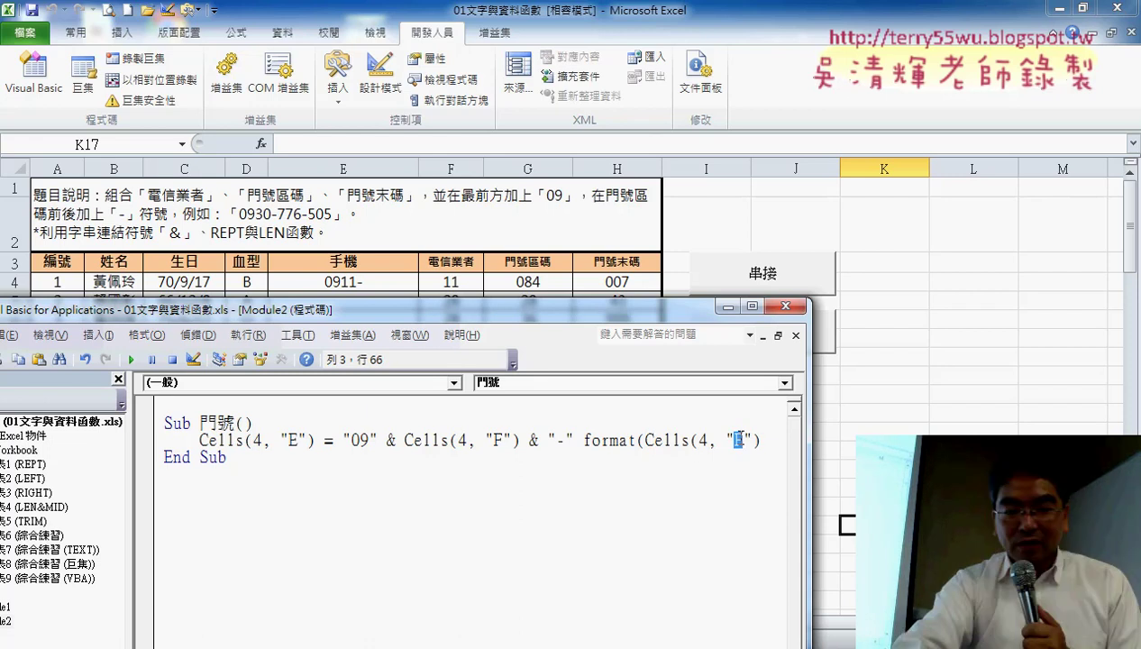
text(G)
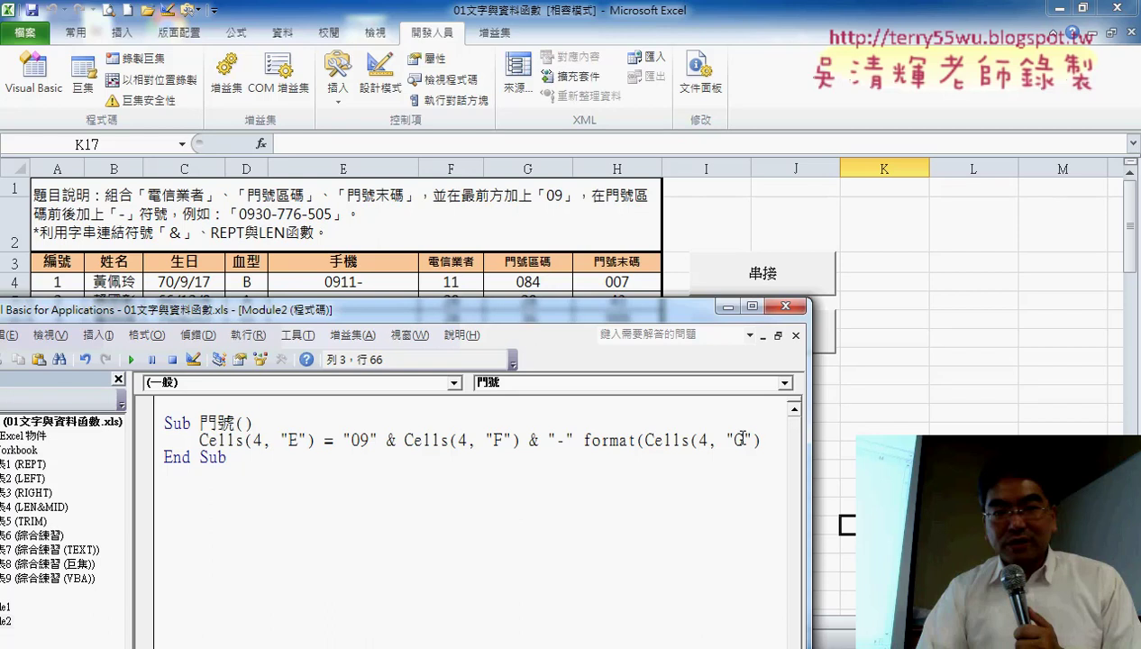
Finish the call as format(Cells(4, "G"),"000") and widen the code window to fit.
click(771, 441)
text(,)
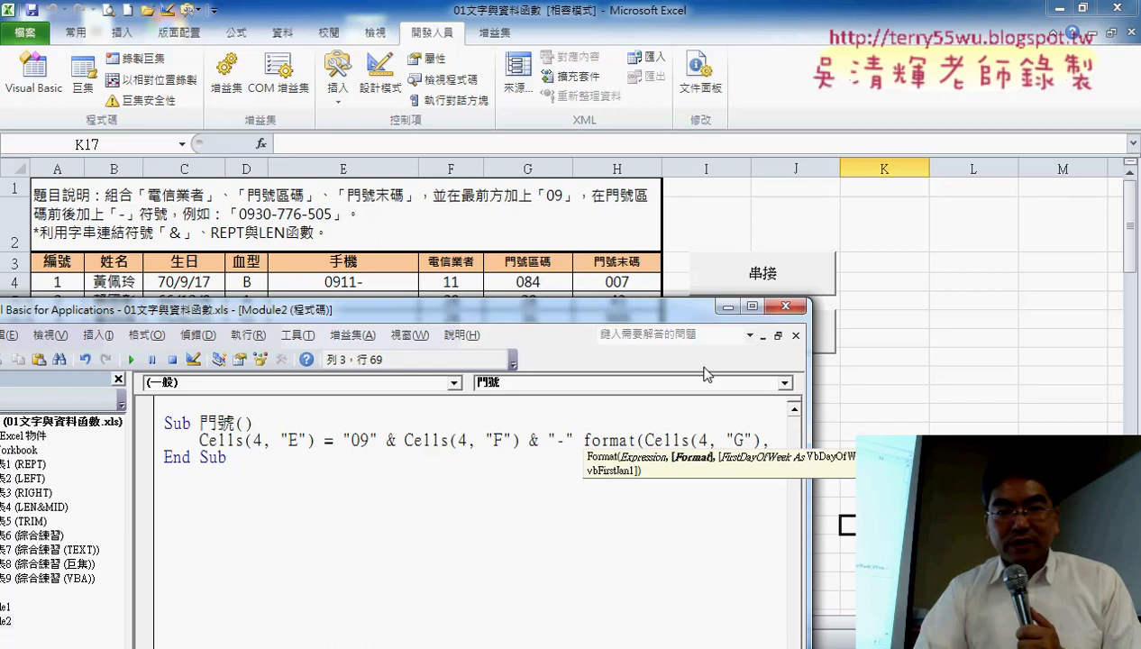
drag(657, 308, 604, 309)
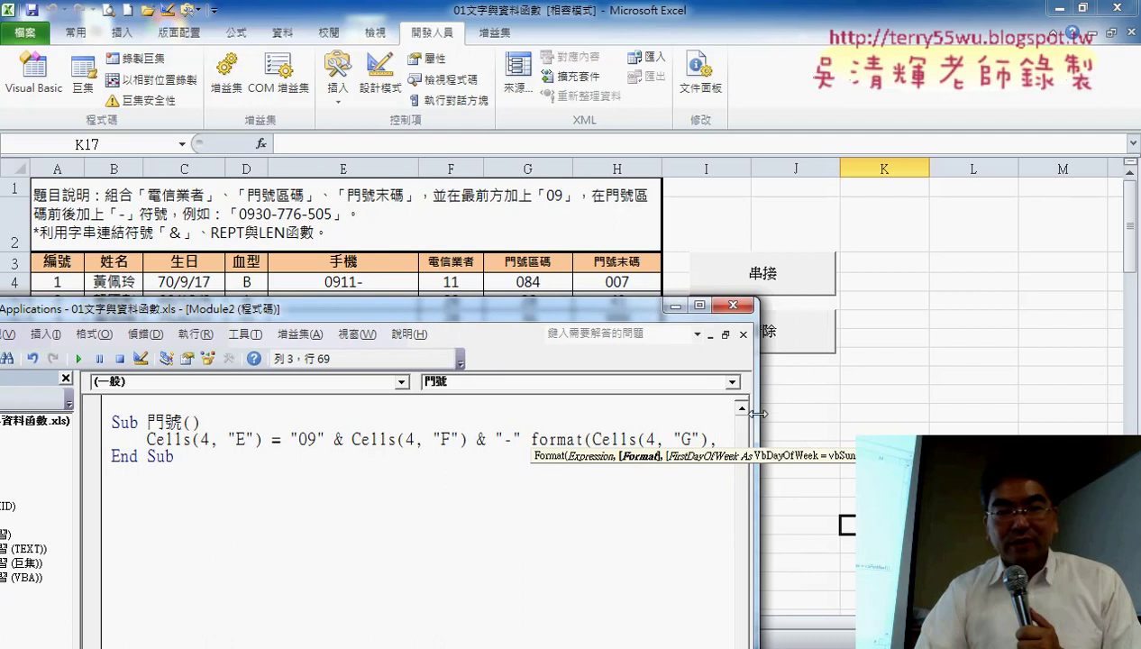
drag(761, 412, 937, 412)
text(")
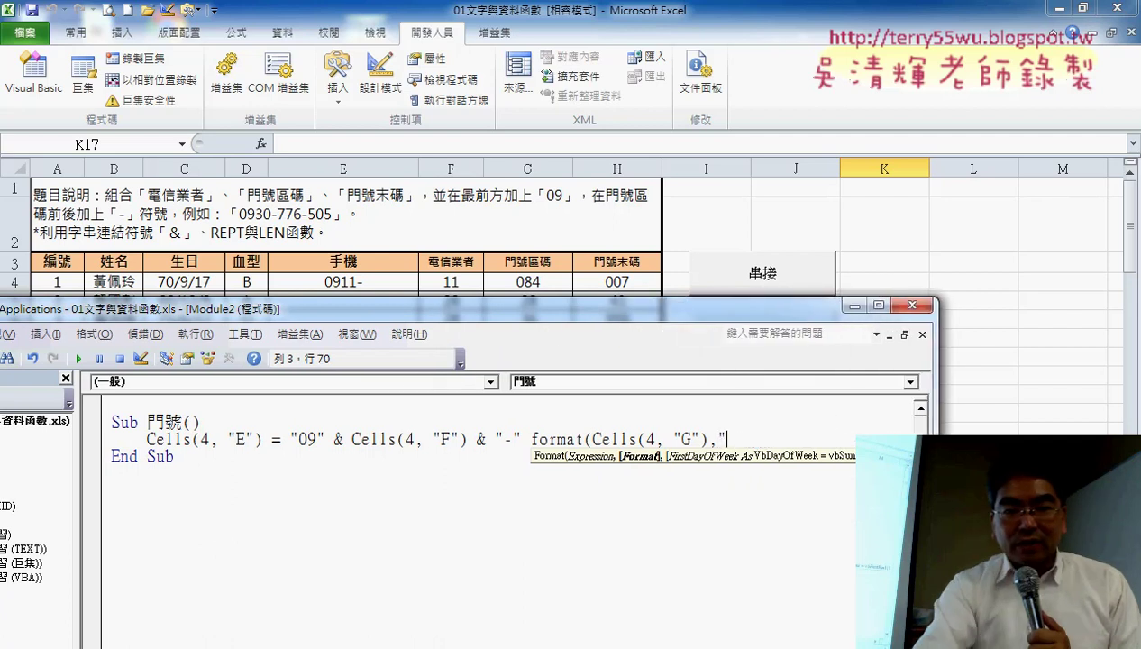
text(000)
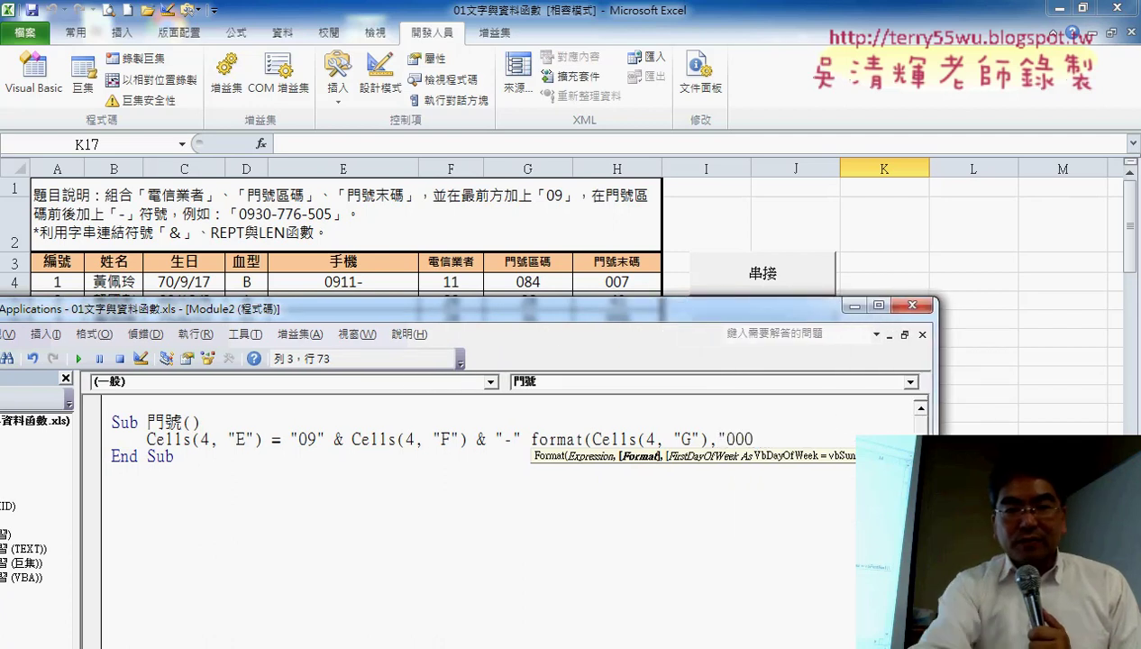
text("))
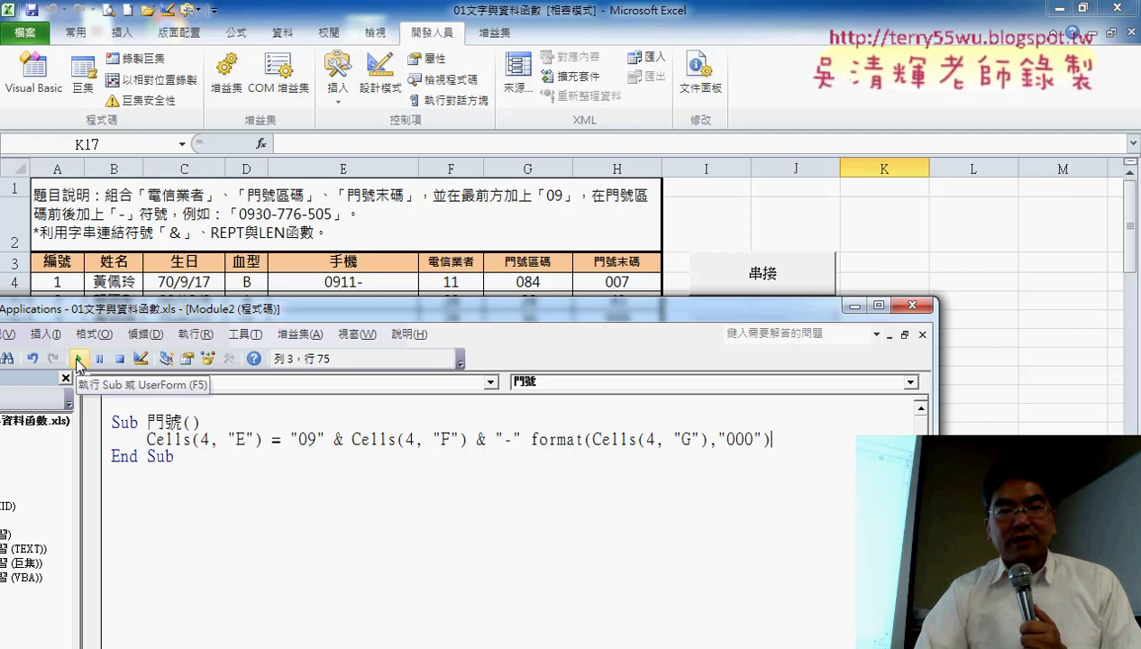
Clear the compile error by inserting & before format, then rerun so E4 shows 0911-084.
click(78, 361)
click(551, 399)
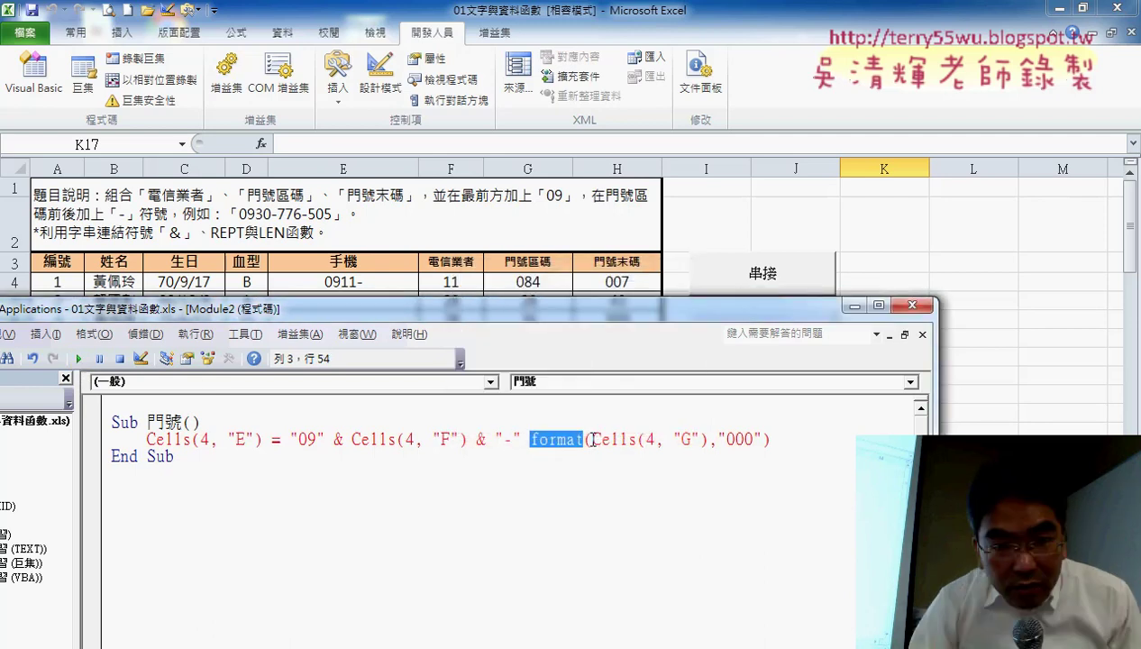
click(622, 440)
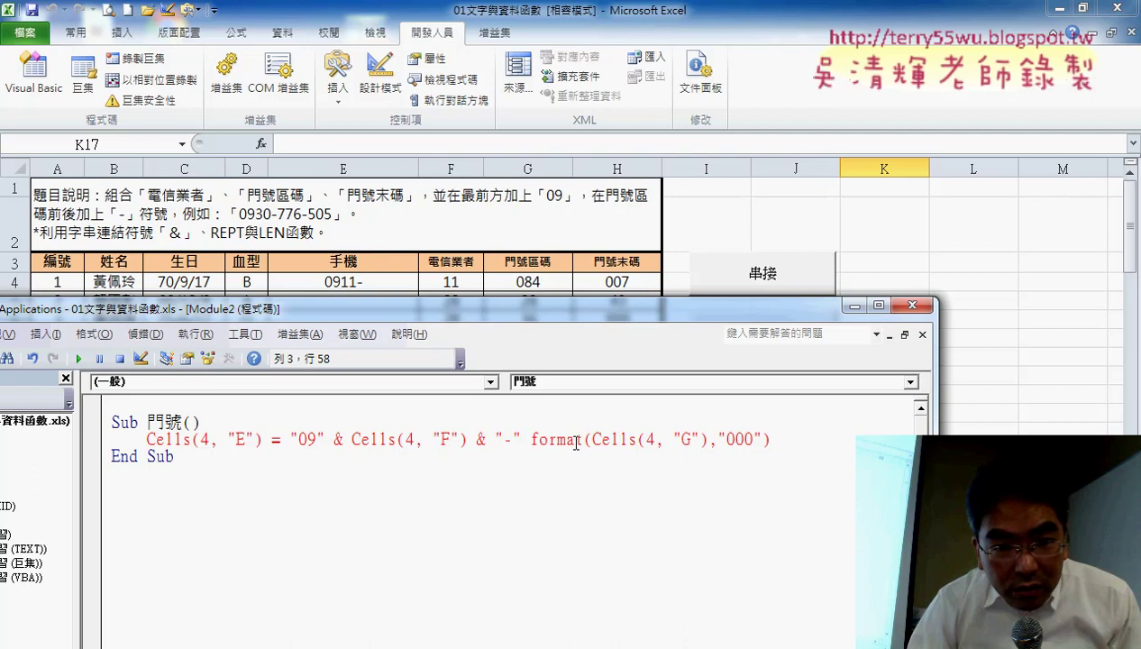
click(529, 440)
text(&)
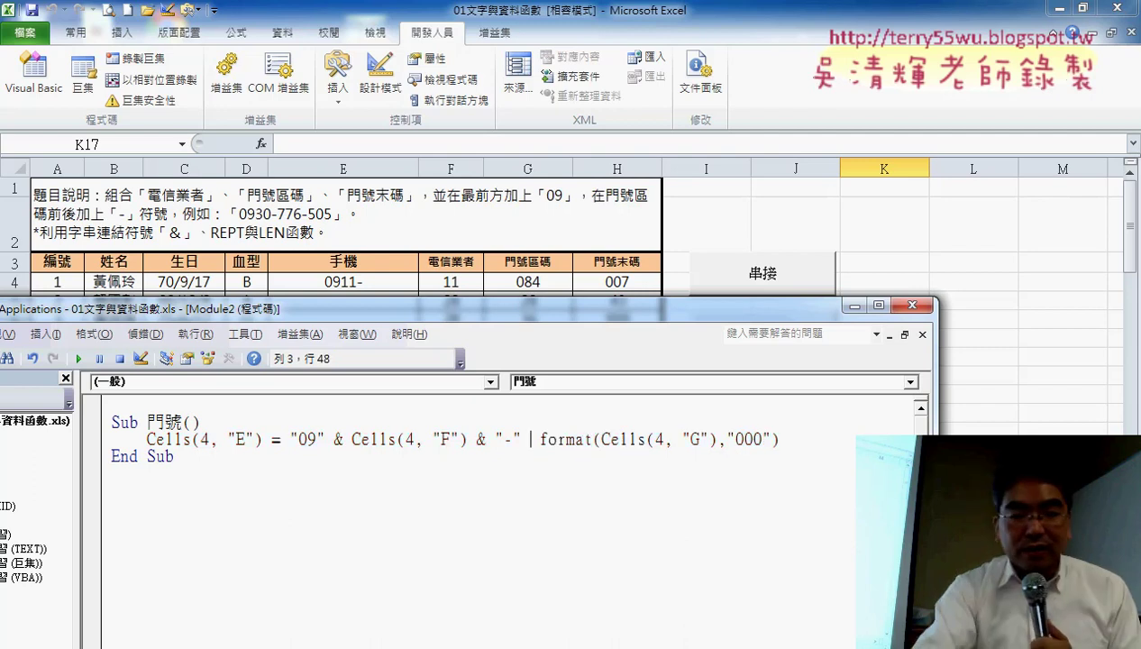
text(&)
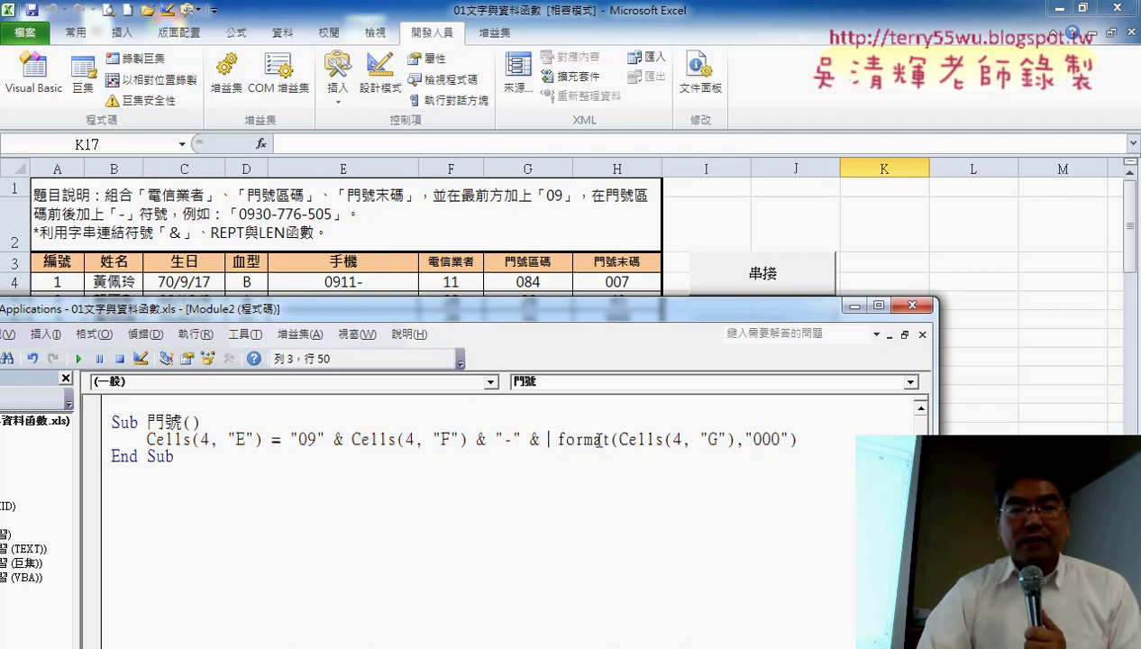
key(Delete)
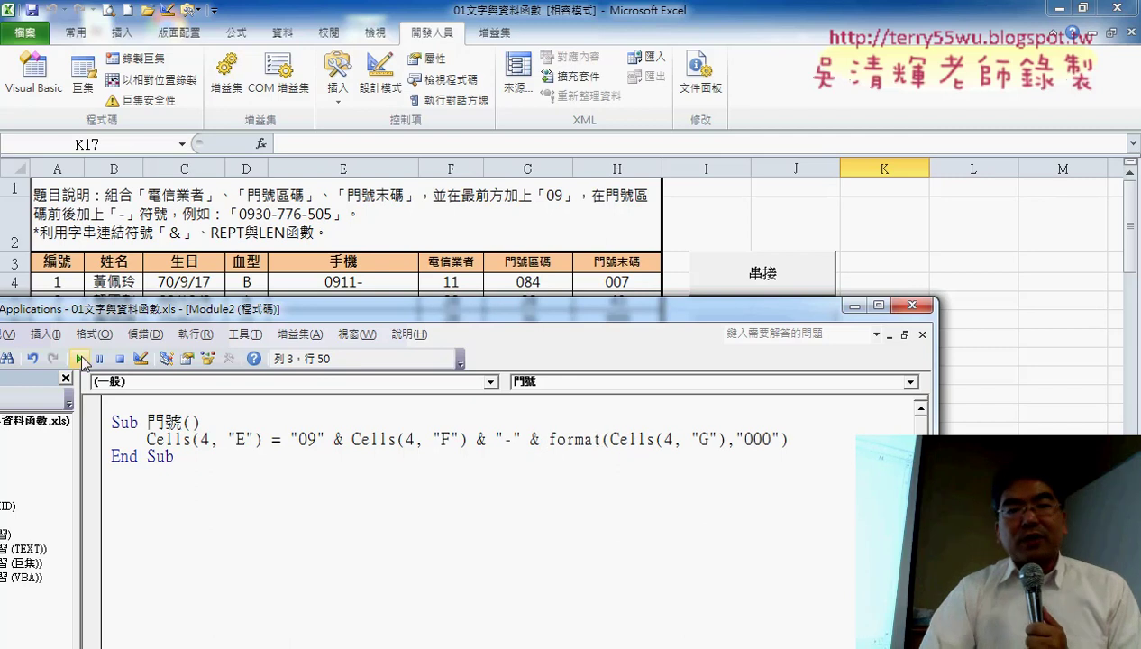
click(78, 358)
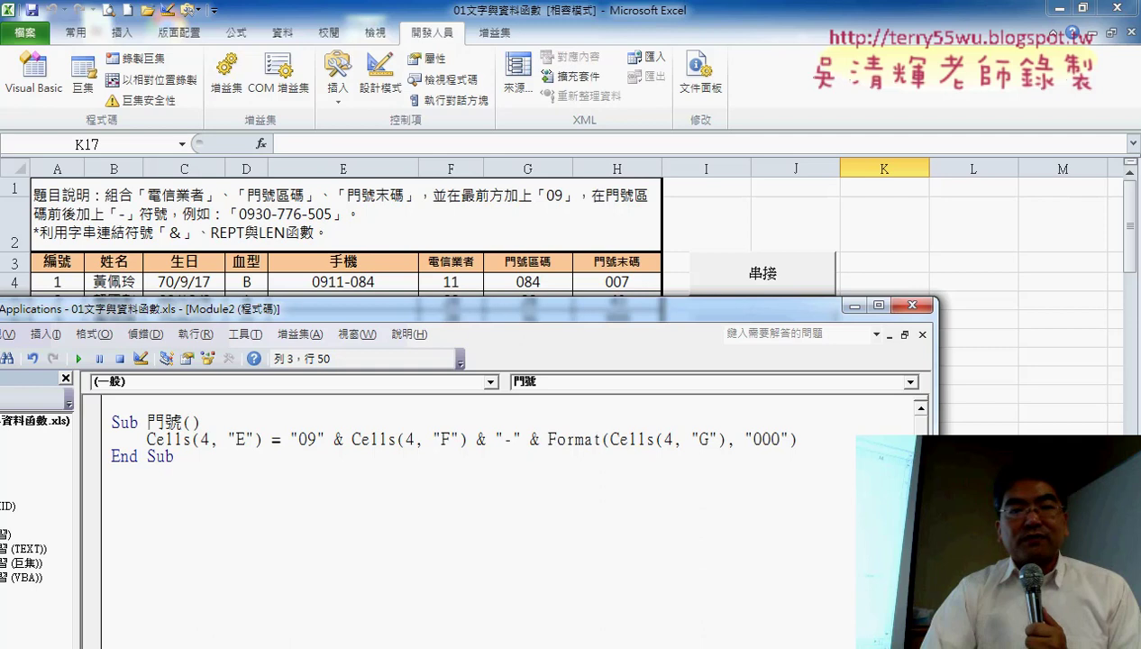
drag(938, 540, 991, 541)
Copy the & "-" & Format(Cells(4, "G"), "000") segment and paste it at the line's end.
click(489, 473)
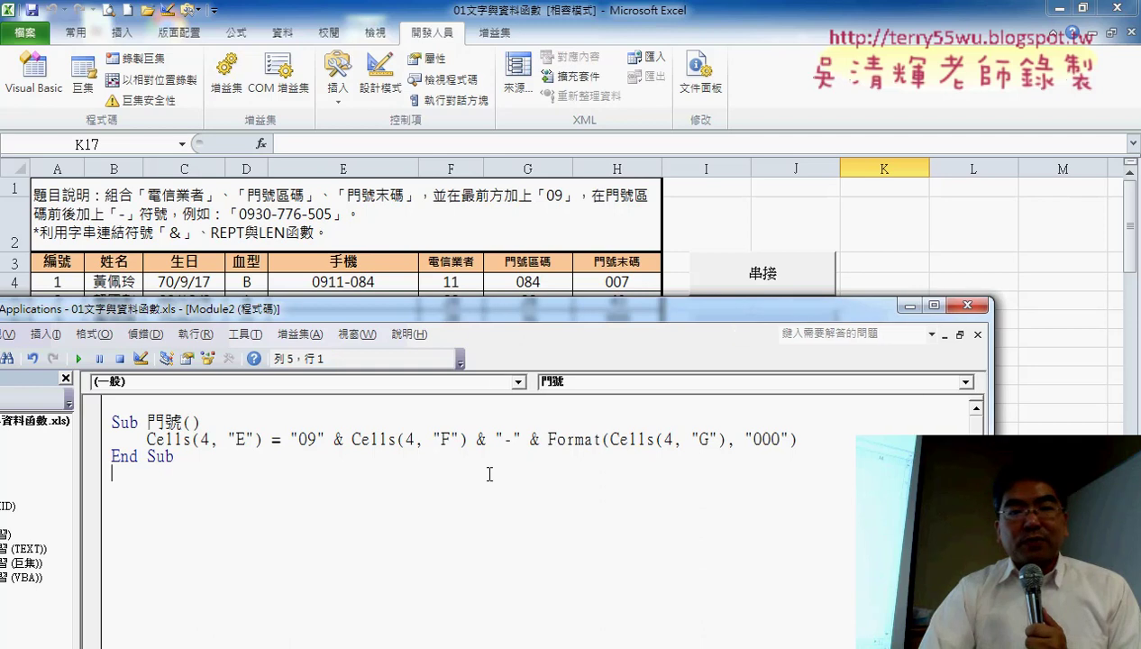
drag(467, 439, 799, 439)
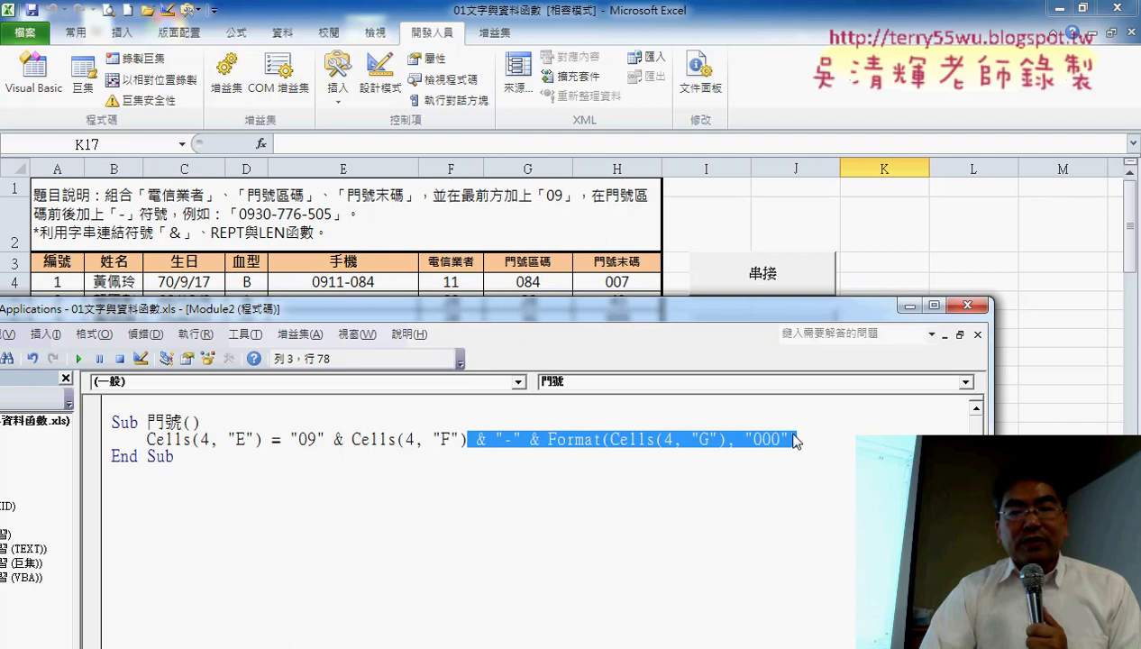
right_click(669, 447)
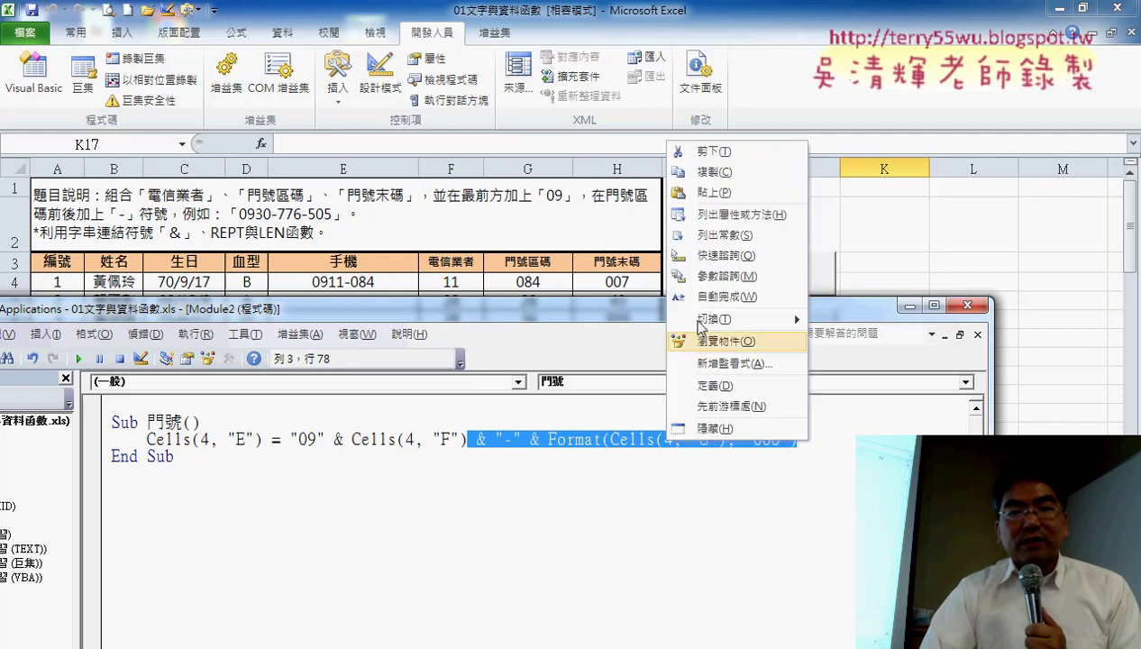
click(701, 176)
click(805, 439)
right_click(811, 439)
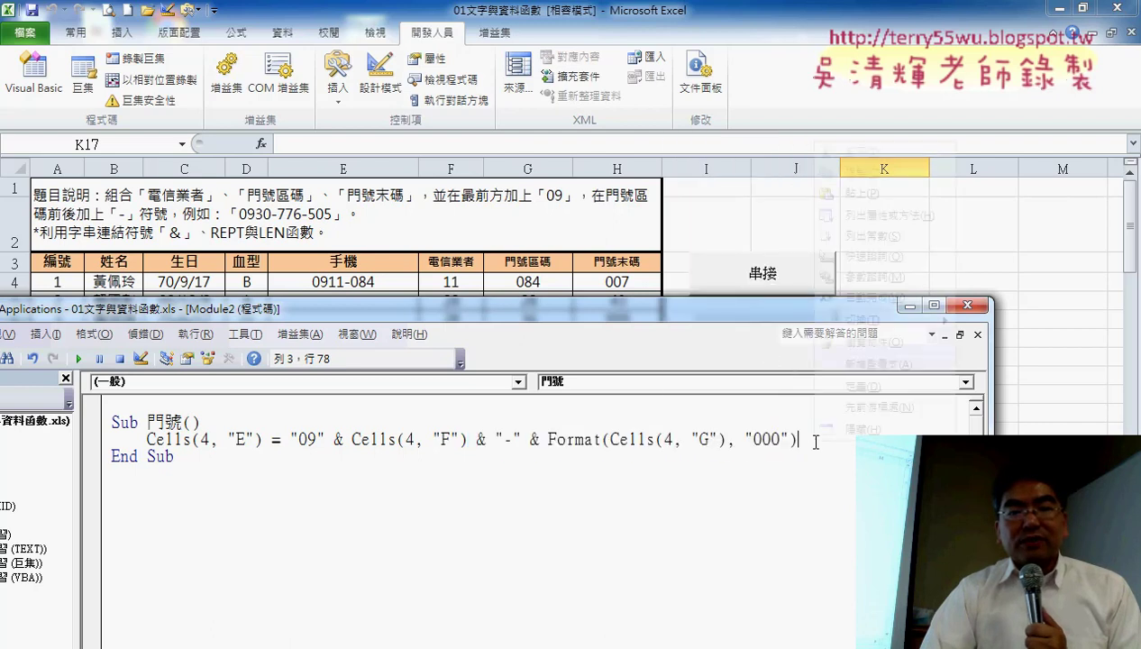
click(847, 193)
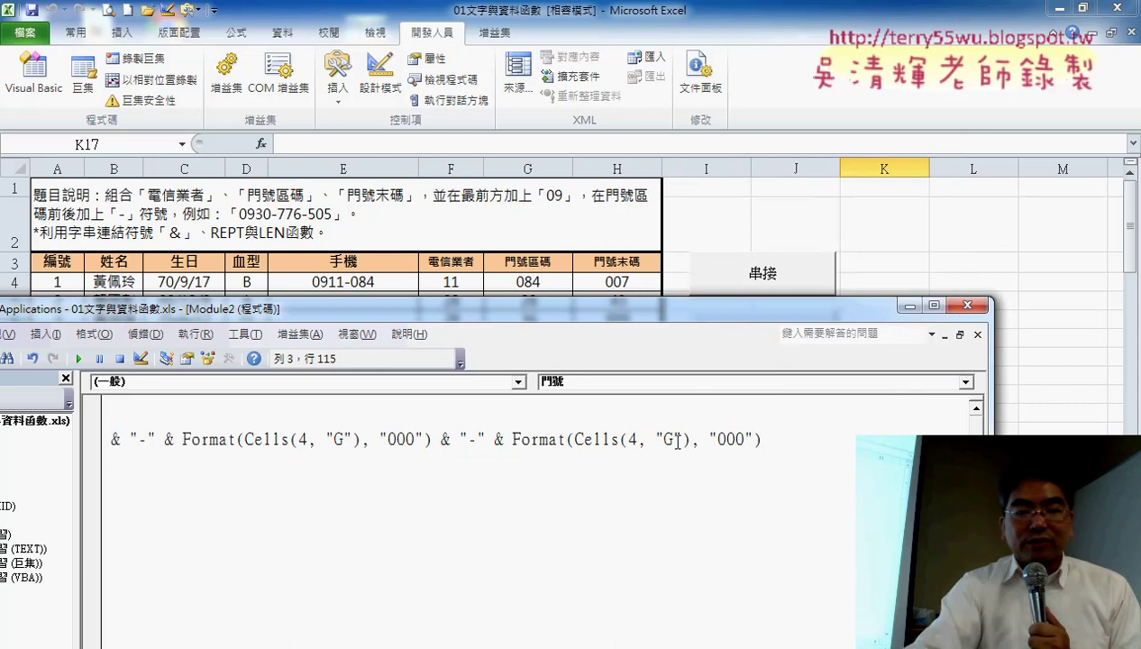
double_click(669, 439)
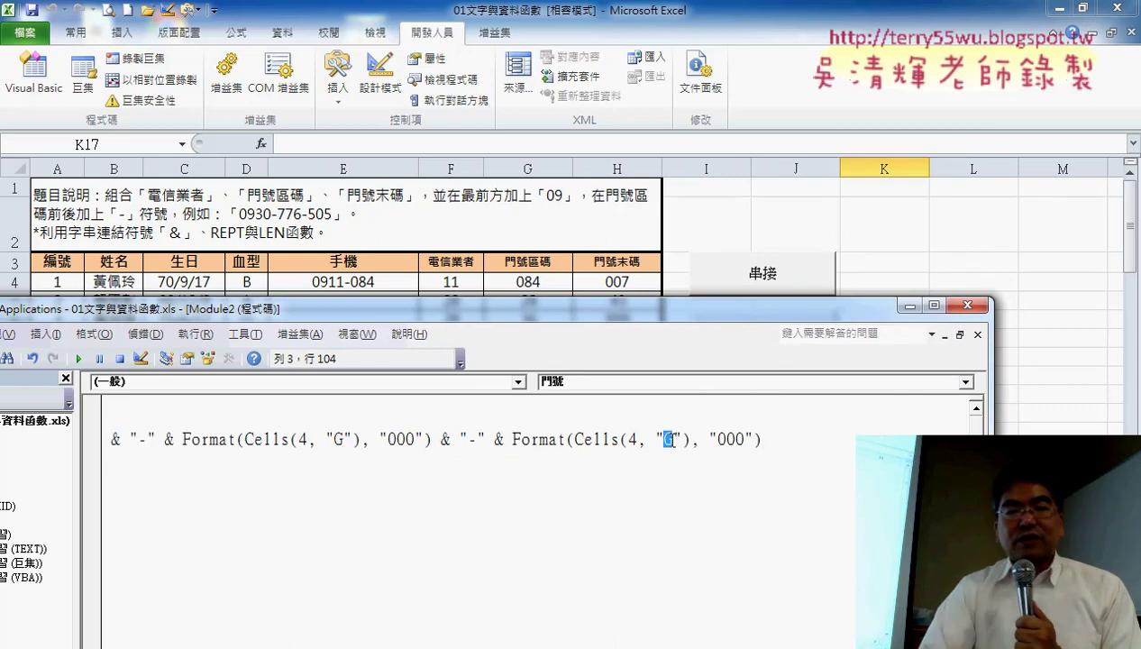
text(H)
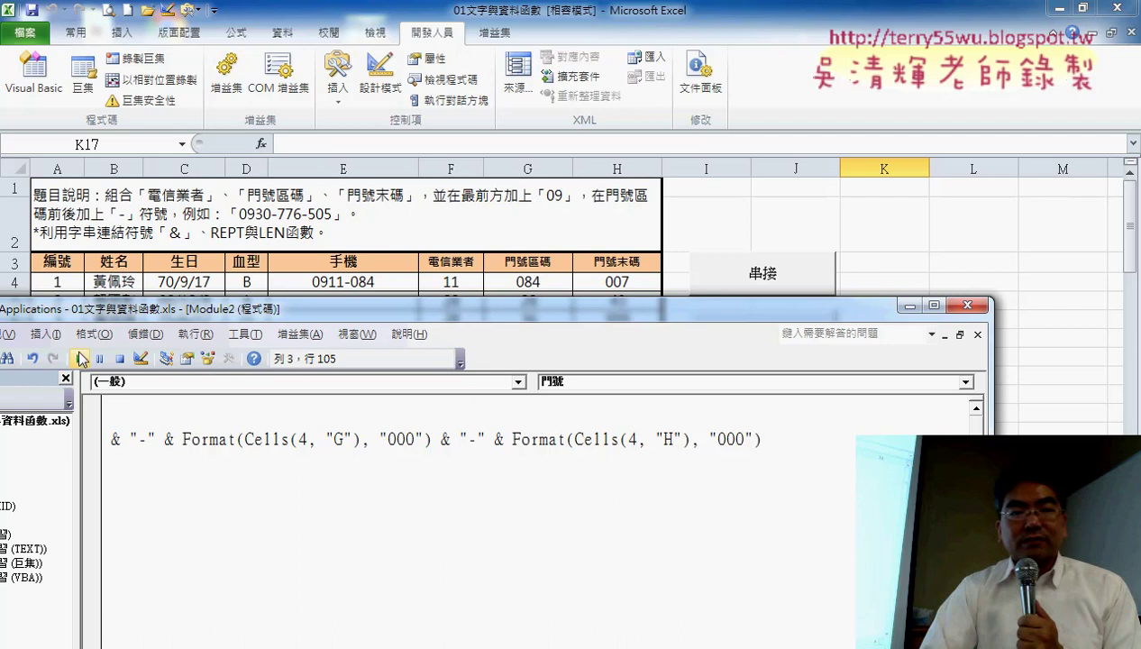
click(80, 359)
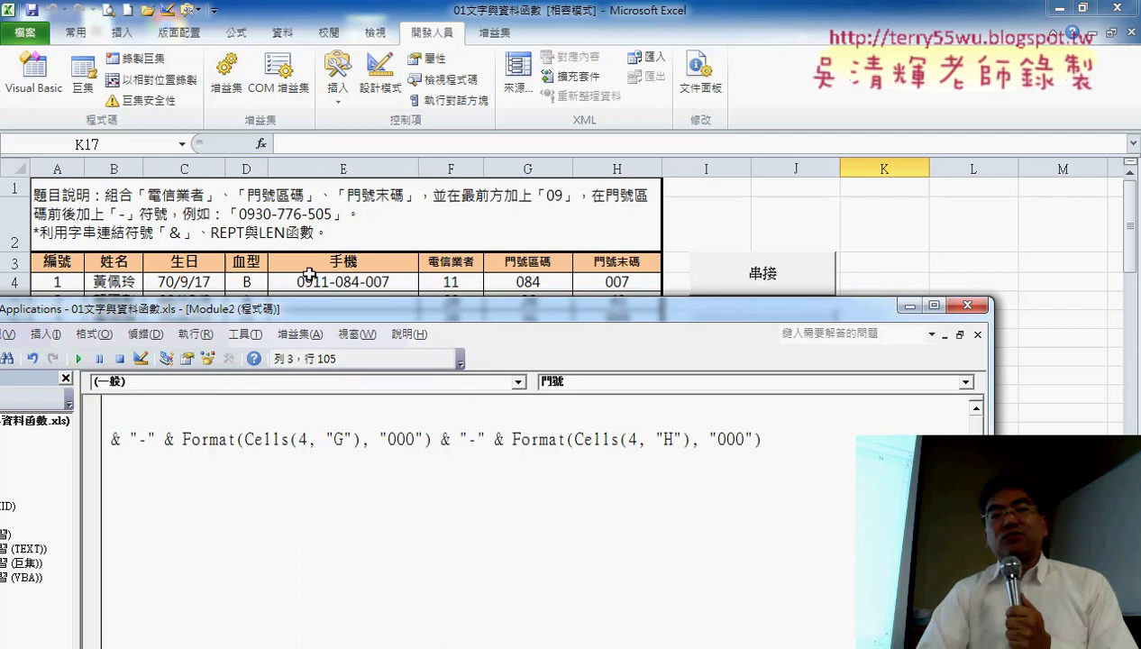
Move and resize the VBA window and narrow the Project pane to show the full line.
drag(366, 310, 558, 308)
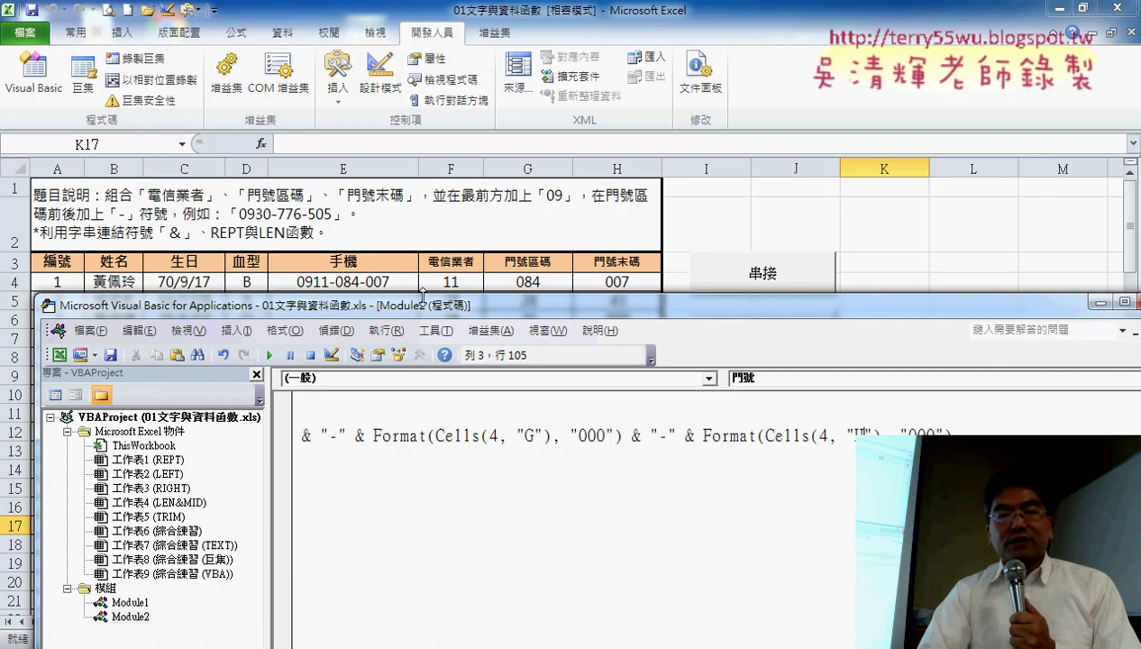
drag(423, 297, 426, 306)
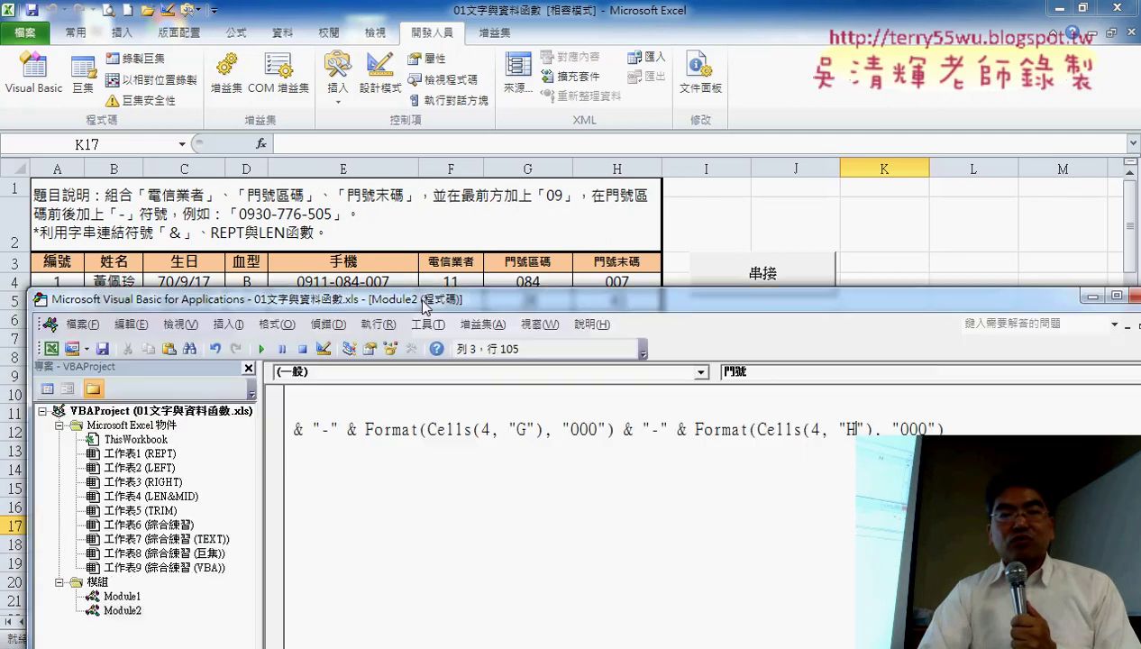
mouse_move(424, 304)
mouse_down()
mouse_move(434, 478)
mouse_move(428, 294)
mouse_up()
drag(386, 456, 349, 459)
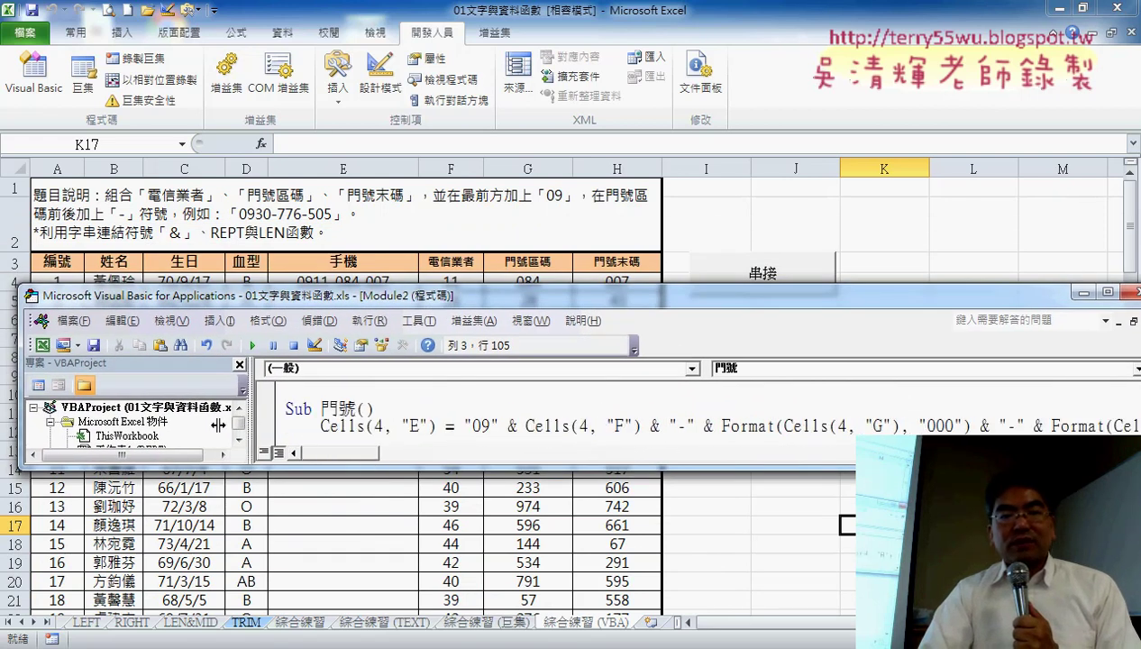
drag(218, 424, 147, 424)
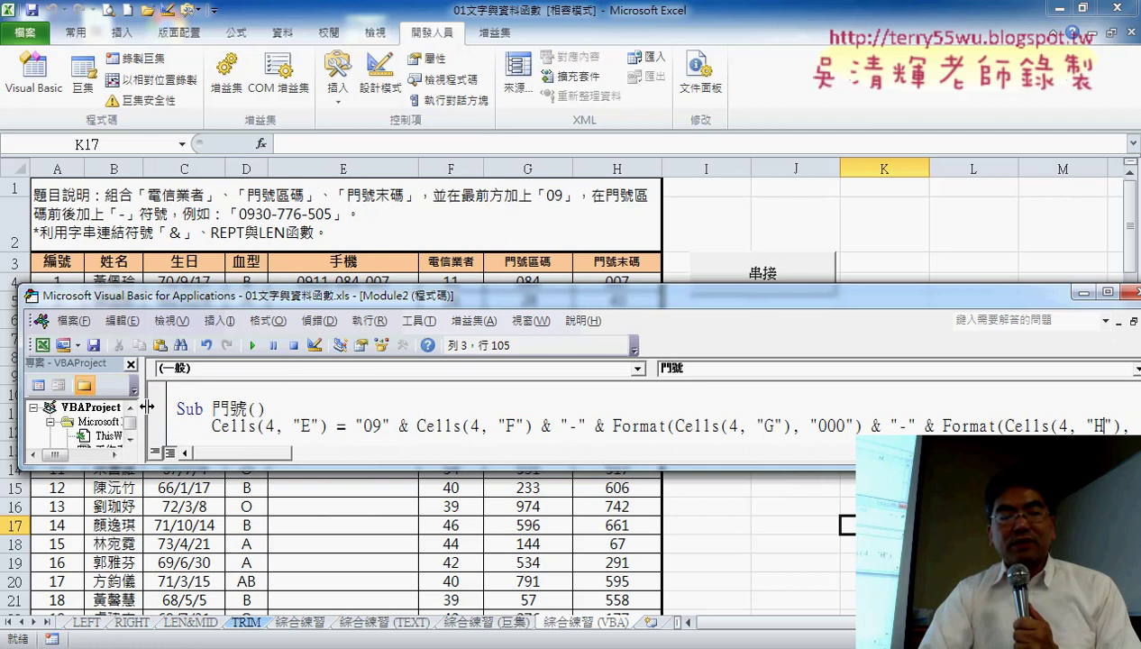
drag(147, 406, 120, 407)
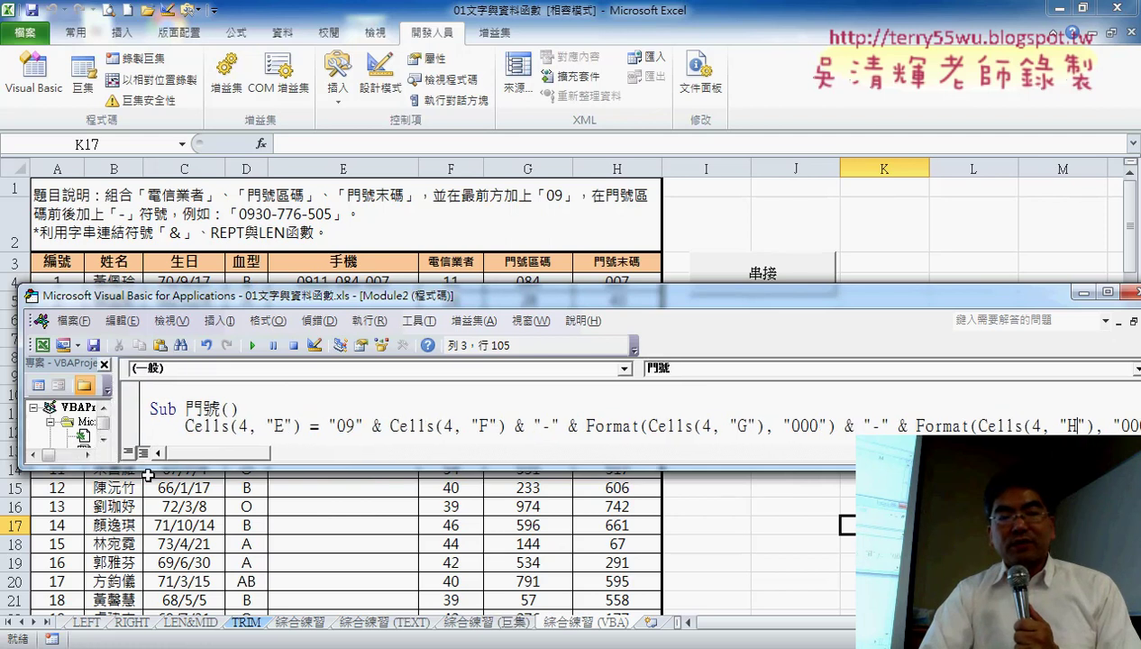
Switch to the PowerPoint lecture slides and scroll down to the phone-number macro slide.
mouse_move(307, 641)
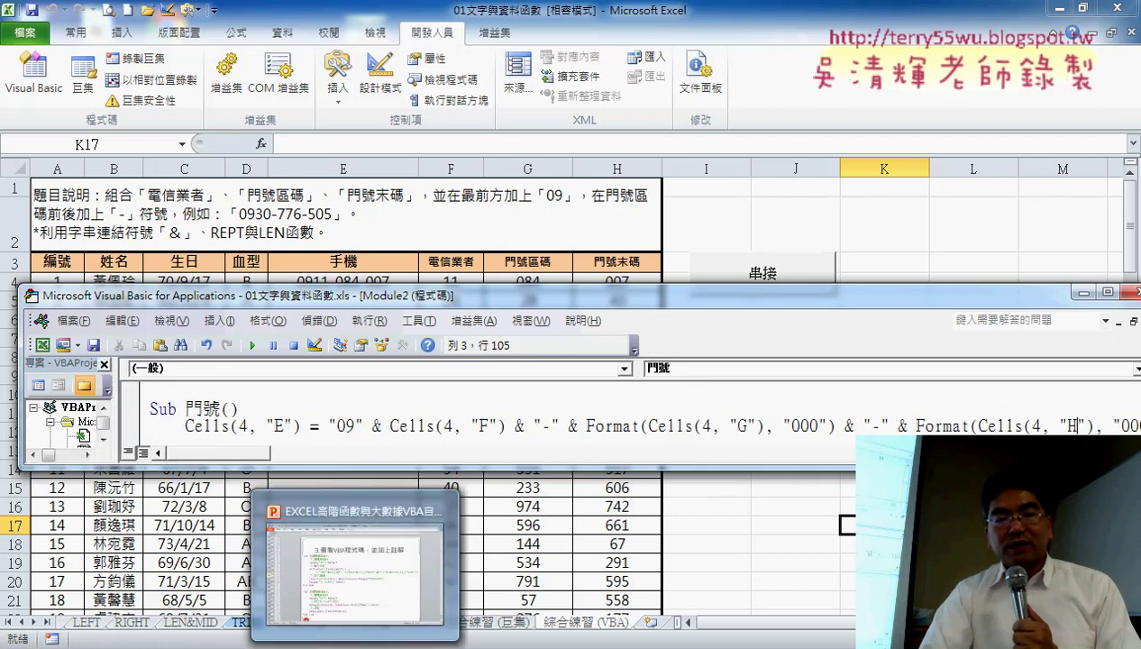
click(382, 602)
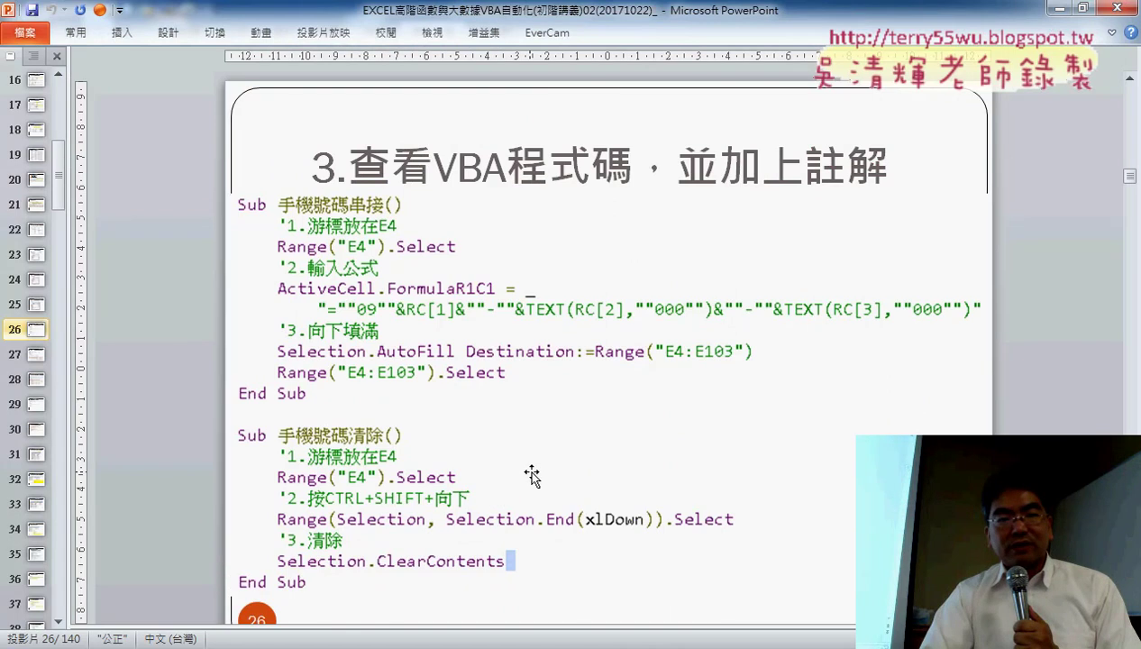
scroll(532, 475, down, 3)
scroll(531, 475, down, 3)
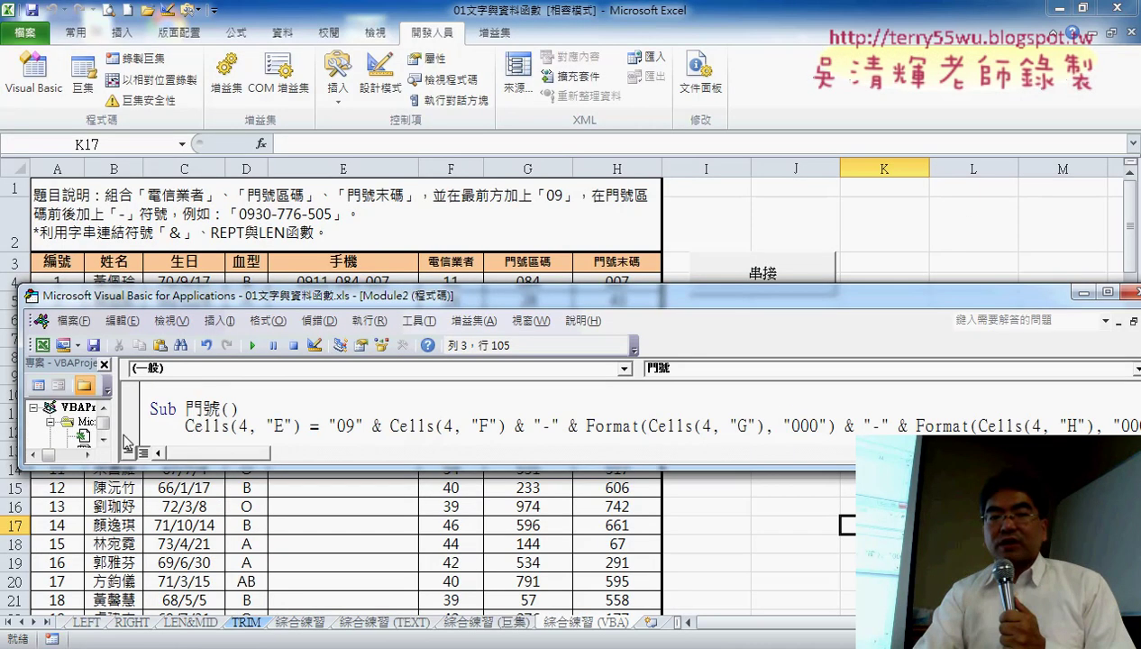
Narrow the Project pane further and nudge the VBA window down to show the whole Format line.
drag(124, 440, 95, 437)
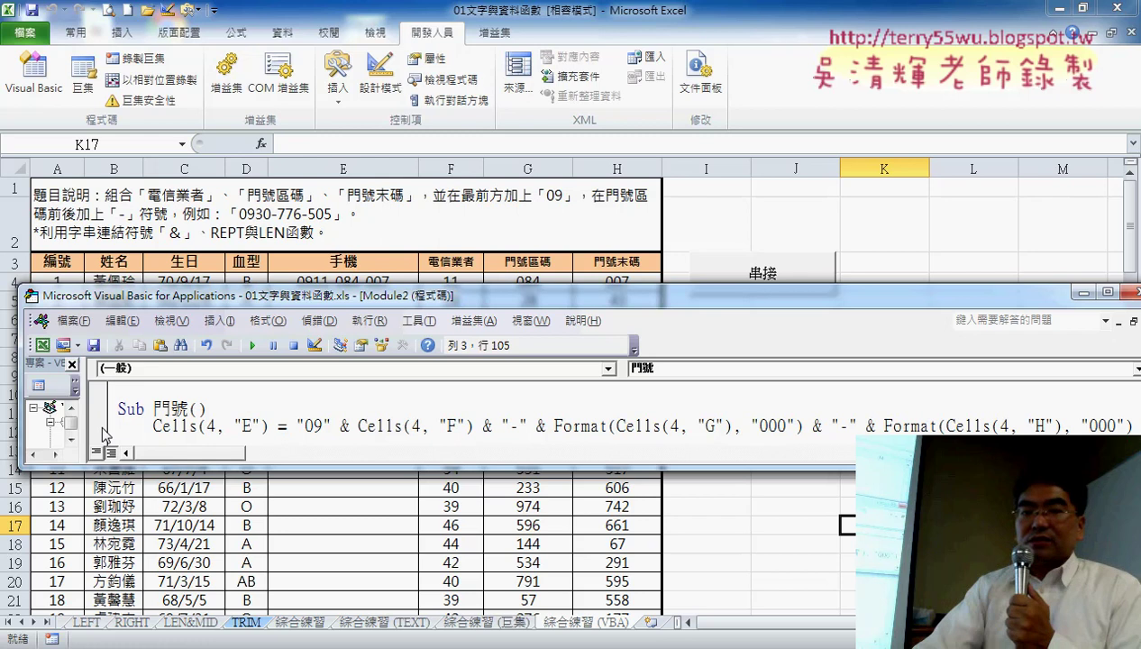
drag(369, 301, 367, 313)
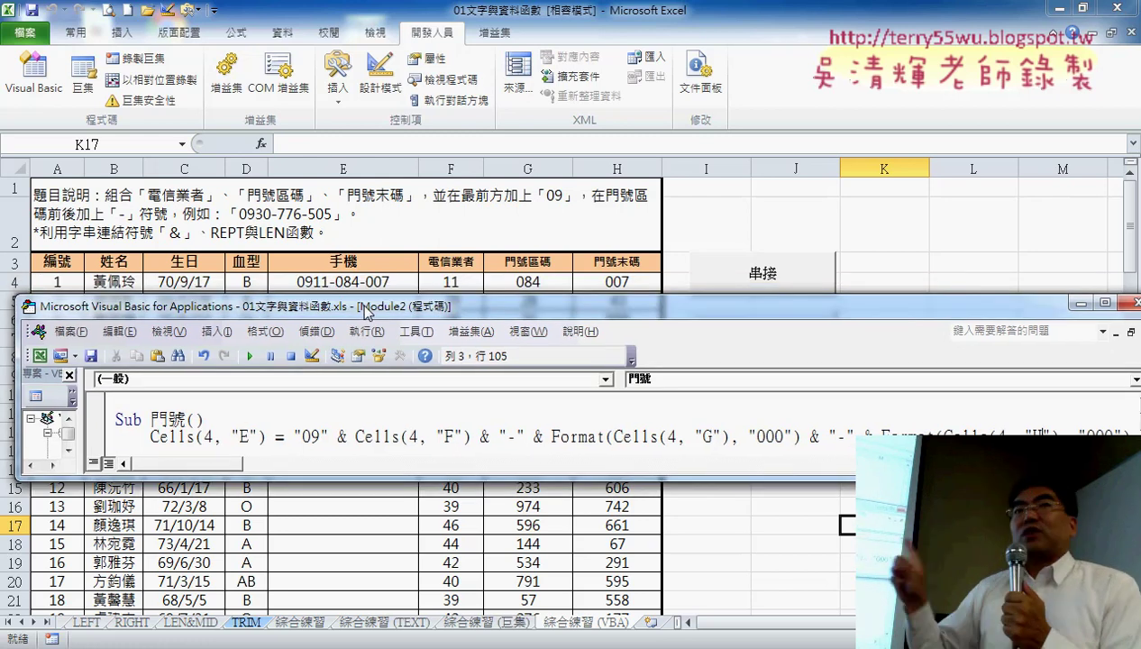